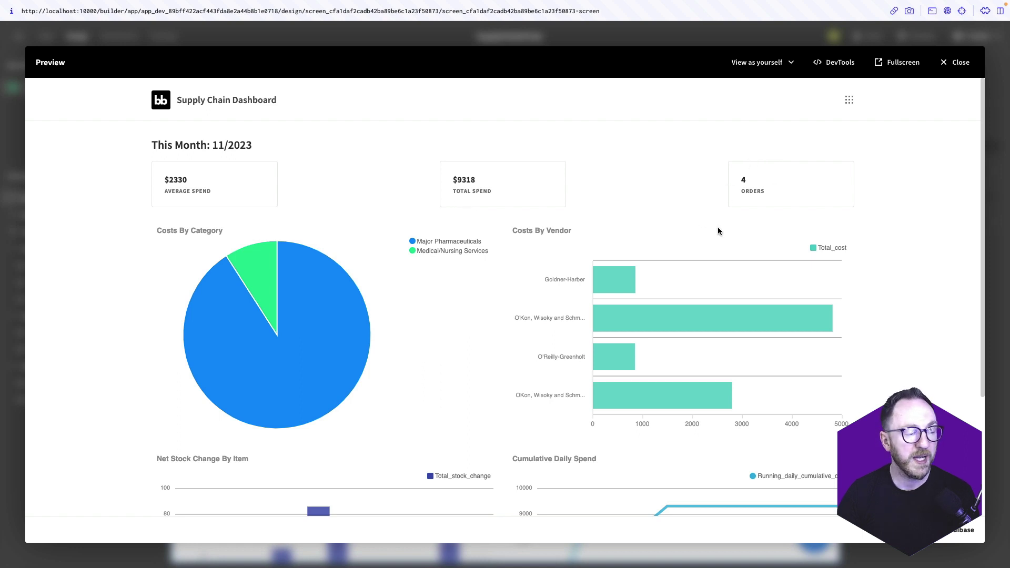
Step: Scroll down through the dashboard preview's charts
{"action": "scroll", "coordinate": [718, 229], "scroll_direction": "down", "scroll_amount": 2}
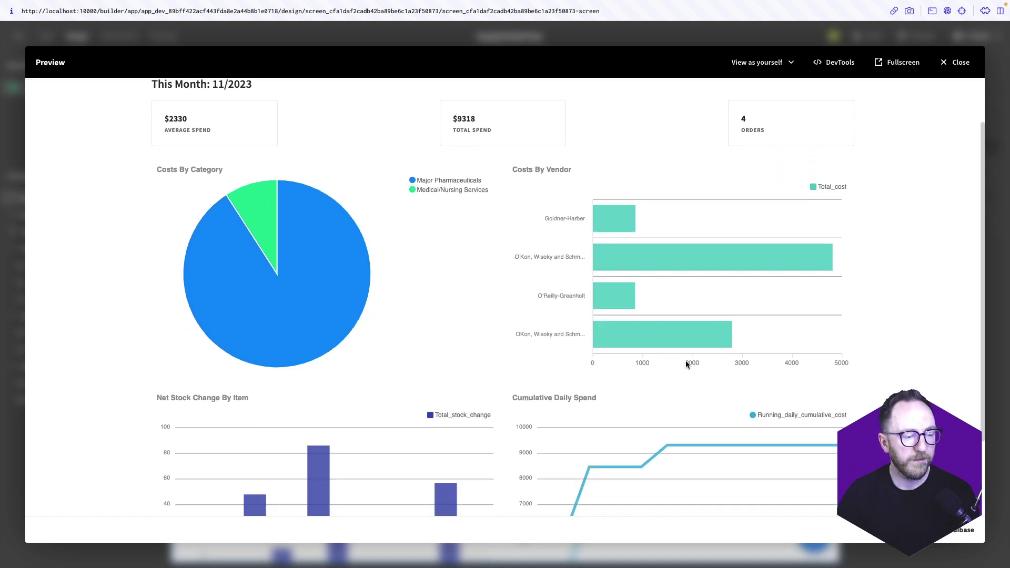
{"action": "scroll", "coordinate": [463, 414], "scroll_direction": "down", "scroll_amount": 1}
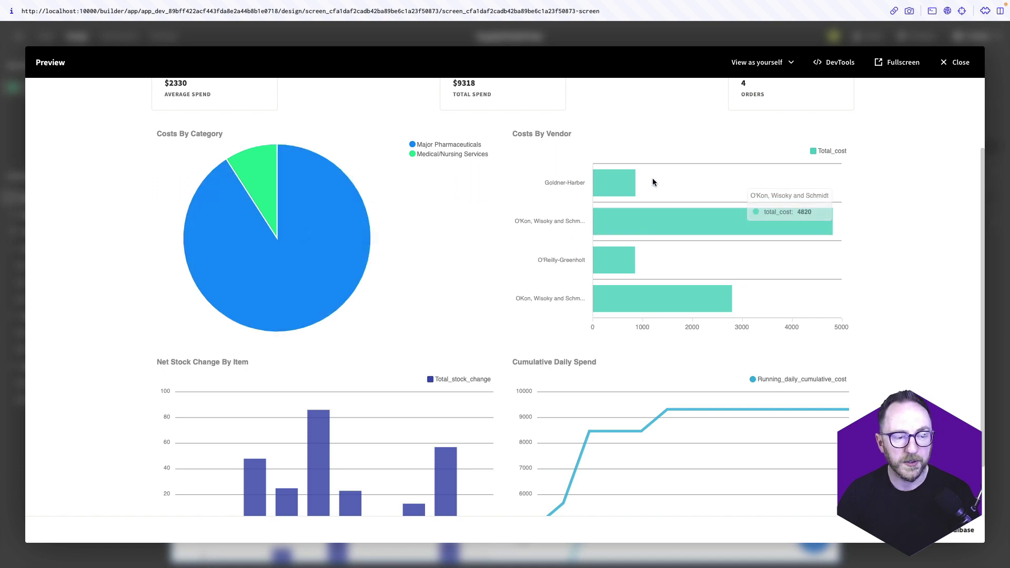
{"action": "scroll", "coordinate": [601, 314], "scroll_direction": "down", "scroll_amount": 2}
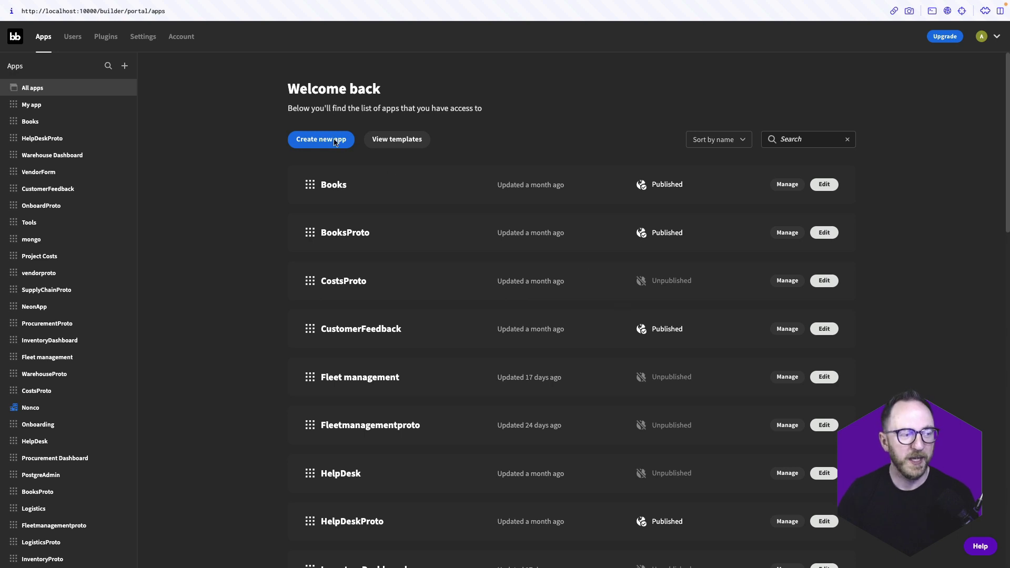
Step: Create a new app from scratch named 'Supply Chain Dashboard'
{"action": "left_click", "coordinate": [303, 143]}
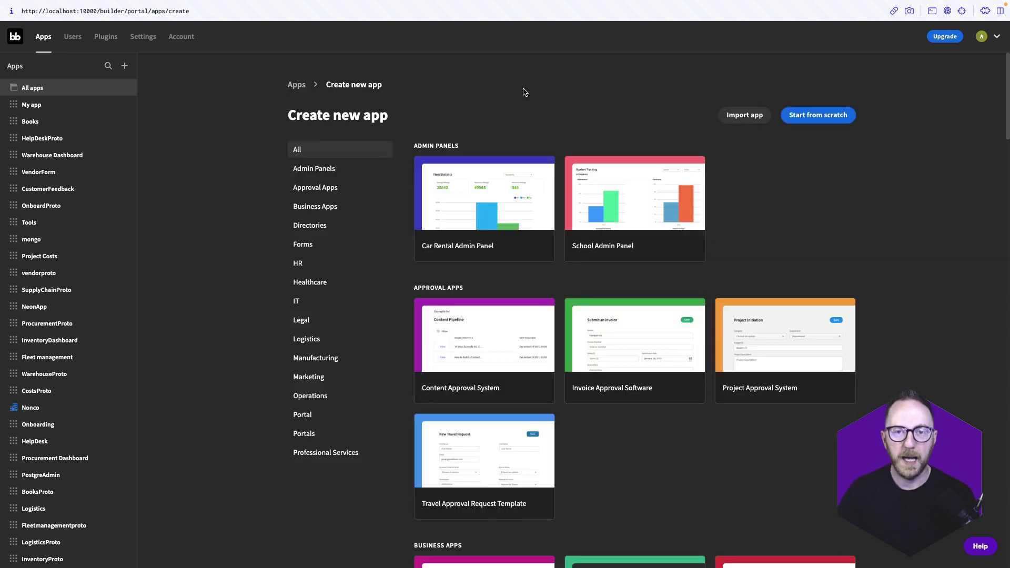
{"action": "mouse_move", "coordinate": [631, 166]}
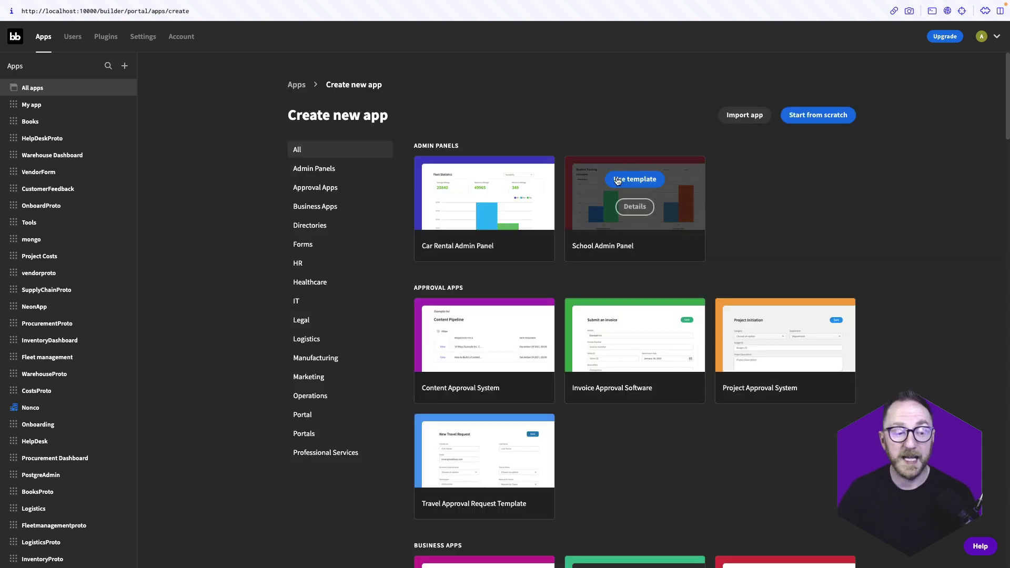
{"action": "scroll", "coordinate": [524, 434], "scroll_direction": "down", "scroll_amount": 10}
{"action": "scroll", "coordinate": [523, 434], "scroll_direction": "up", "scroll_amount": 10}
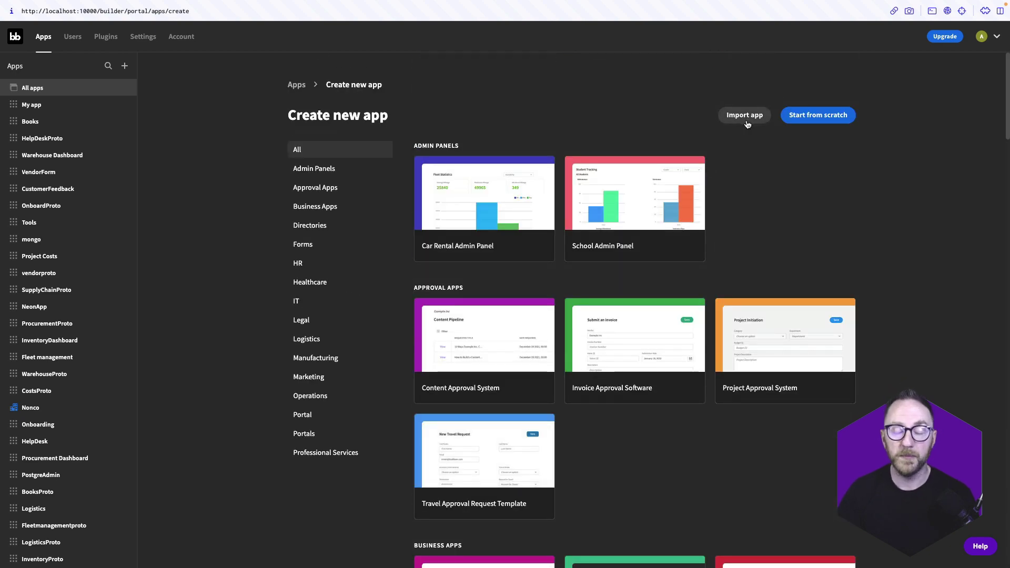
{"action": "left_click", "coordinate": [813, 116]}
{"action": "triple_click", "coordinate": [554, 273]}
{"action": "type", "text": "S"}
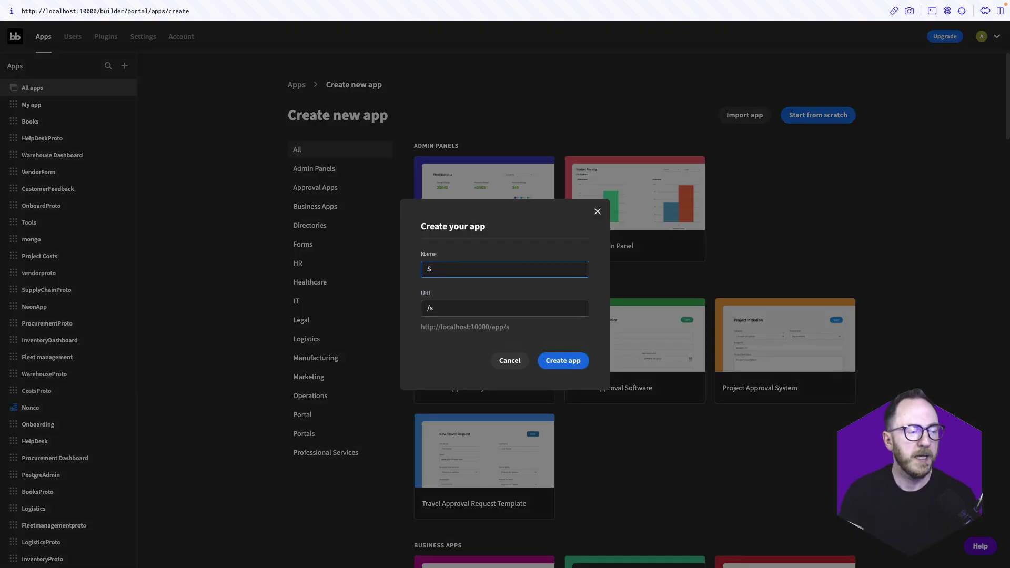
{"action": "type", "text": "upply Chain Dashboard"}
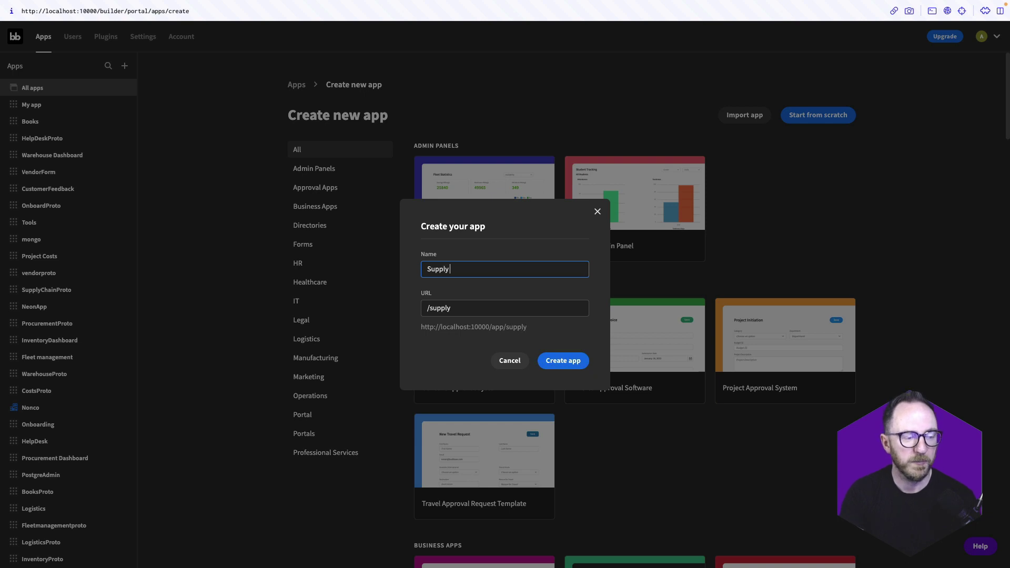
{"action": "left_click", "coordinate": [555, 361]}
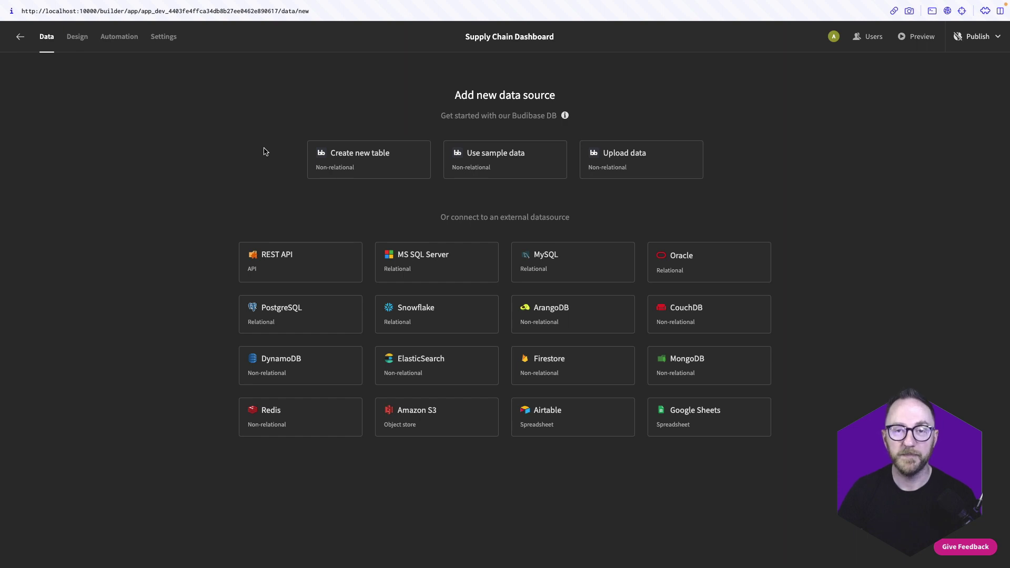
Step: Connect a PostgreSQL datasource with SSL enabled
{"action": "left_click", "coordinate": [283, 326]}
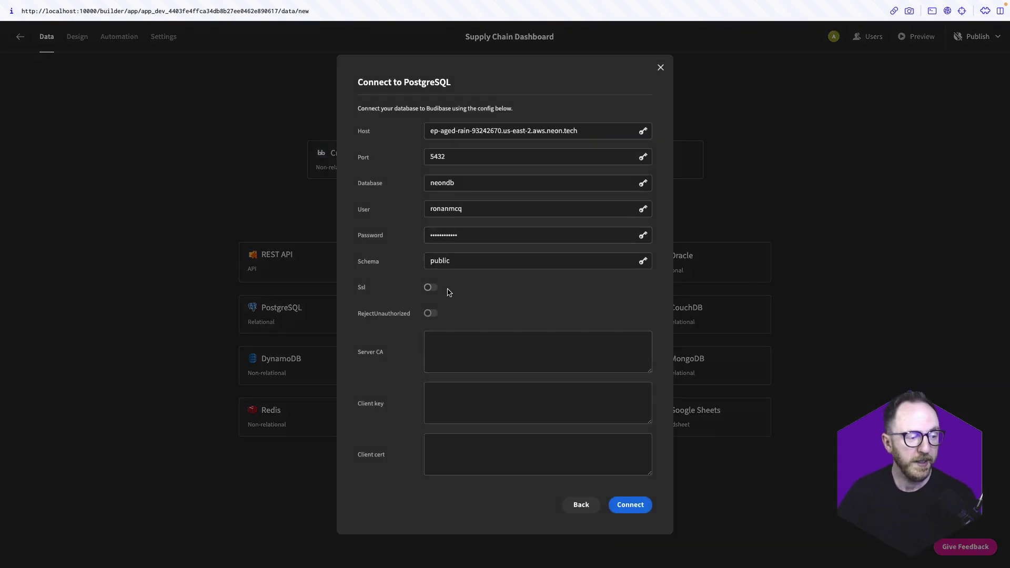
{"action": "left_click", "coordinate": [431, 288]}
{"action": "left_click", "coordinate": [628, 504]}
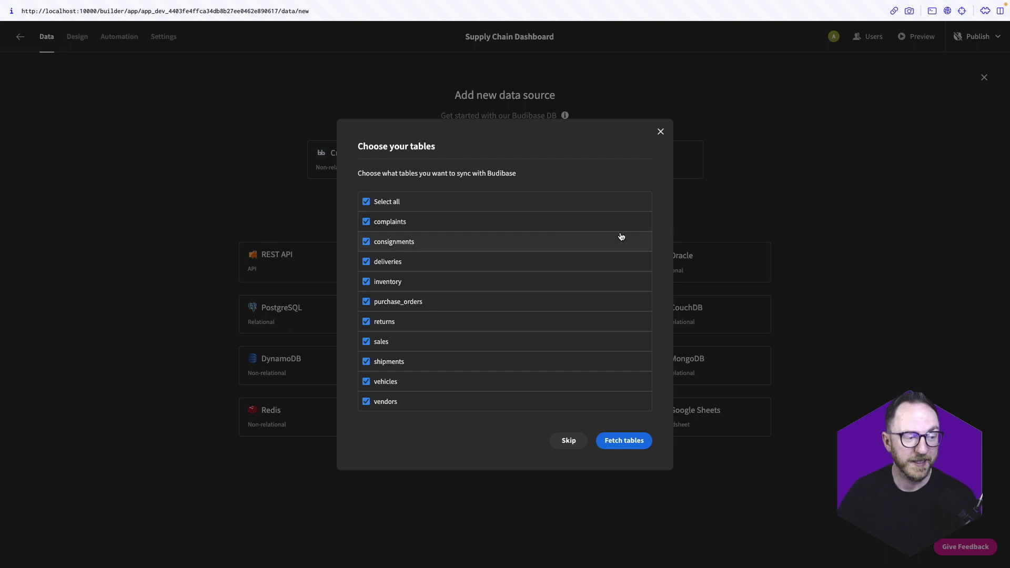
Step: Fetch only the consignments, inventory, returns, sales, shipments and vendors tables
{"action": "left_click", "coordinate": [366, 201]}
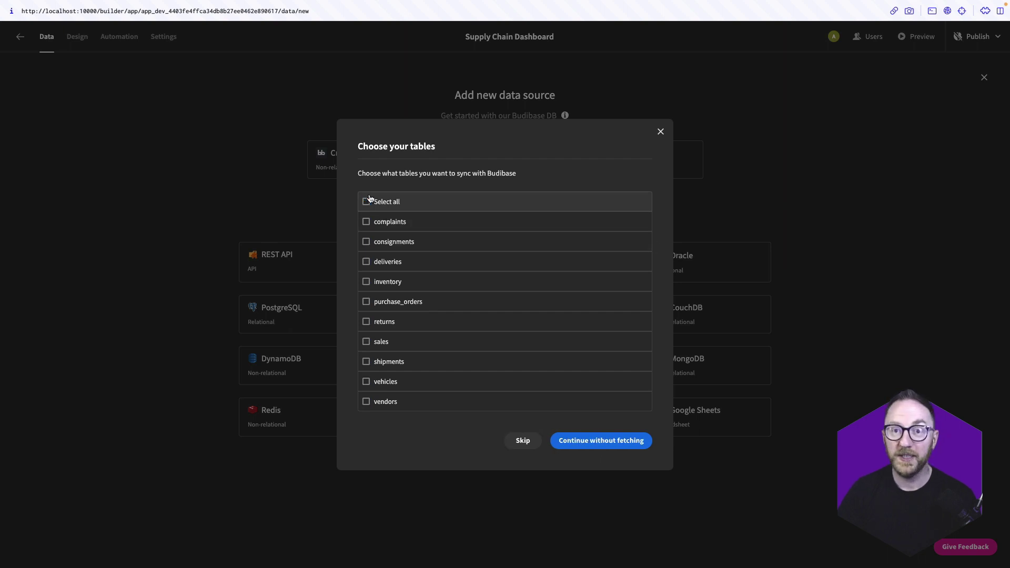
{"action": "left_click", "coordinate": [366, 282]}
{"action": "left_click", "coordinate": [366, 401]}
{"action": "left_click", "coordinate": [366, 322]}
{"action": "left_click", "coordinate": [366, 242]}
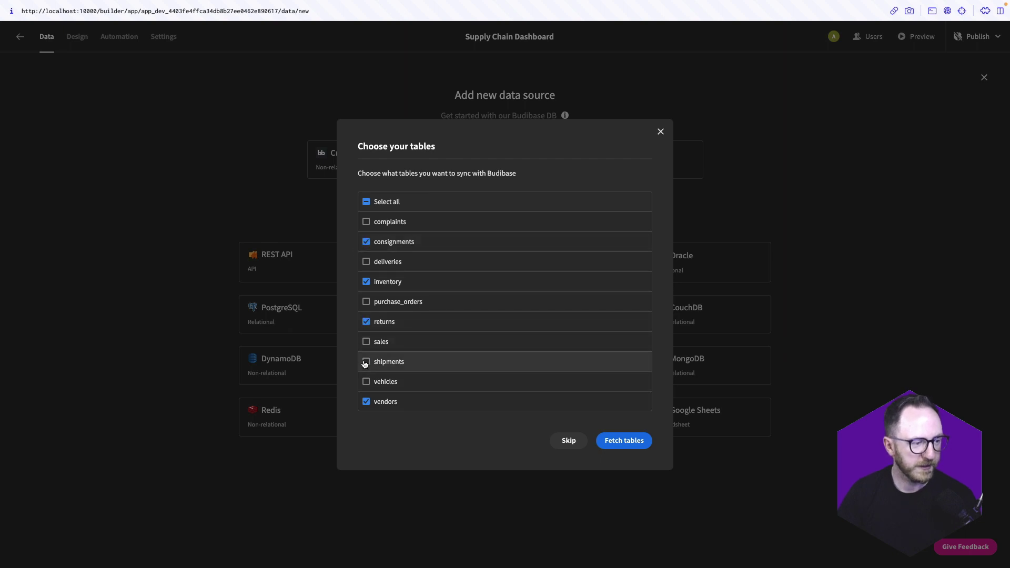
{"action": "left_click", "coordinate": [366, 341]}
{"action": "left_click", "coordinate": [617, 436]}
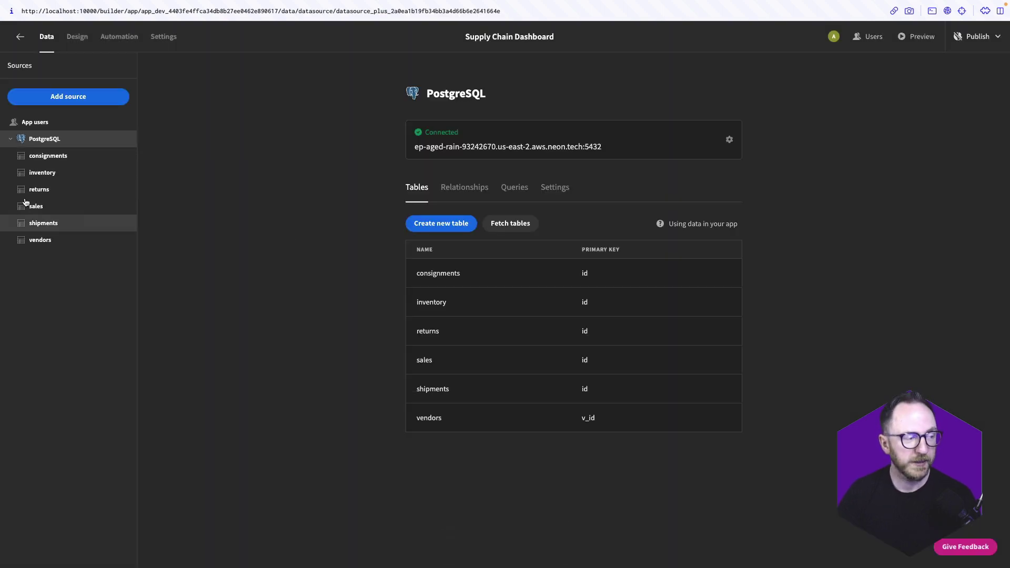
Step: Inspect the inventory, purchase_orders, sales, shipments and vendors table rows in turn
{"action": "left_click", "coordinate": [43, 157]}
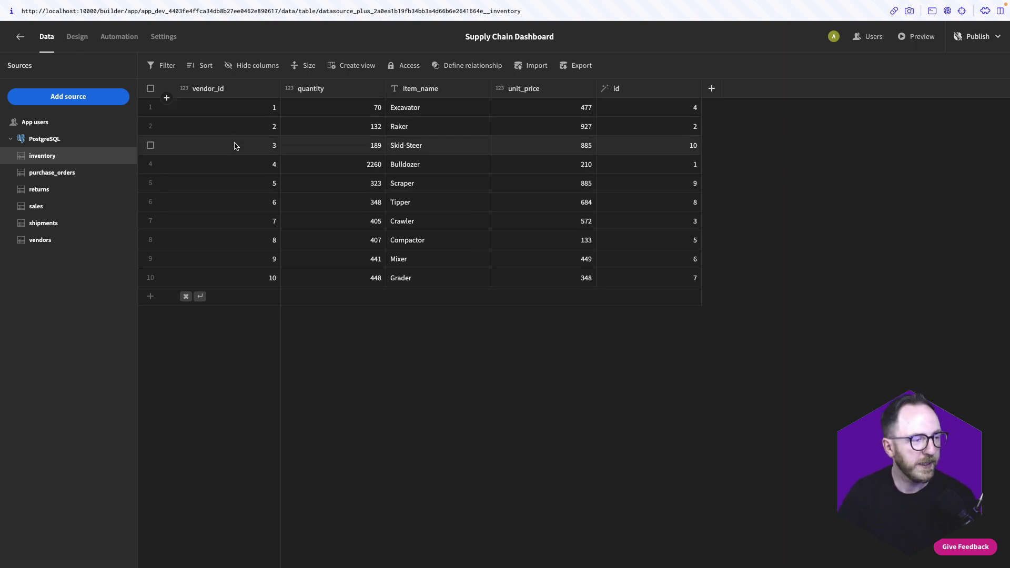
{"action": "left_click", "coordinate": [69, 174]}
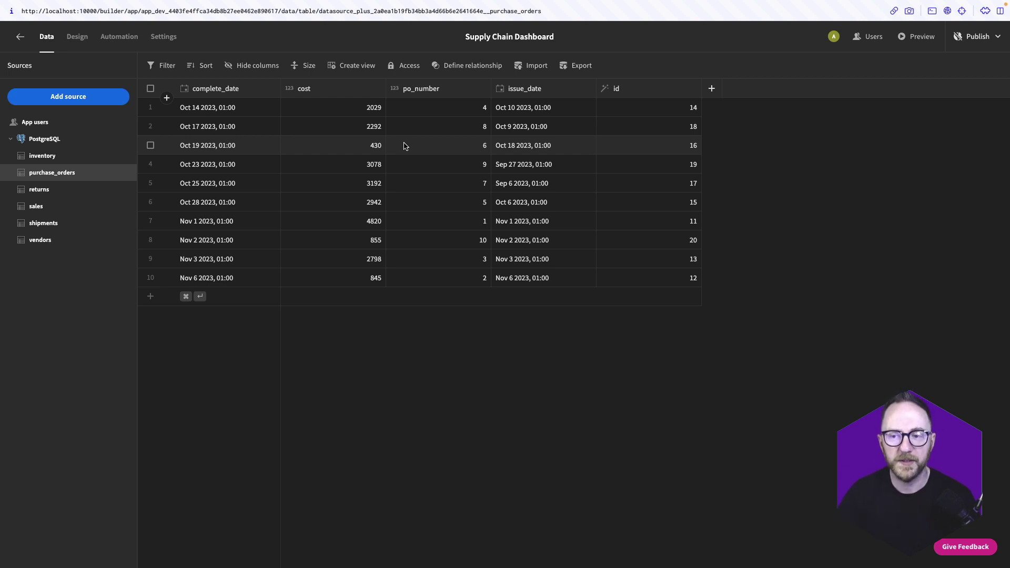
{"action": "left_click", "coordinate": [51, 206]}
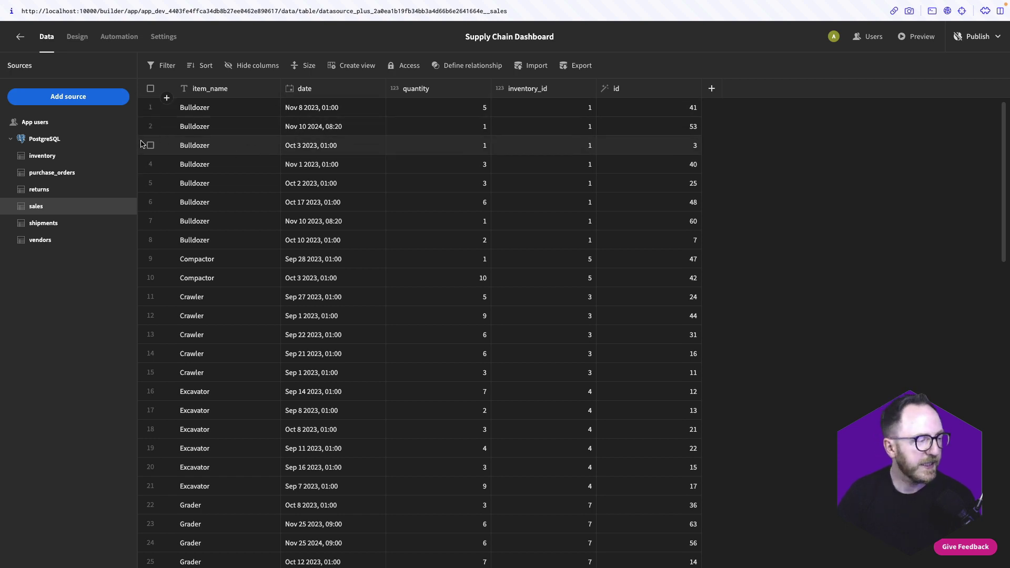
{"action": "left_click", "coordinate": [48, 221]}
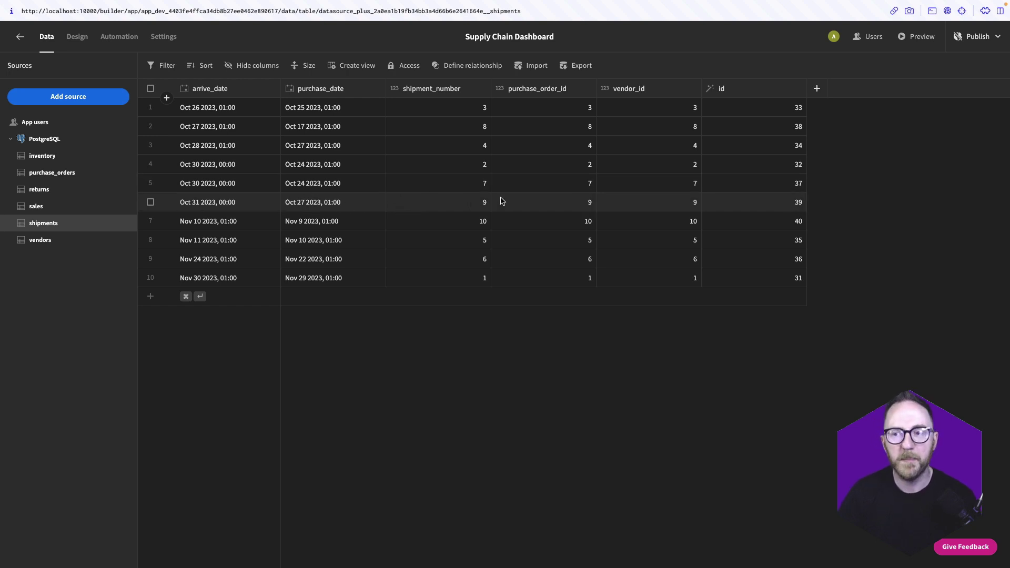
{"action": "left_click", "coordinate": [63, 241]}
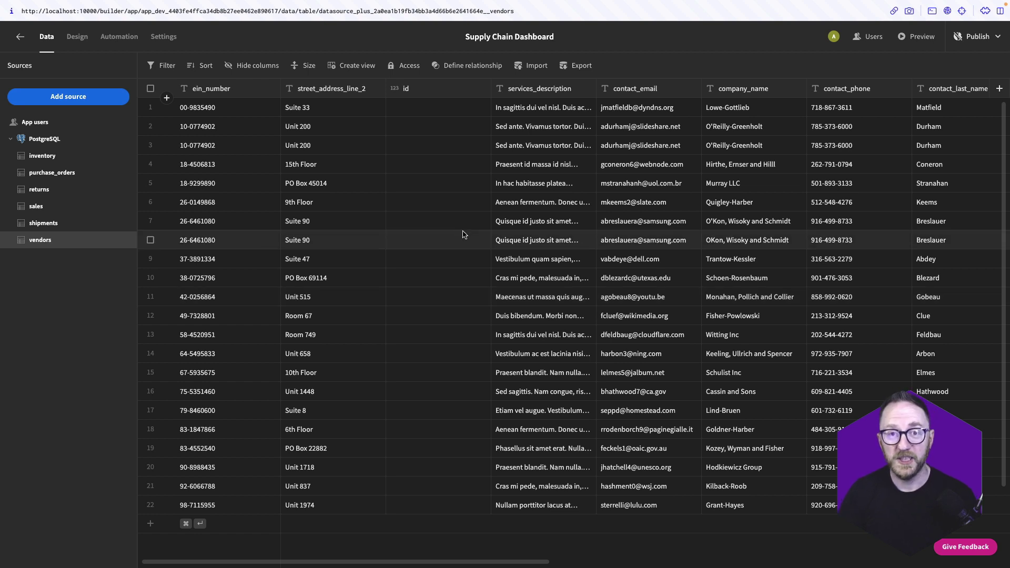
Step: Add a blank screen at route / with Basic access
{"action": "left_click", "coordinate": [77, 38]}
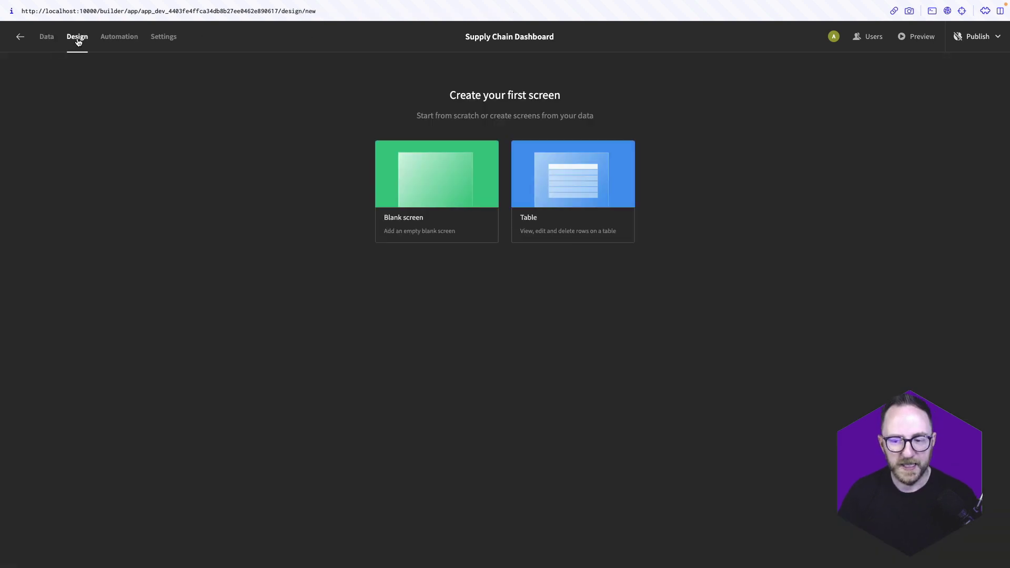
{"action": "left_click", "coordinate": [439, 194]}
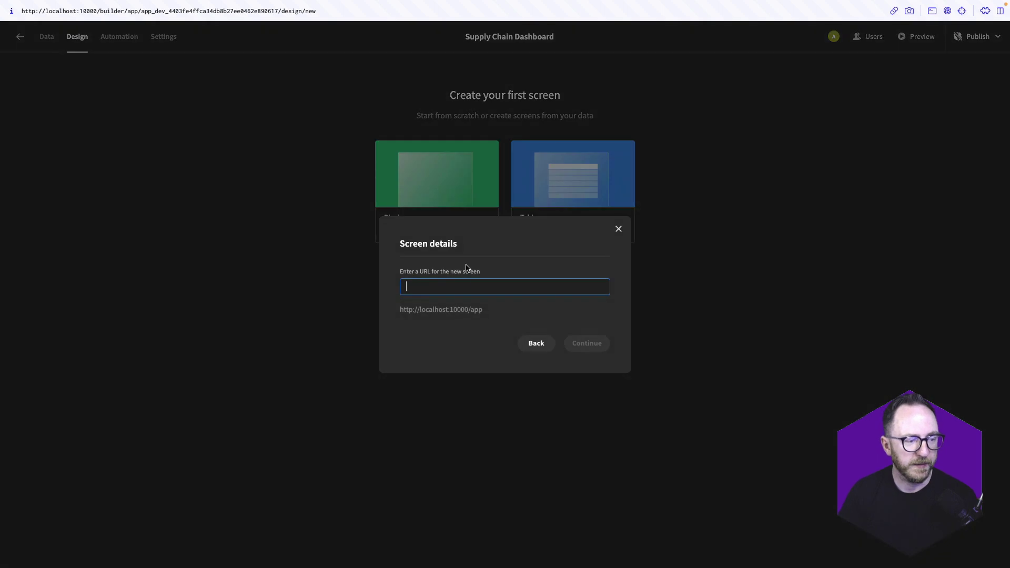
{"action": "left_click", "coordinate": [528, 316]}
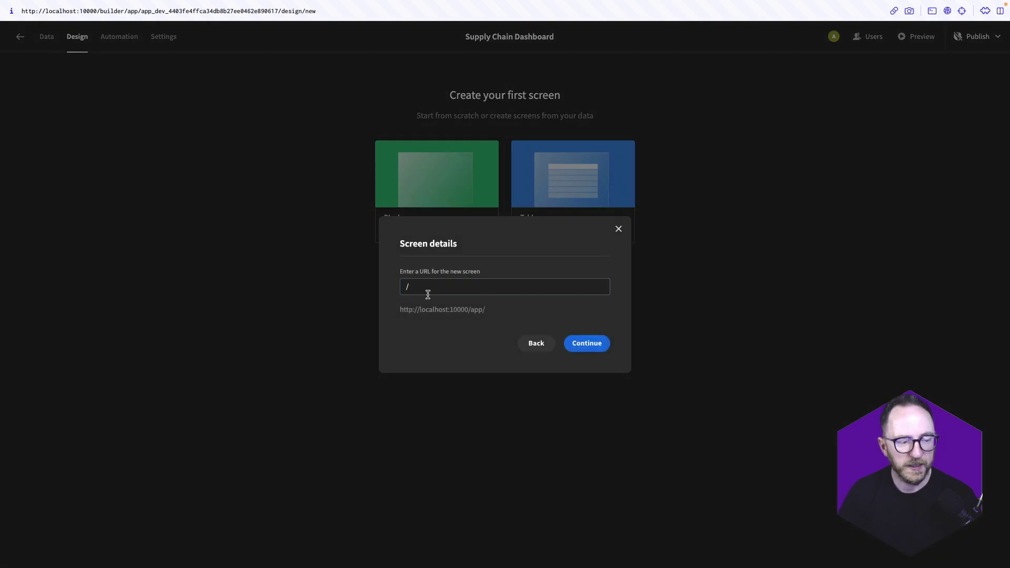
{"action": "left_click", "coordinate": [594, 347]}
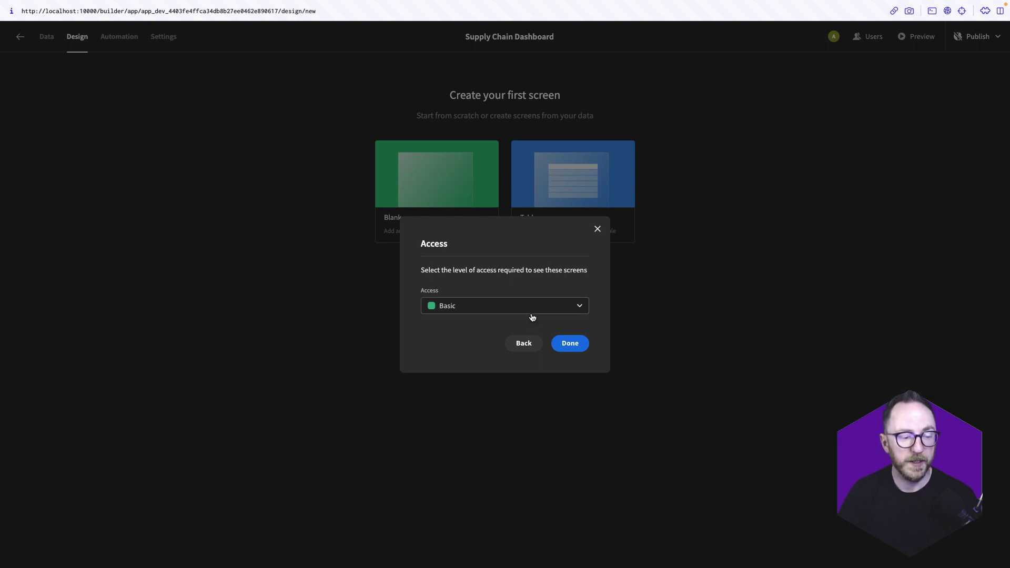
{"action": "left_click", "coordinate": [504, 305]}
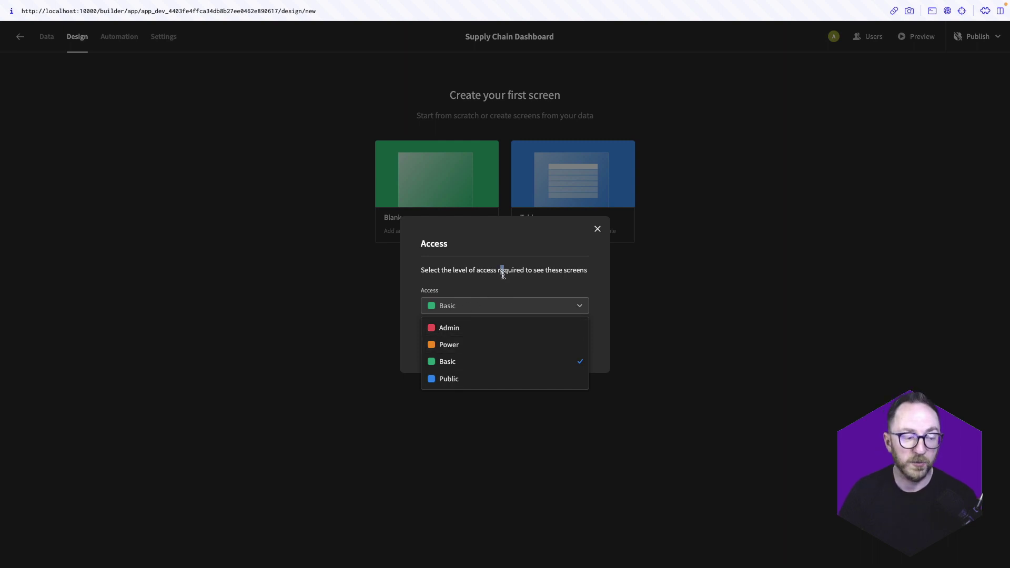
{"action": "left_click_drag", "start_coordinate": [499, 272], "coordinate": [502, 271]}
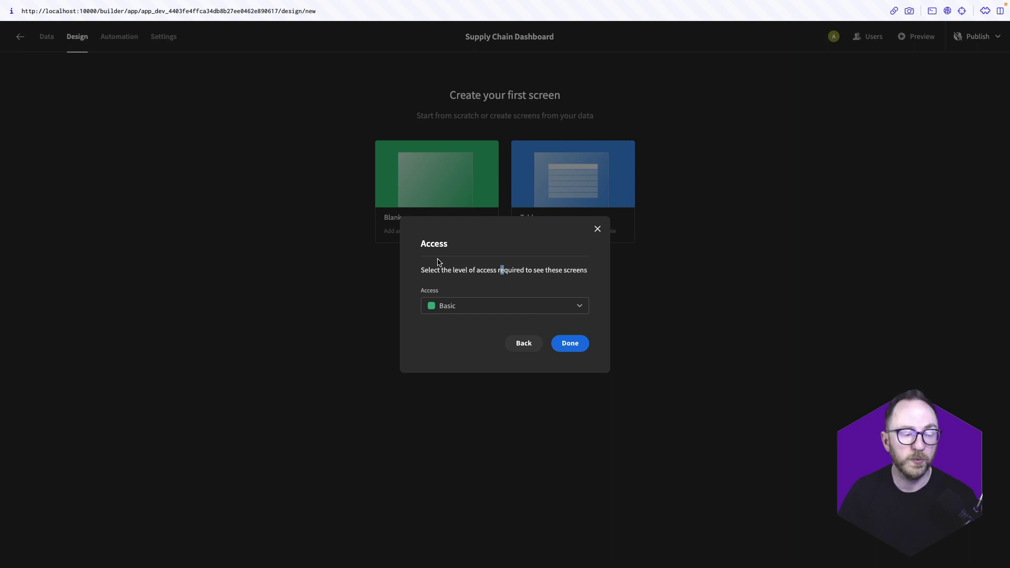
{"action": "left_click", "coordinate": [570, 343]}
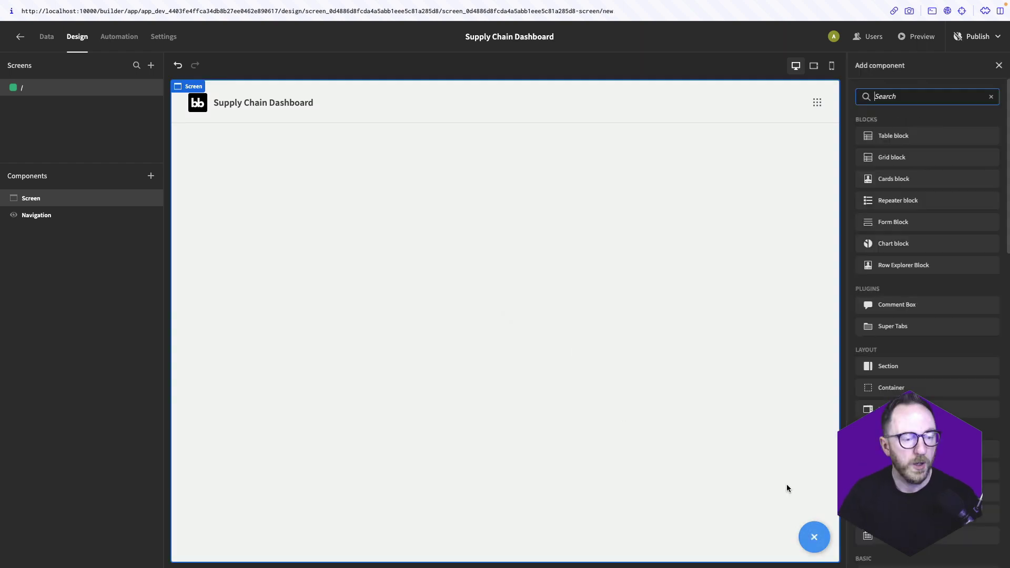
Step: Add a Headline whose text binds to 'This month {{ date now "MM/YYYY" }}'
{"action": "type", "text": "head"}
{"action": "key", "text": "Return"}
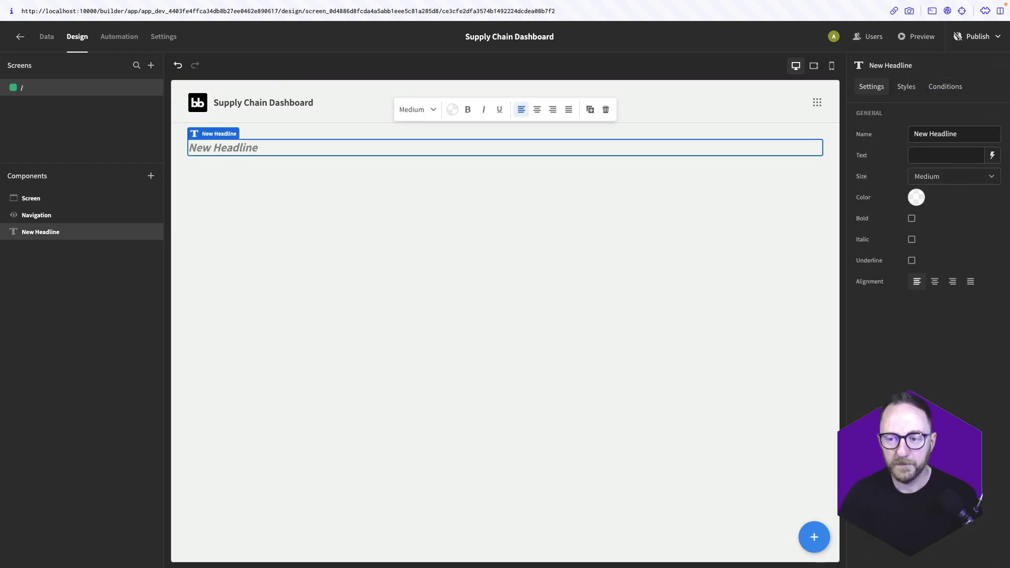
{"action": "double_click", "coordinate": [966, 135]}
{"action": "left_click", "coordinate": [992, 155]}
{"action": "left_click", "coordinate": [427, 396]}
{"action": "type", "text": "This month "}
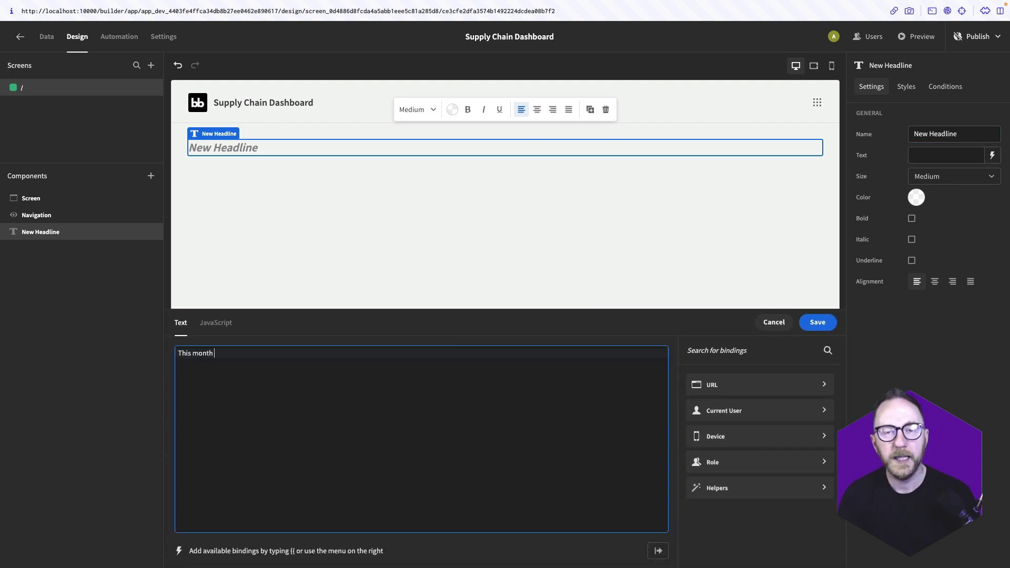
{"action": "type", "text": "{{ date"}
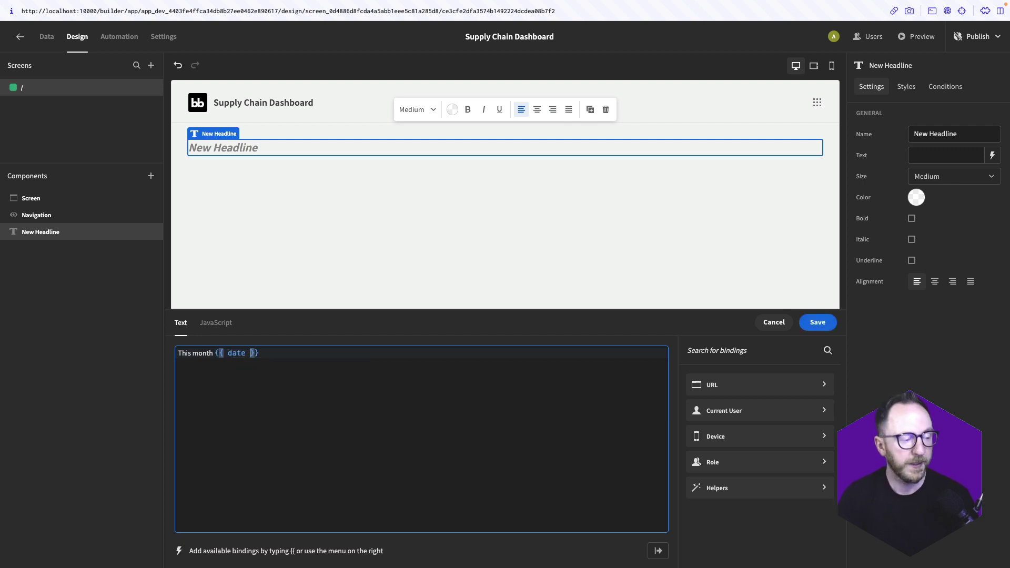
{"action": "type", "text": " now "}
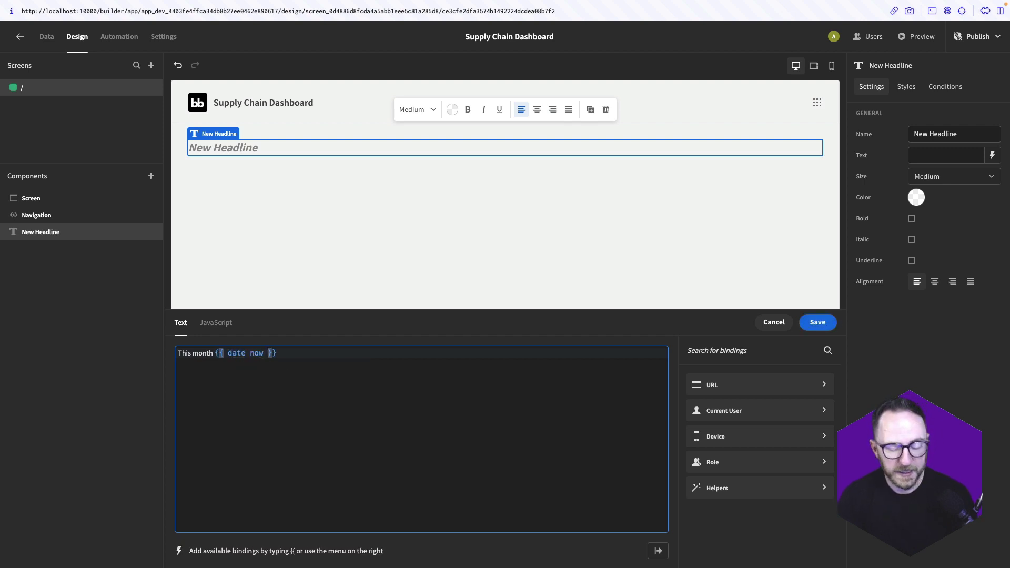
{"action": "type", "text": "\"\""}
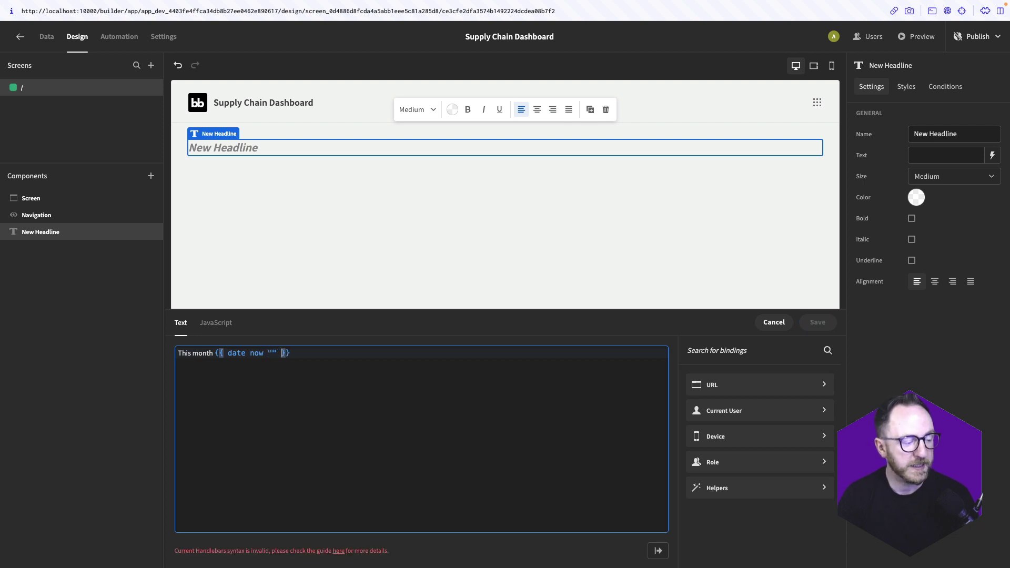
{"action": "key", "text": "Left"}
{"action": "key", "text": "Left"}
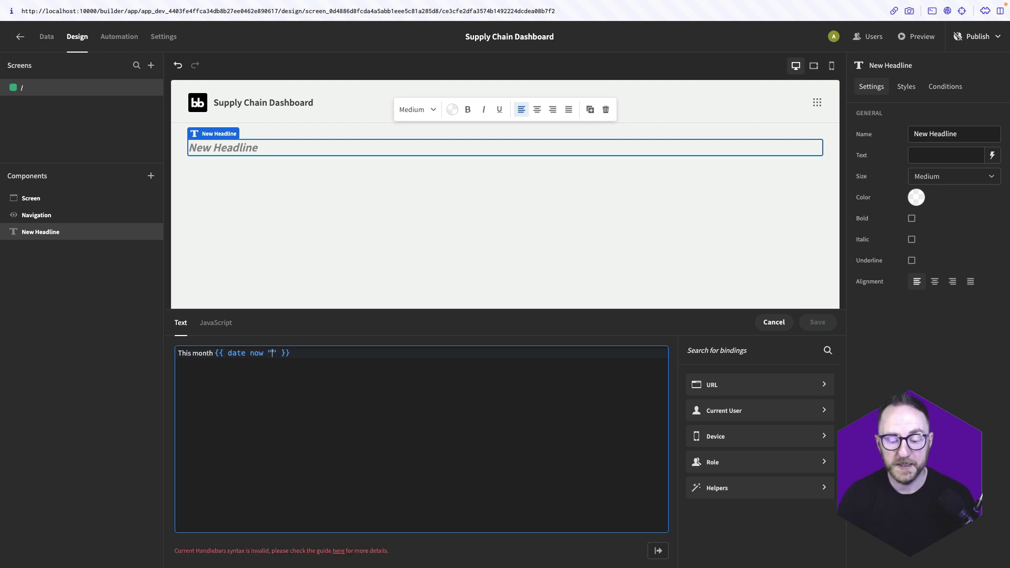
{"action": "type", "text": "MM"}
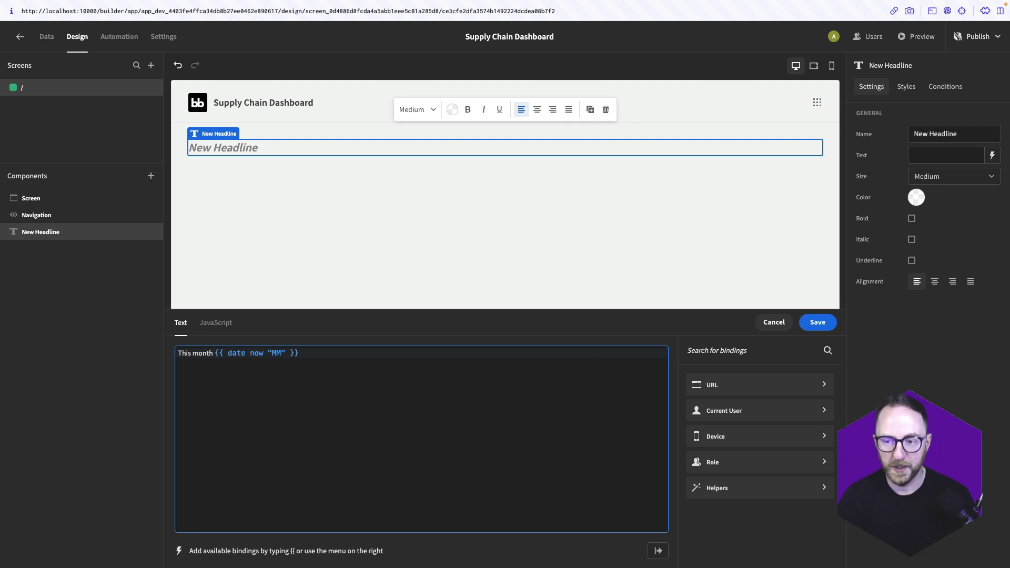
{"action": "type", "text": "/"}
{"action": "type", "text": "YYYY"}
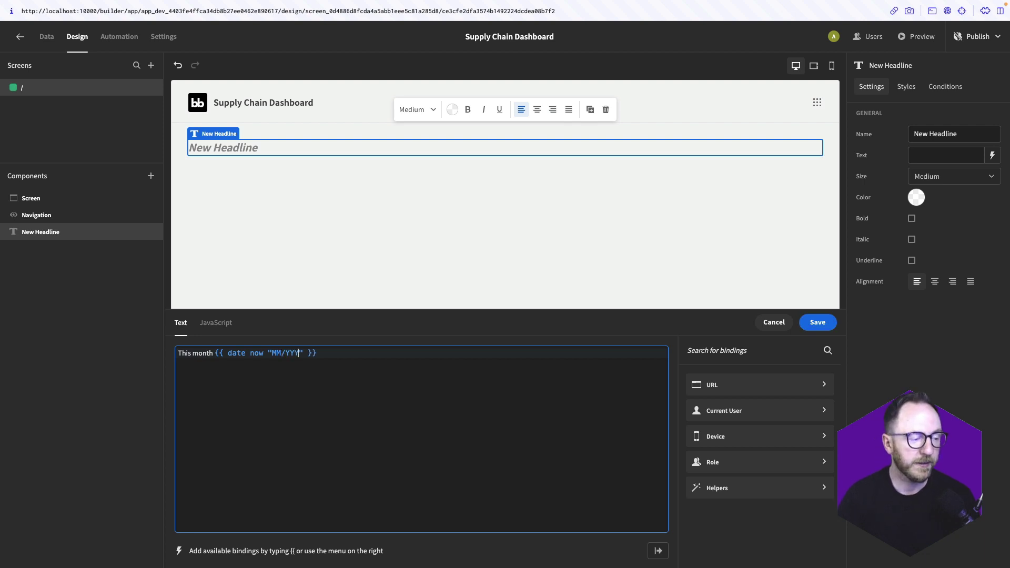
{"action": "left_click", "coordinate": [809, 323]}
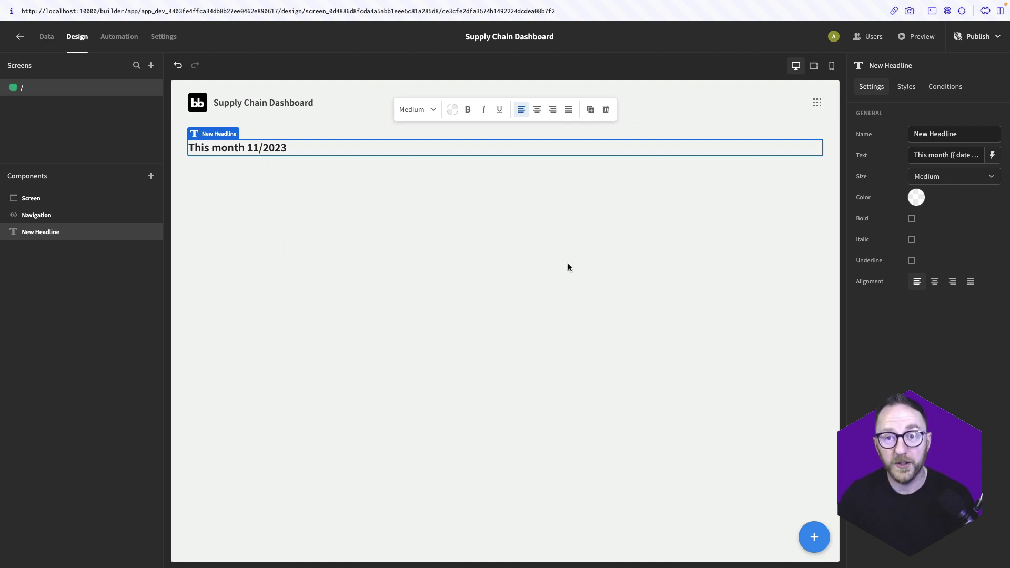
Step: Add a Container named CardContainer with its direction set to rows
{"action": "left_click", "coordinate": [814, 538]}
{"action": "type", "text": "con"}
{"action": "key", "text": "Return"}
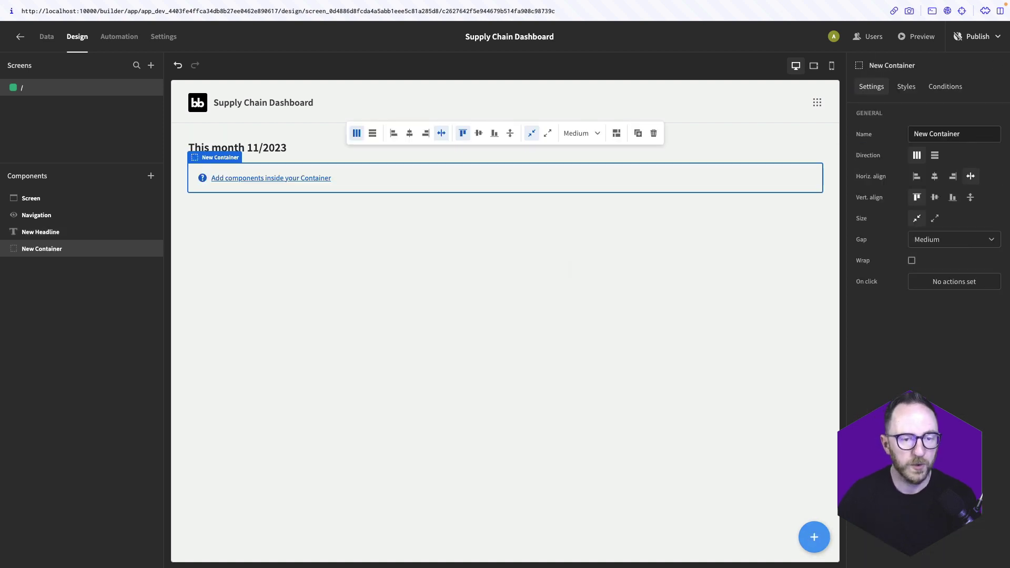
{"action": "triple_click", "coordinate": [964, 134]}
{"action": "type", "text": "CardContainer"}
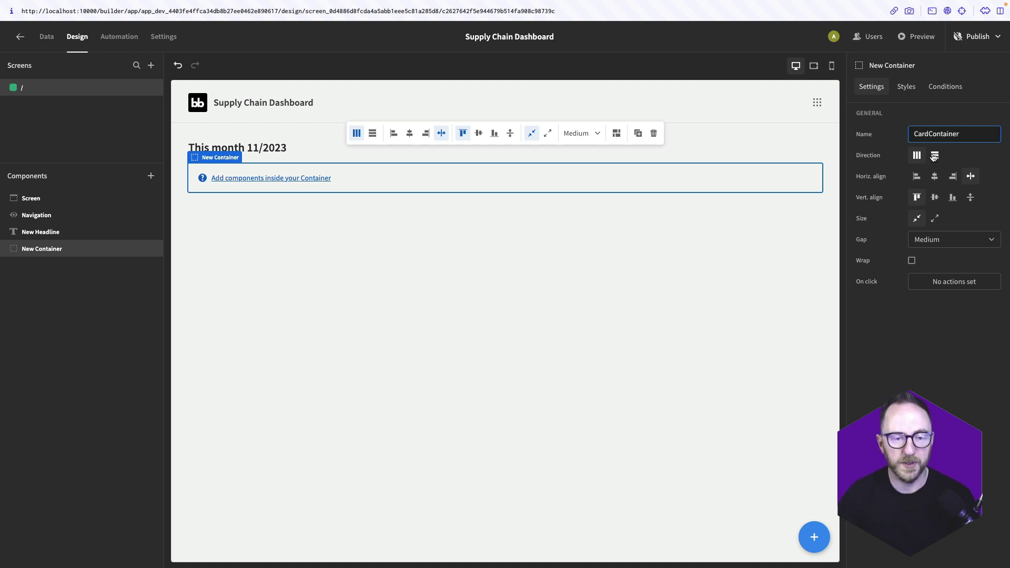
{"action": "left_click", "coordinate": [935, 155]}
Step: Add a cards block named Average PO Spend inside CardContainer, keeping the inventory table
{"action": "left_click", "coordinate": [813, 537]}
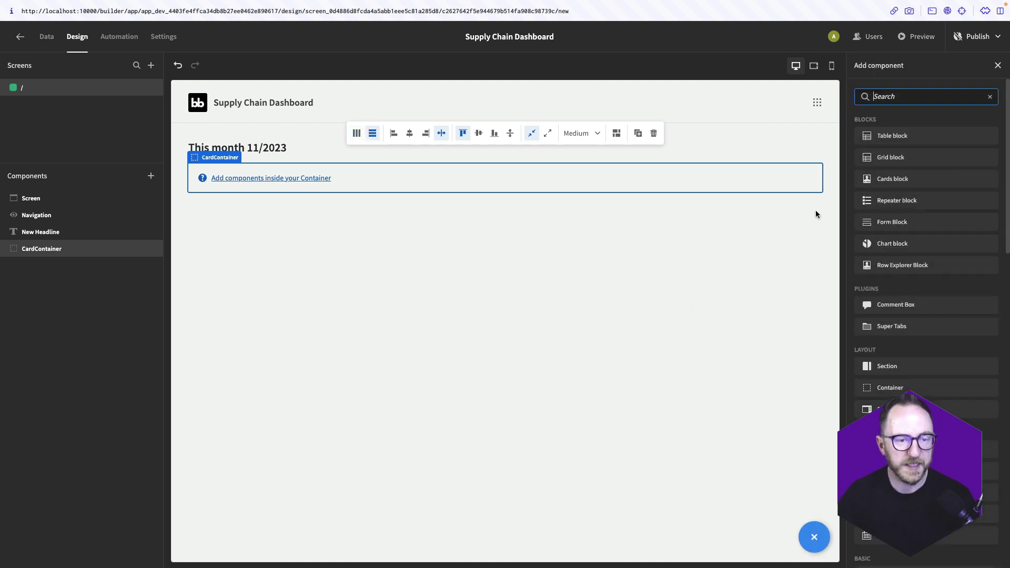
{"action": "type", "text": "car"}
{"action": "left_click", "coordinate": [887, 136]}
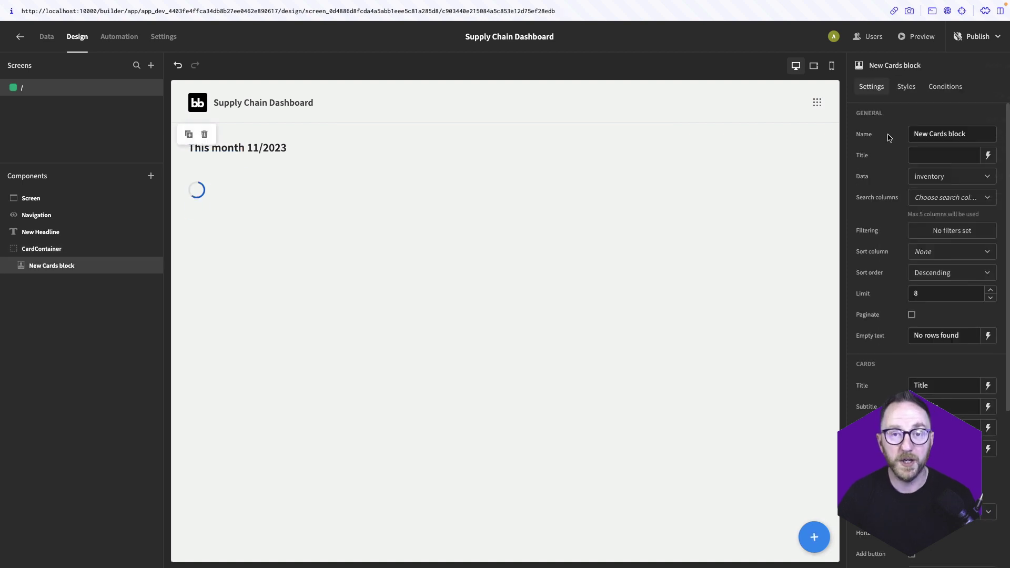
{"action": "double_click", "coordinate": [938, 134]}
{"action": "key", "text": "ctrl+a"}
{"action": "type", "text": "Average P"}
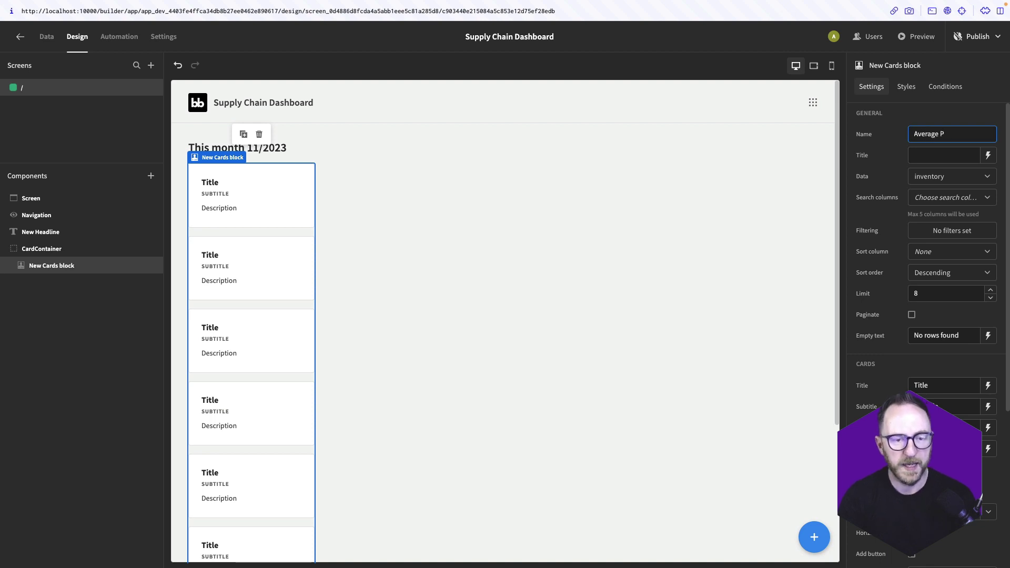
{"action": "type", "text": "uO Spend"}
{"action": "key", "text": "Return"}
{"action": "left_click", "coordinate": [974, 178]}
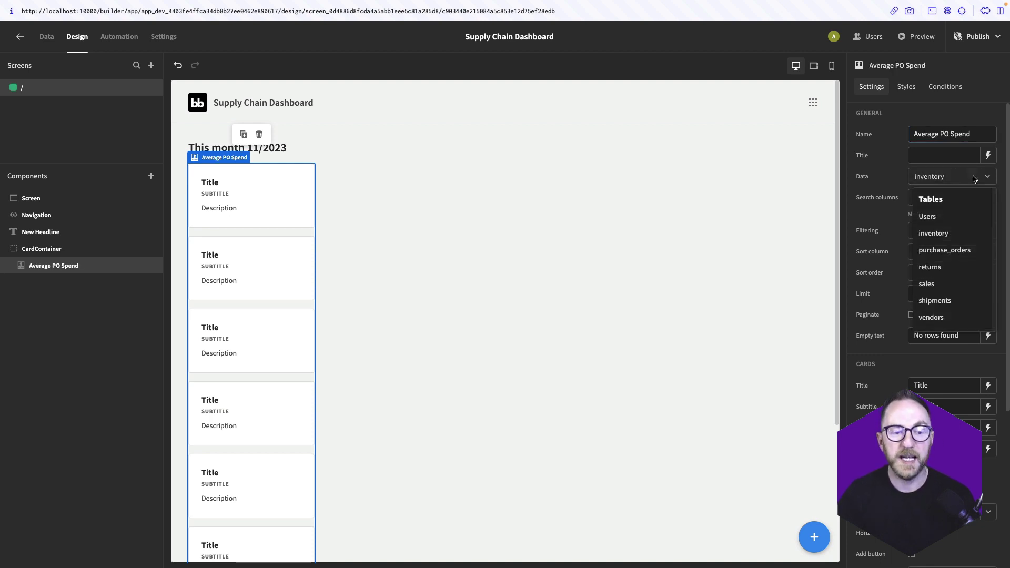
{"action": "left_click", "coordinate": [973, 179]}
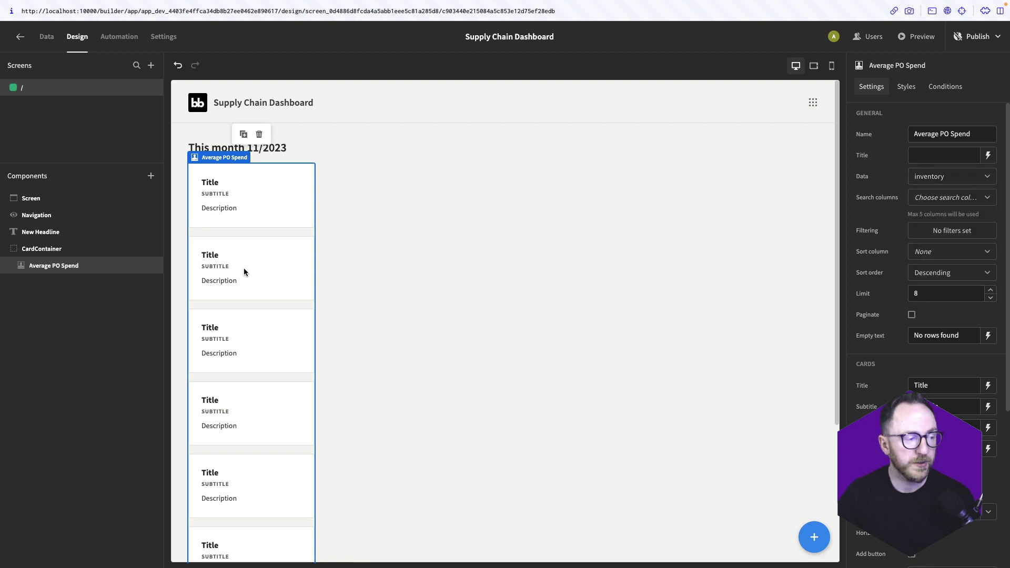
{"action": "scroll", "coordinate": [247, 270], "scroll_direction": "down", "scroll_amount": 4}
{"action": "scroll", "coordinate": [251, 203], "scroll_direction": "up", "scroll_amount": 4}
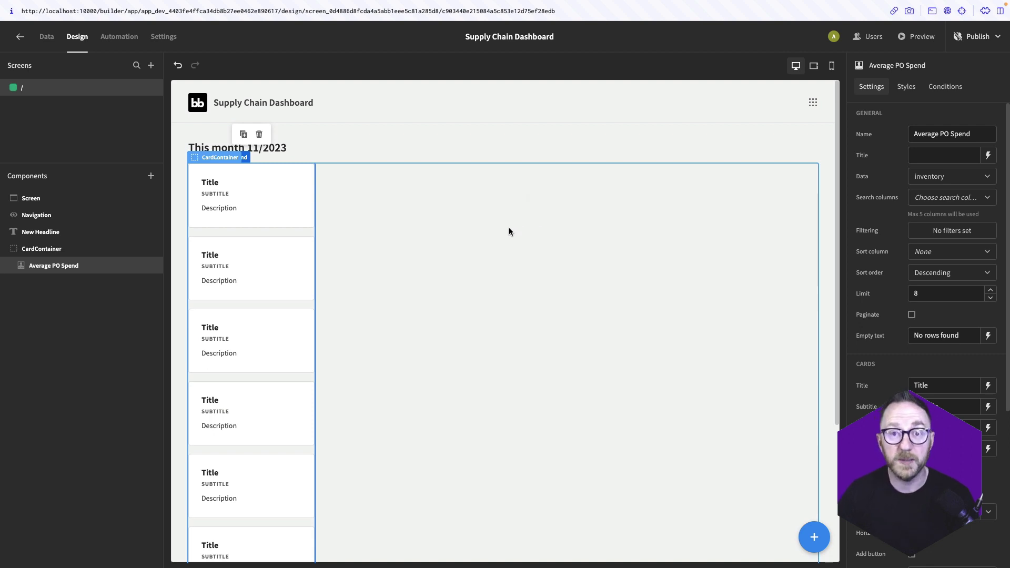
Step: Create a new query on the PostgreSQL datasource
{"action": "left_click", "coordinate": [46, 38]}
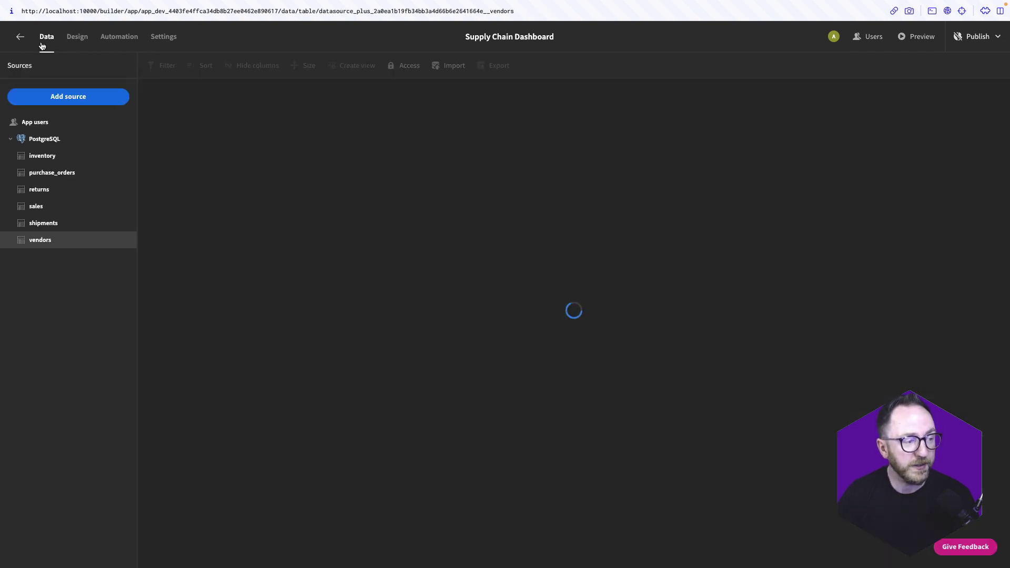
{"action": "left_click", "coordinate": [39, 138]}
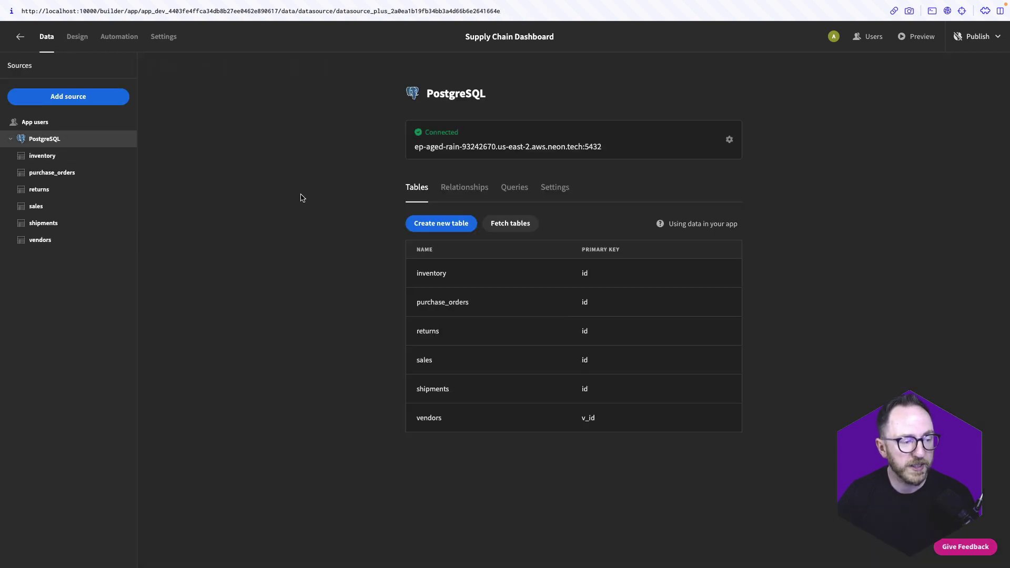
{"action": "left_click", "coordinate": [507, 192]}
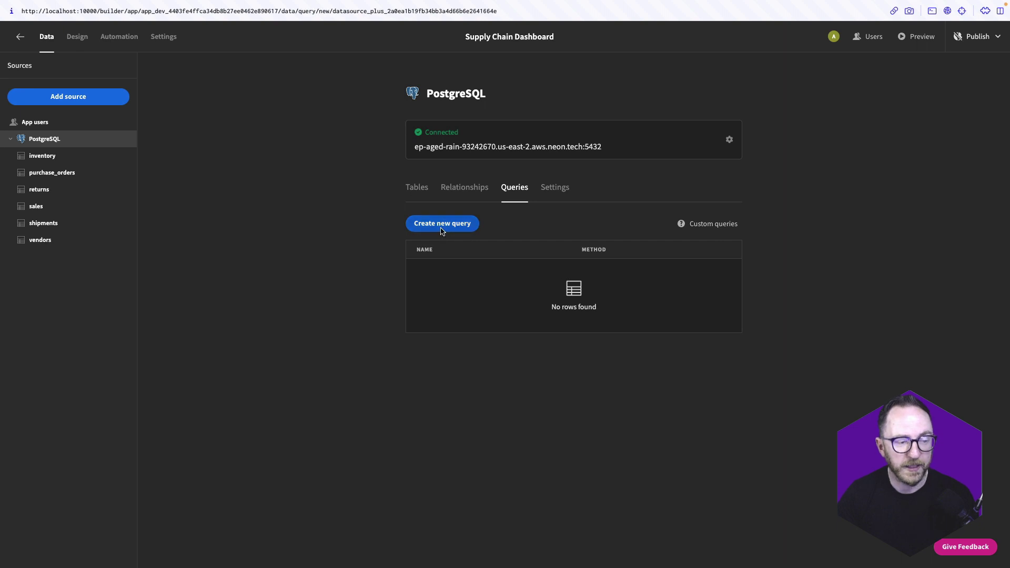
{"action": "left_click", "coordinate": [442, 224]}
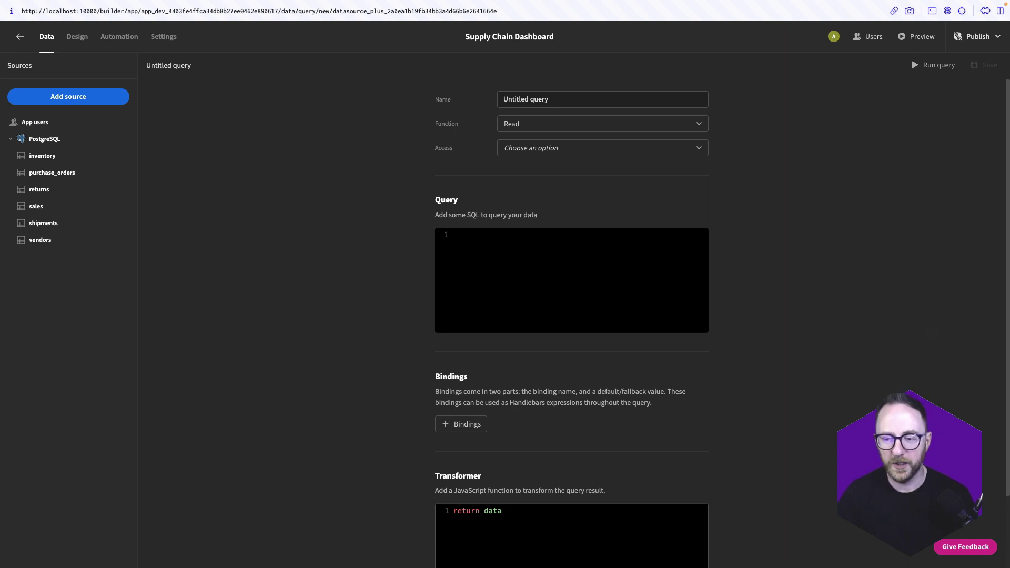
Step: Name the query CostStatsByMonth and select year and month extracted from issue_date as integers
{"action": "triple_click", "coordinate": [528, 98]}
{"action": "type", "text": "CostStatsByMonth"}
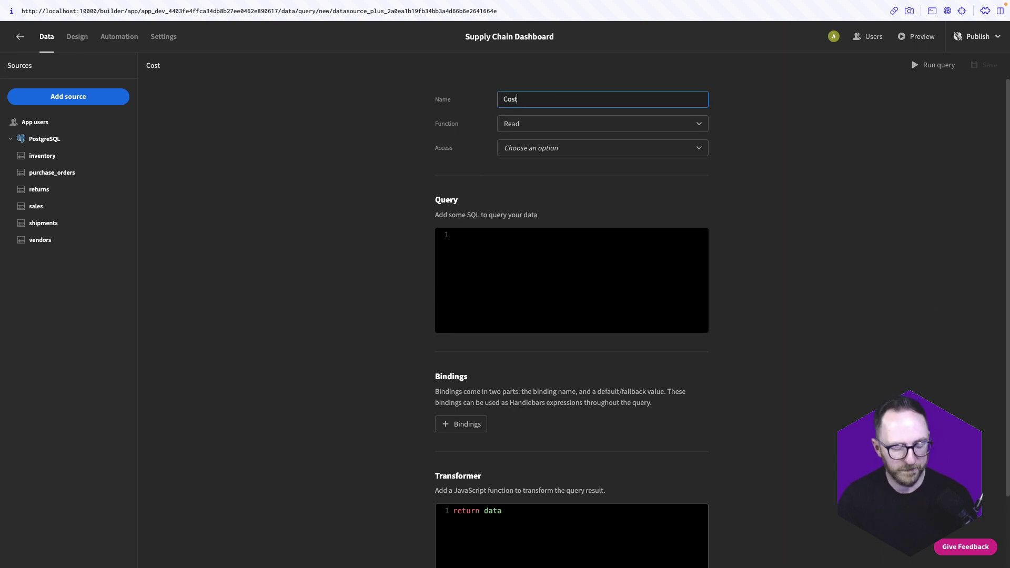
{"action": "left_click", "coordinate": [528, 240]}
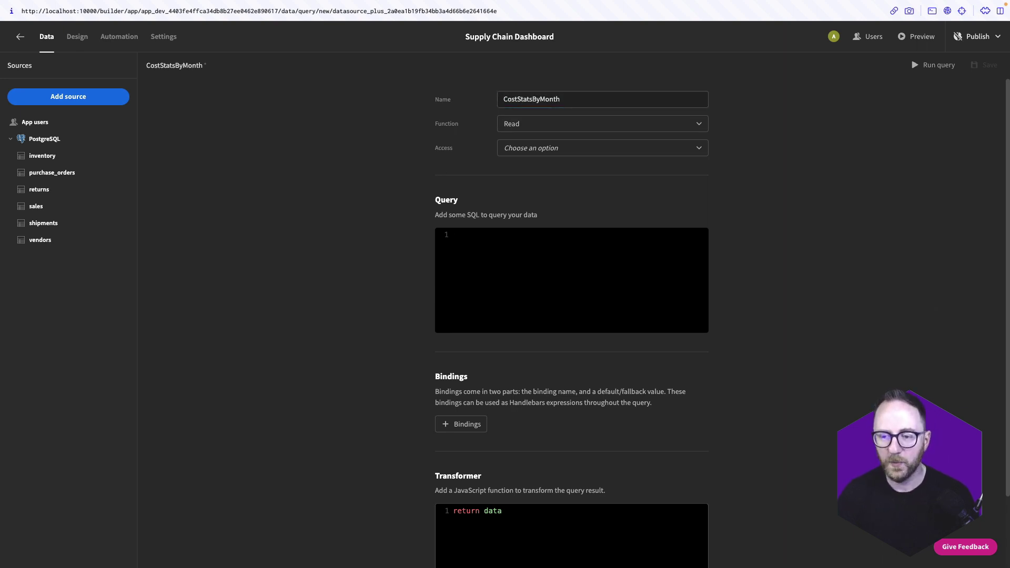
{"action": "type", "text": "SELECT   "}
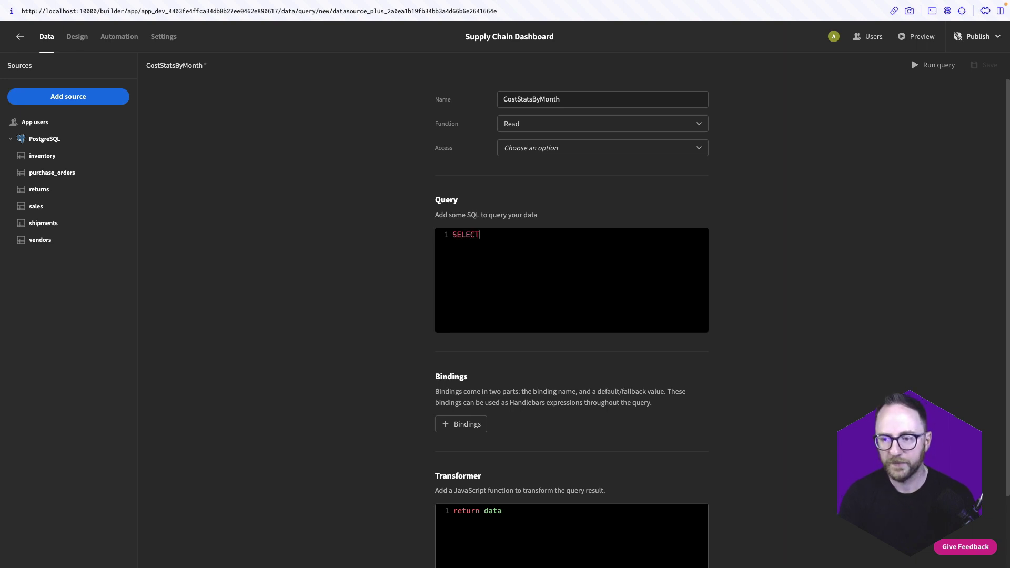
{"action": "type", "text": "EXTRAC"}
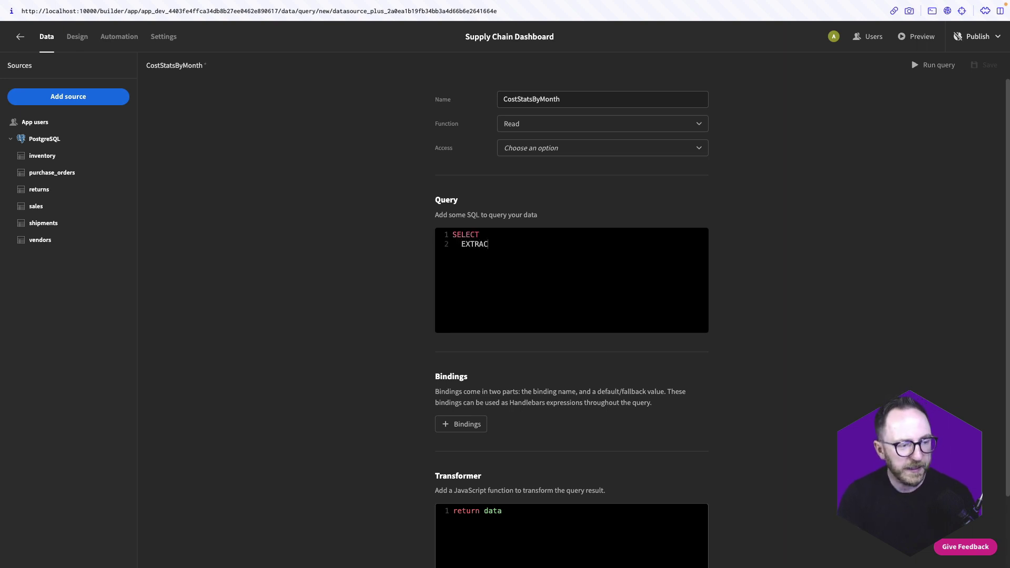
{"action": "type", "text": "T(YEAR fr"}
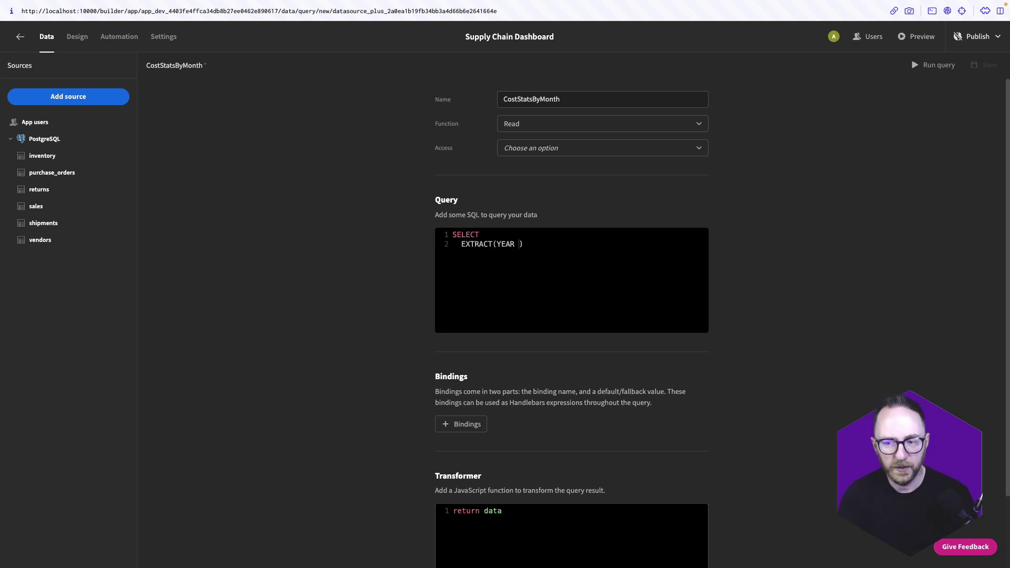
{"action": "key", "text": "BackSpace"}
{"action": "key", "text": "BackSpace"}
{"action": "type", "text": "FROM issue_date)"}
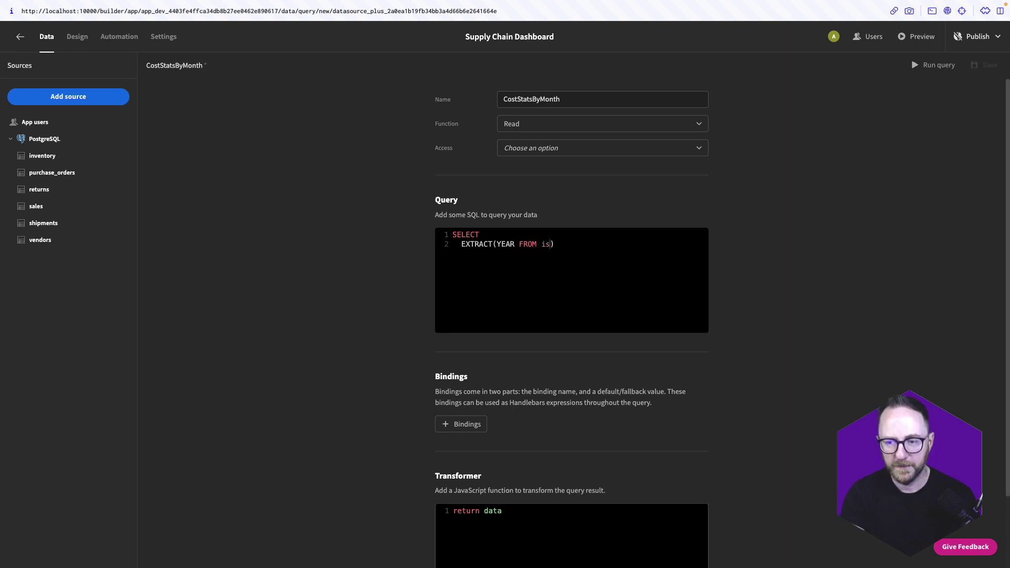
{"action": "type", "text": "::INTEGER"}
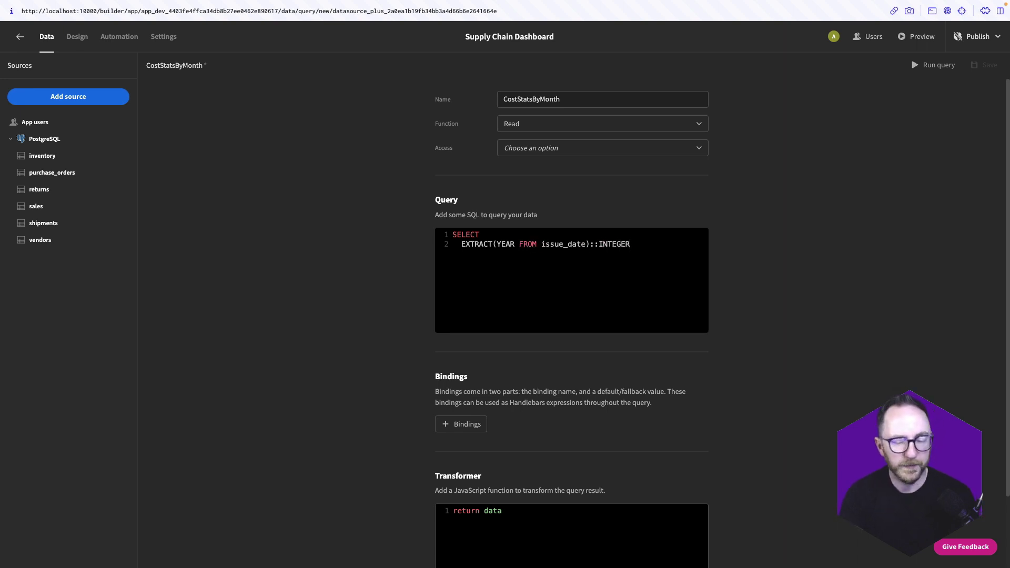
{"action": "type", "text": " AS year,"}
{"action": "key", "text": "Return"}
{"action": "type", "text": "EXT"}
{"action": "type", "text": "RACT(MONTH"}
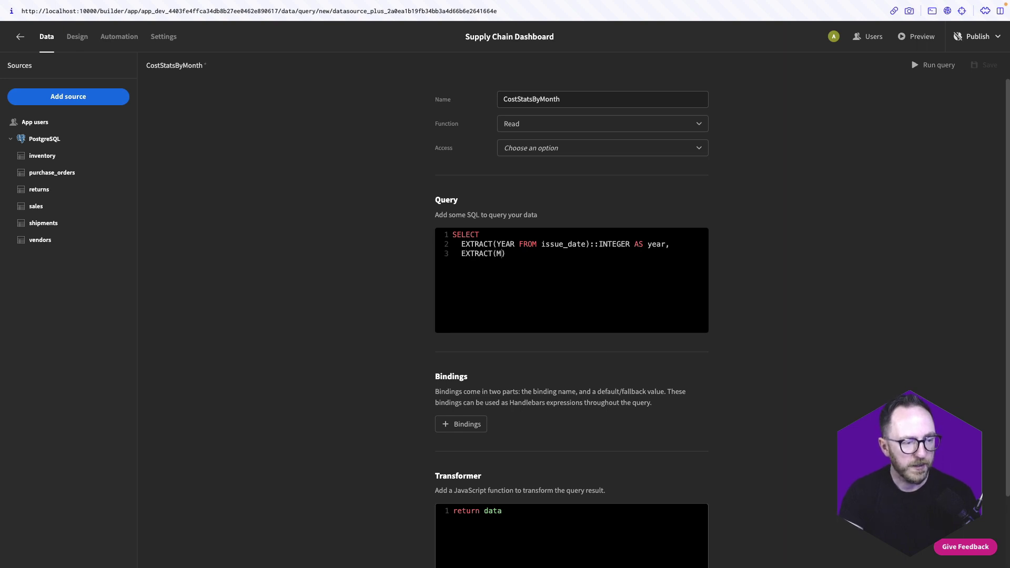
{"action": "type", "text": " FROM issu"}
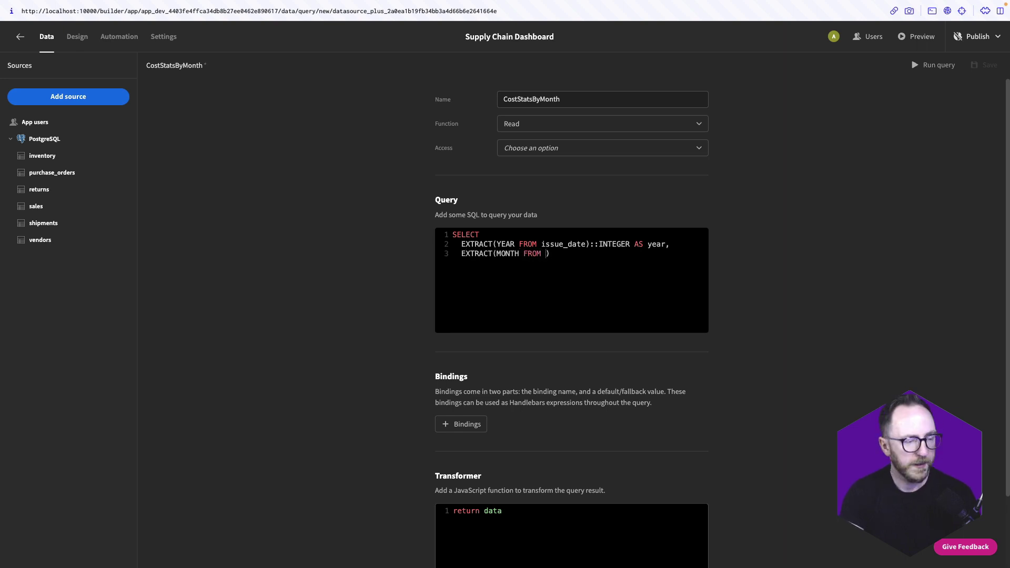
{"action": "type", "text": "e_date)::"}
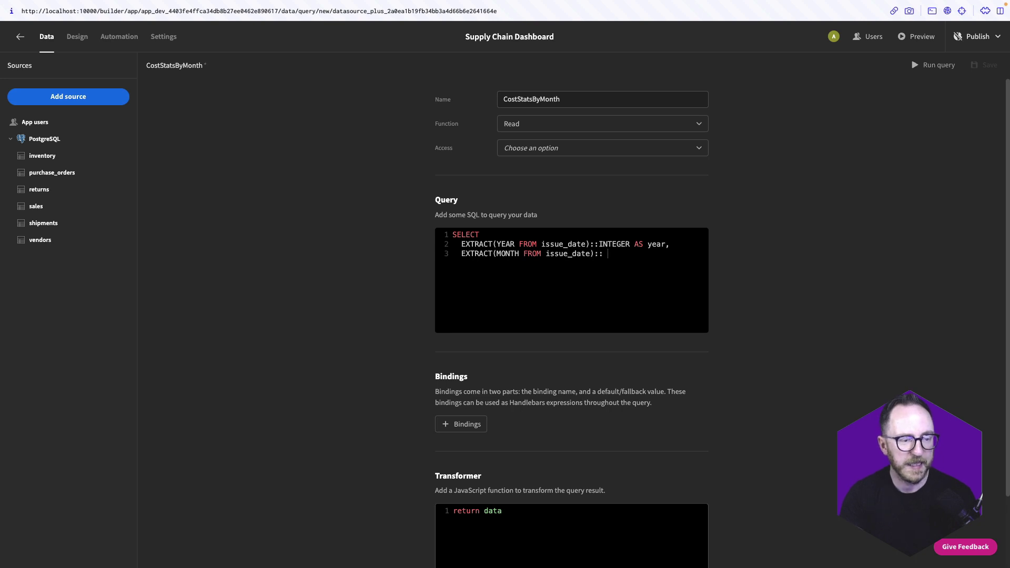
{"action": "type", "text": "INTEGER aS month,"}
Step: Add total_cost, avg_cost and COUNT(*)::INTEGER po_count columns to the SELECT
{"action": "key", "text": "Return"}
{"action": "type", "text": "SUM"}
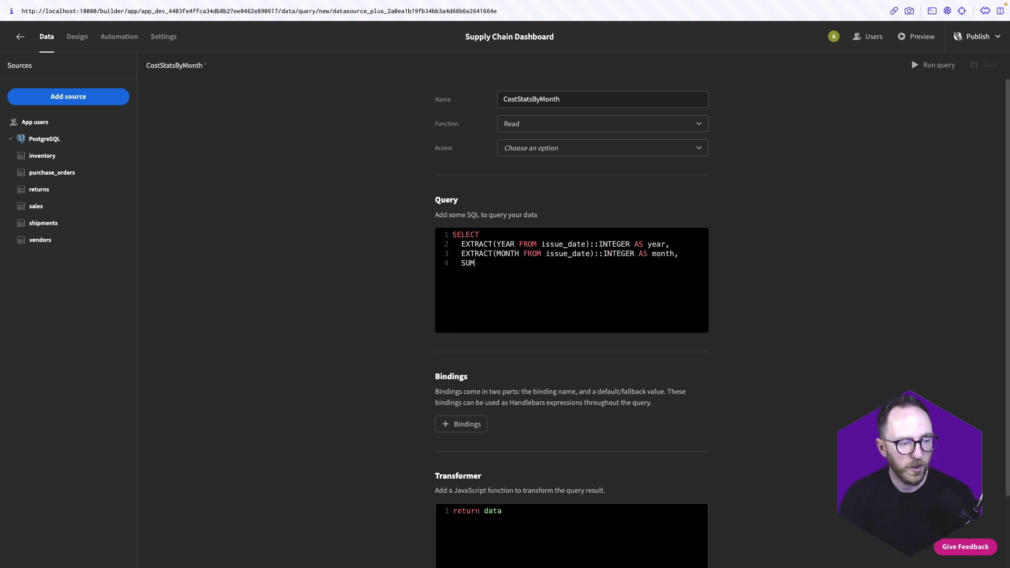
{"action": "type", "text": "(post)"}
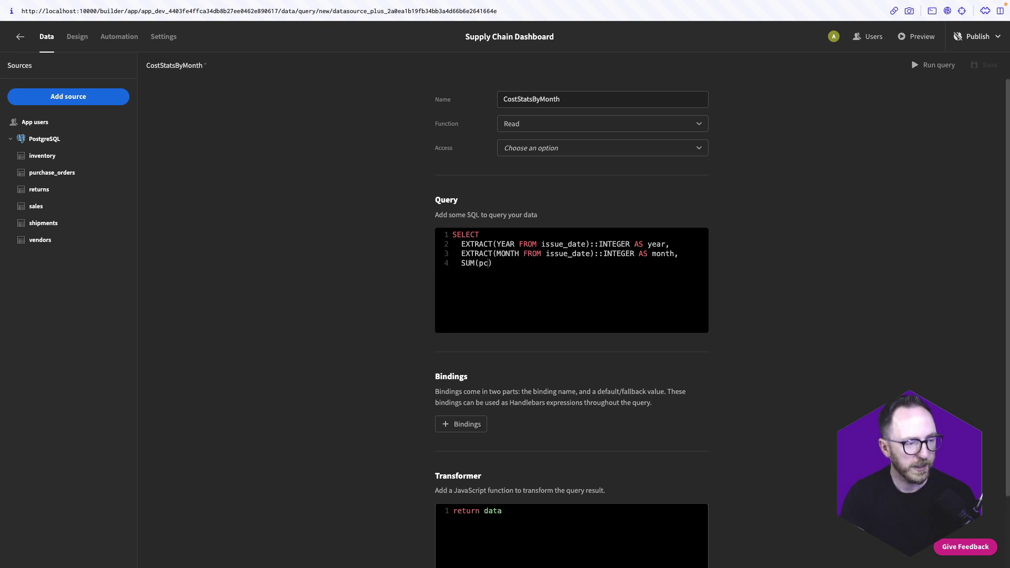
{"action": "type", "text": " AS total_cost,"}
{"action": "key", "text": "Return"}
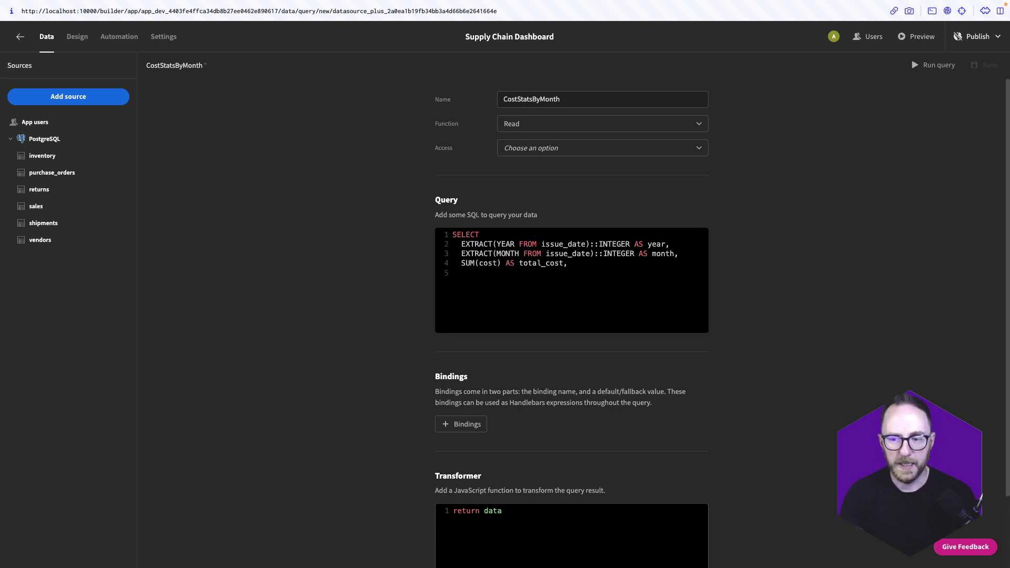
{"action": "type", "text": "AVG(cost) AS avg_cost,"}
{"action": "key", "text": "Return"}
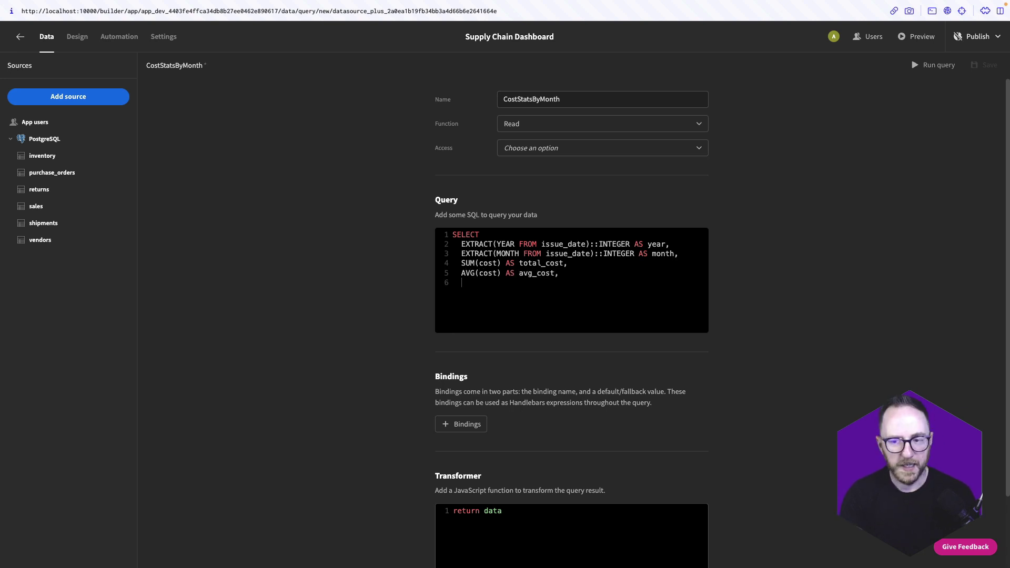
{"action": "type", "text": "COUNT(*)"}
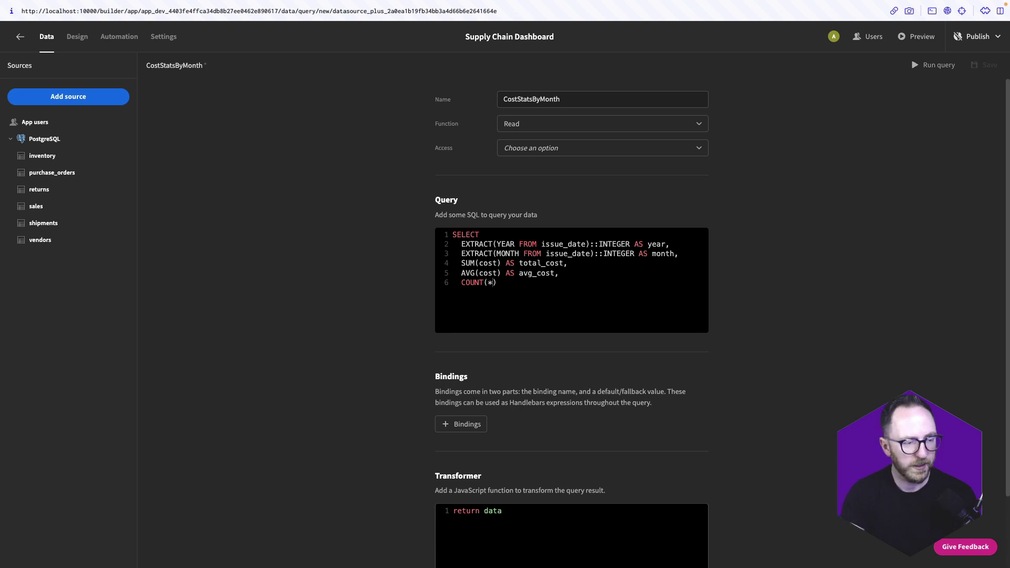
{"action": "type", "text": "::INTEGER A"}
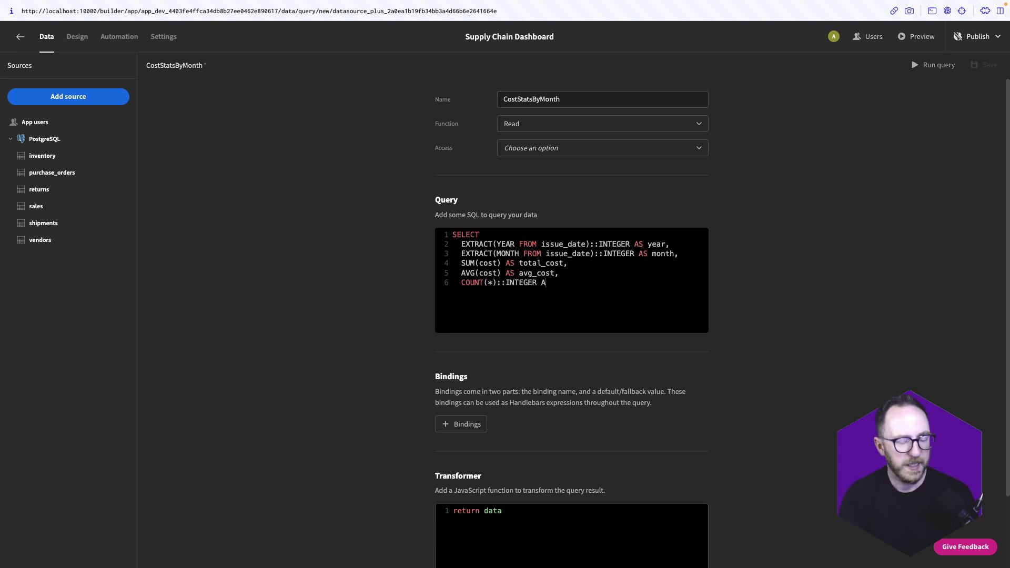
{"action": "type", "text": "S po_count"}
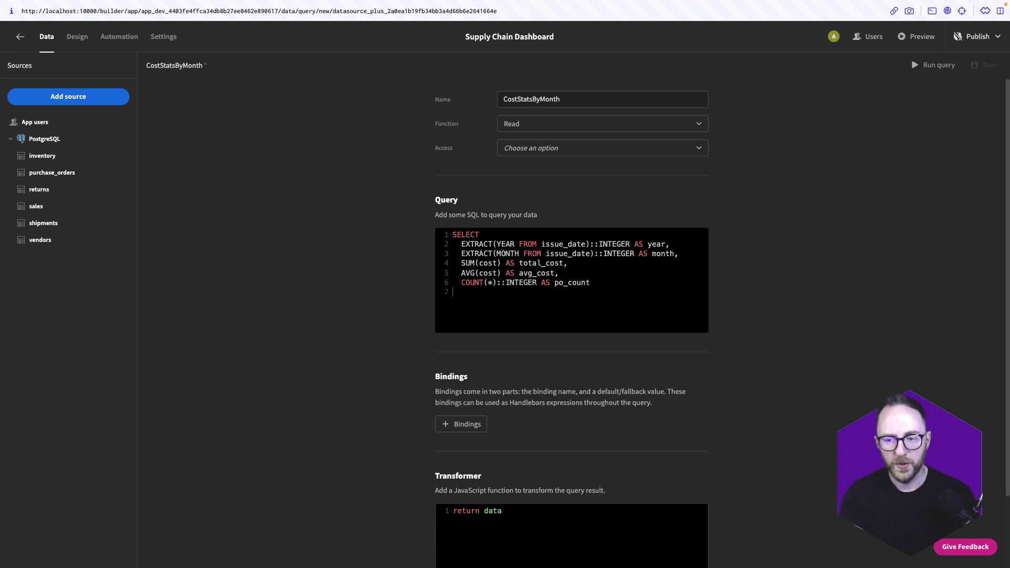
Step: Finish the SQL with FROM purchase_orders, GROUP BY year, month and ORDER BY year, month
{"action": "type", "text": "OUN"}
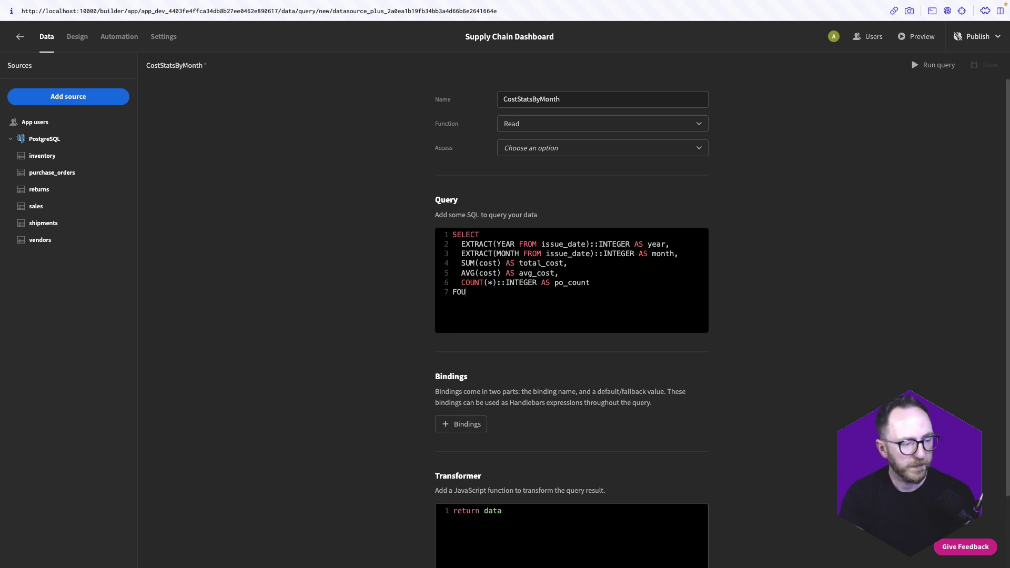
{"action": "key", "text": "BackSpace"}
{"action": "key", "text": "BackSpace"}
{"action": "type", "text": "ROM   pur"}
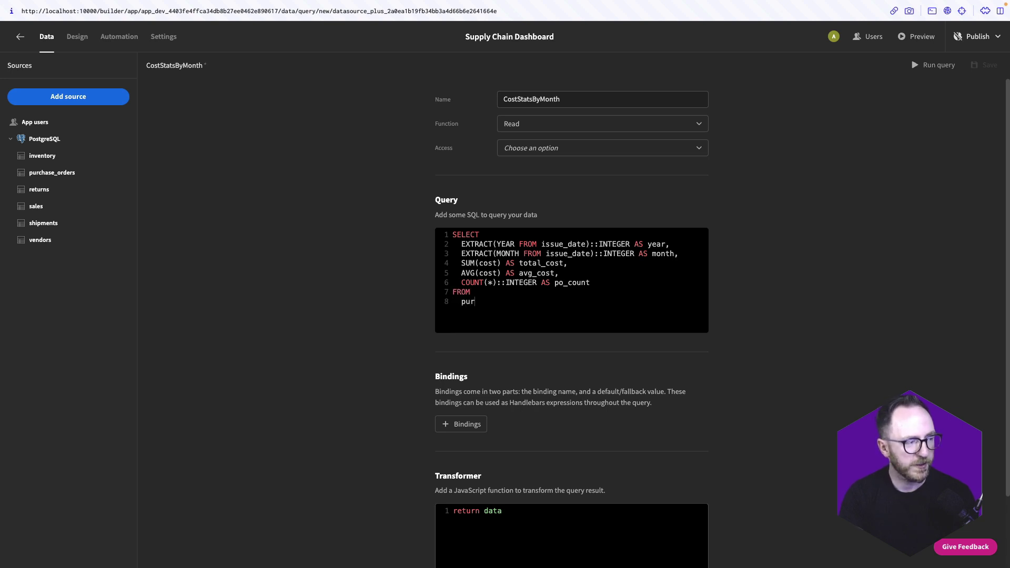
{"action": "type", "text": "chase_orders"}
{"action": "key", "text": "Return"}
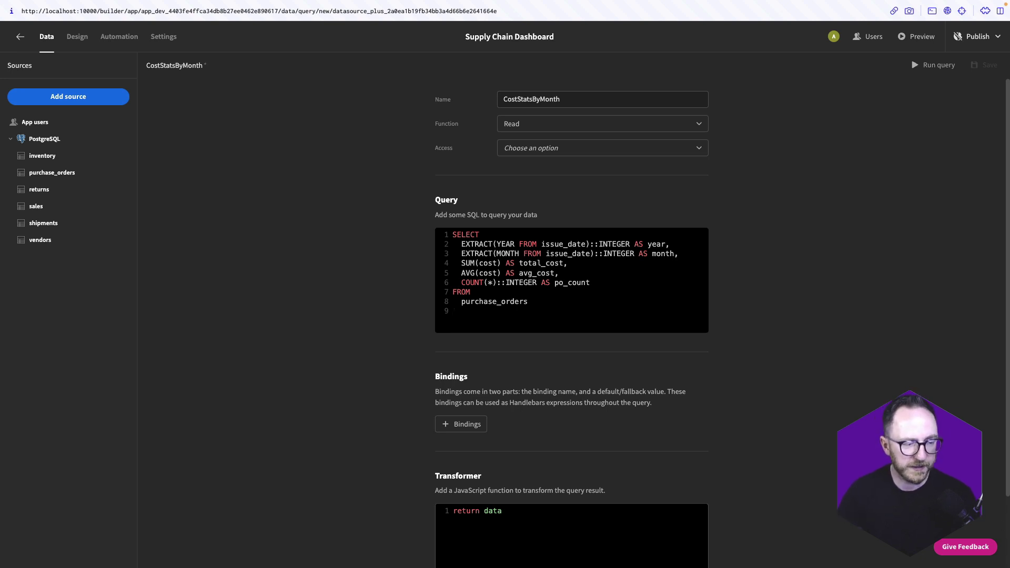
{"action": "type", "text": "GROUP BY"}
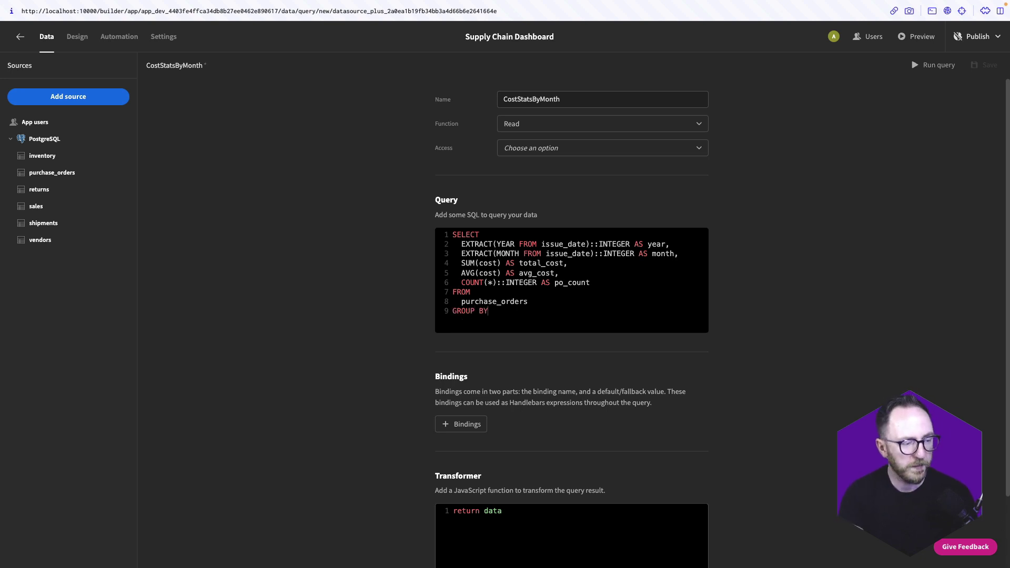
{"action": "type", "text": "   year, month"}
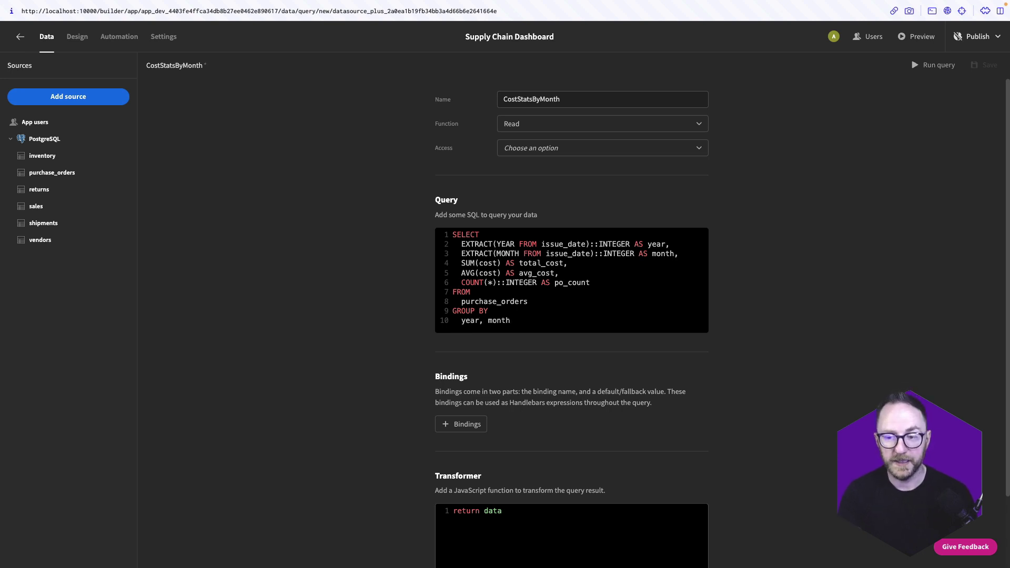
{"action": "key", "text": "Return"}
{"action": "type", "text": "ORDER BY"}
{"action": "key", "text": "Return"}
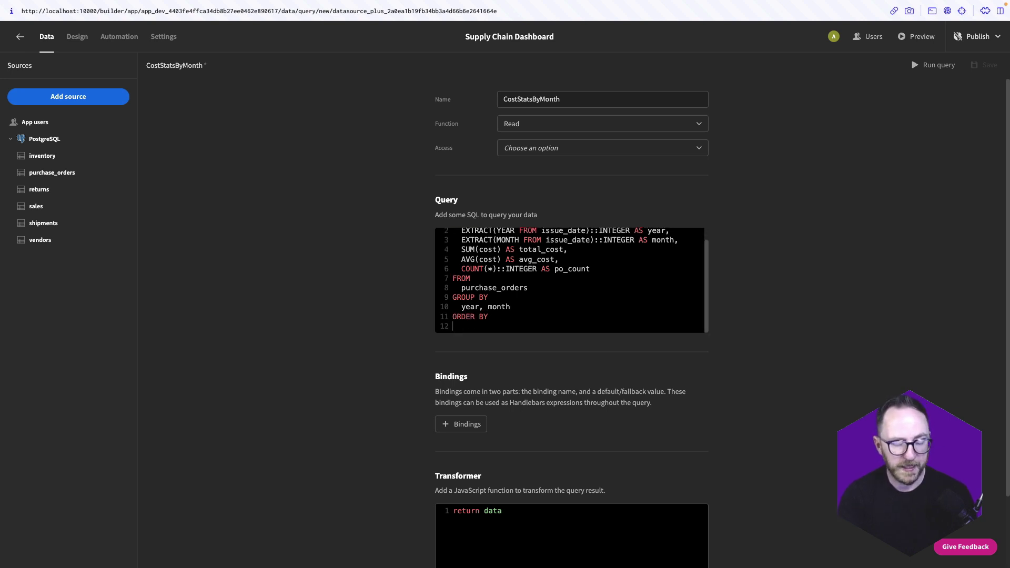
{"action": "type", "text": "year, month"}
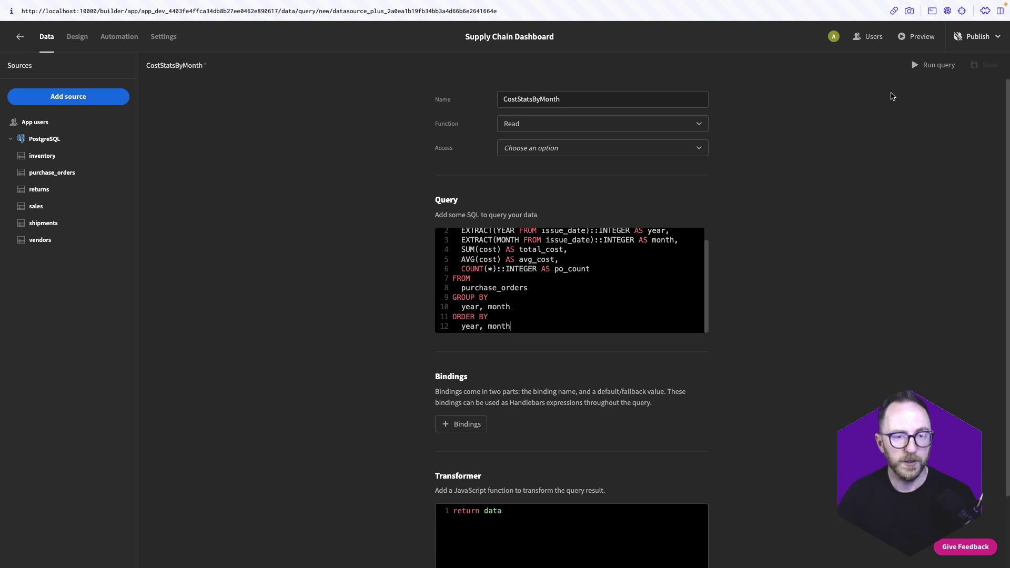
Step: Run CostStatsByMonth, review its schema and three 2023 monthly rows, save it, then return to Design
{"action": "left_click", "coordinate": [916, 65]}
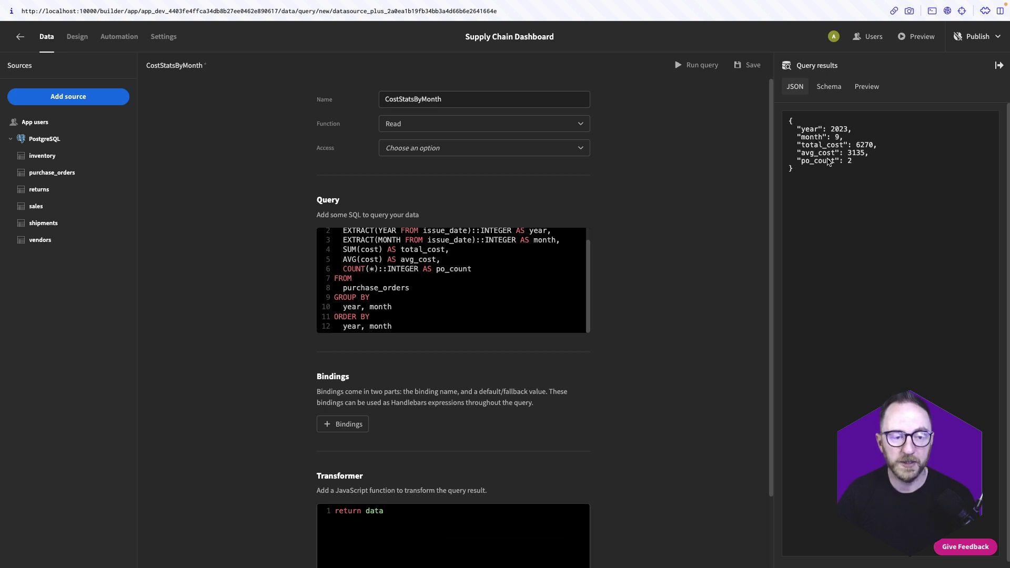
{"action": "left_click", "coordinate": [829, 86]}
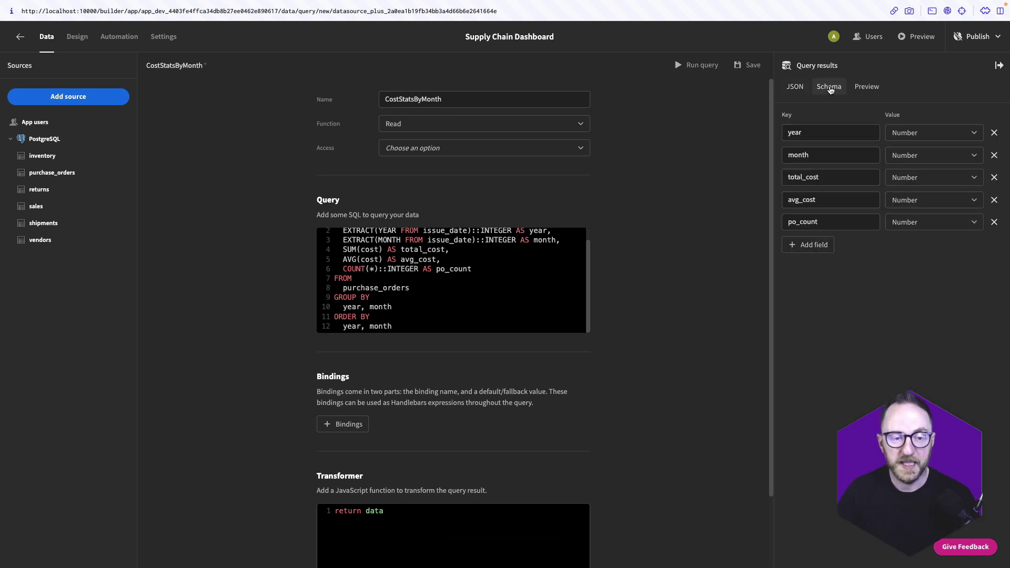
{"action": "left_click", "coordinate": [900, 138]}
{"action": "left_click", "coordinate": [894, 303]}
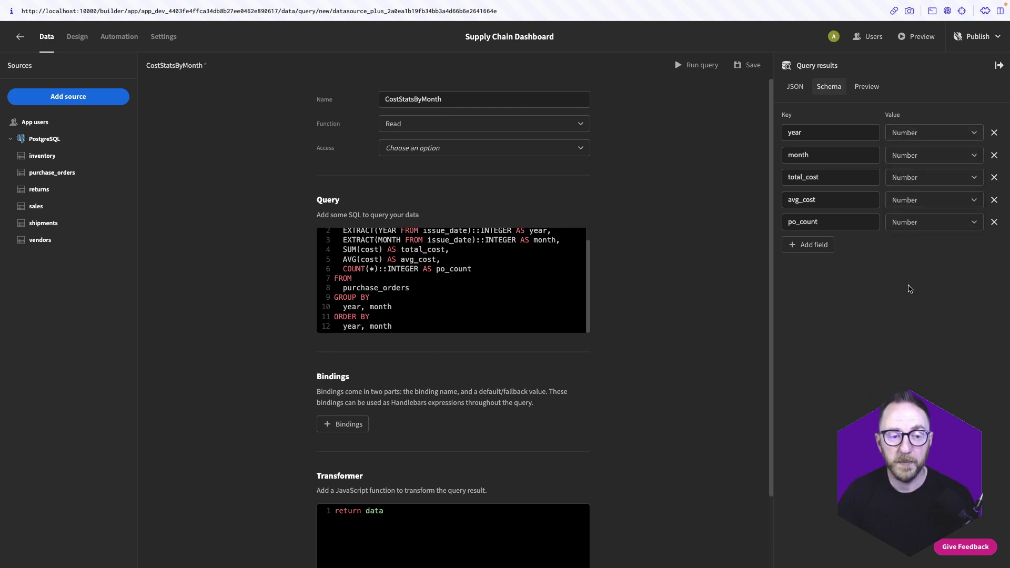
{"action": "left_click", "coordinate": [872, 91]}
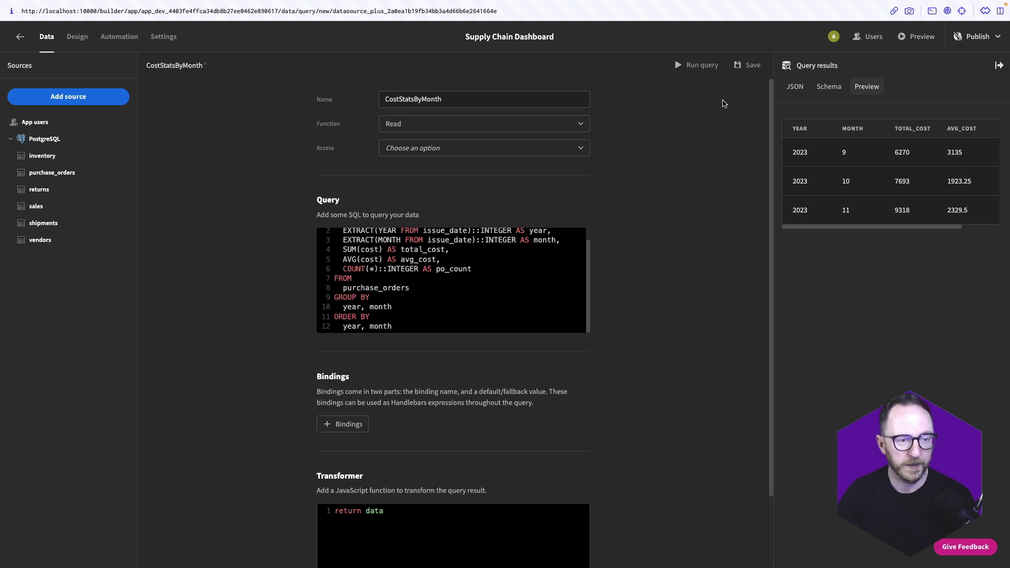
{"action": "left_click", "coordinate": [746, 65]}
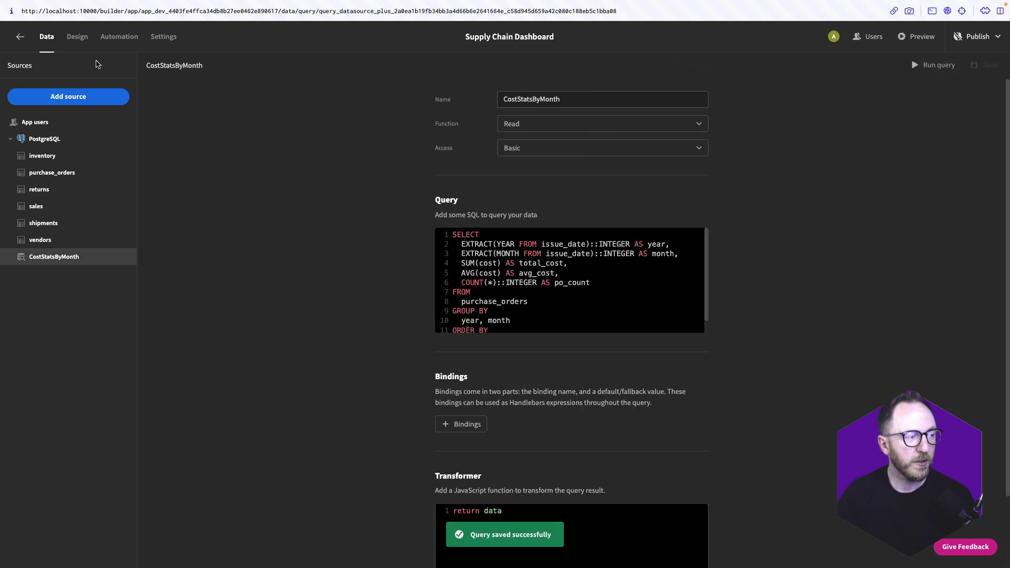
{"action": "left_click", "coordinate": [77, 37]}
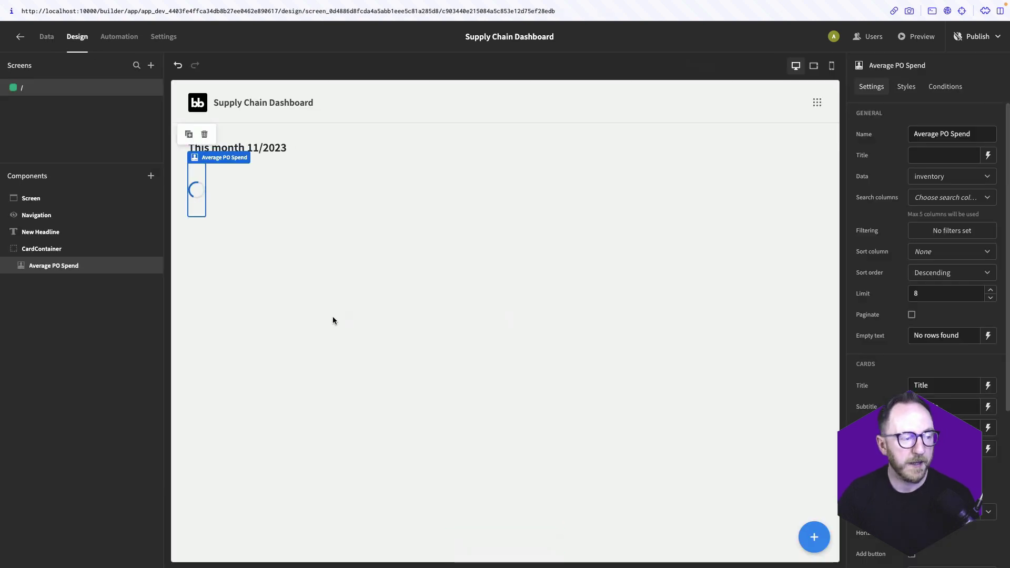
Step: Switch the Average PO Spend cards' data source to the CostStatsByMonth query
{"action": "left_click", "coordinate": [961, 179]}
{"action": "left_click", "coordinate": [960, 350]}
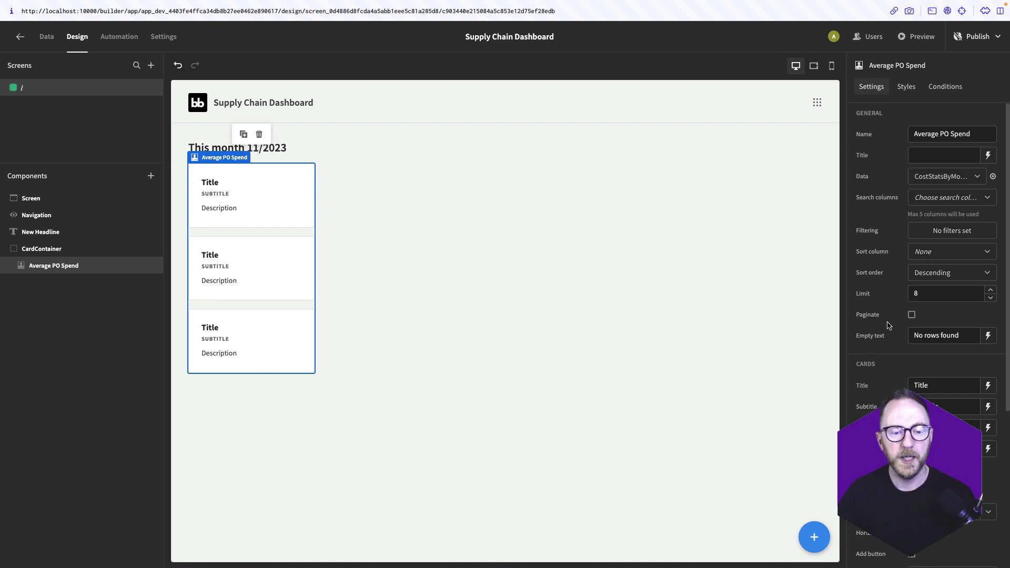
Step: Add a cards filter: year Equals binding {{ date now "YYYY" }}
{"action": "left_click", "coordinate": [933, 232]}
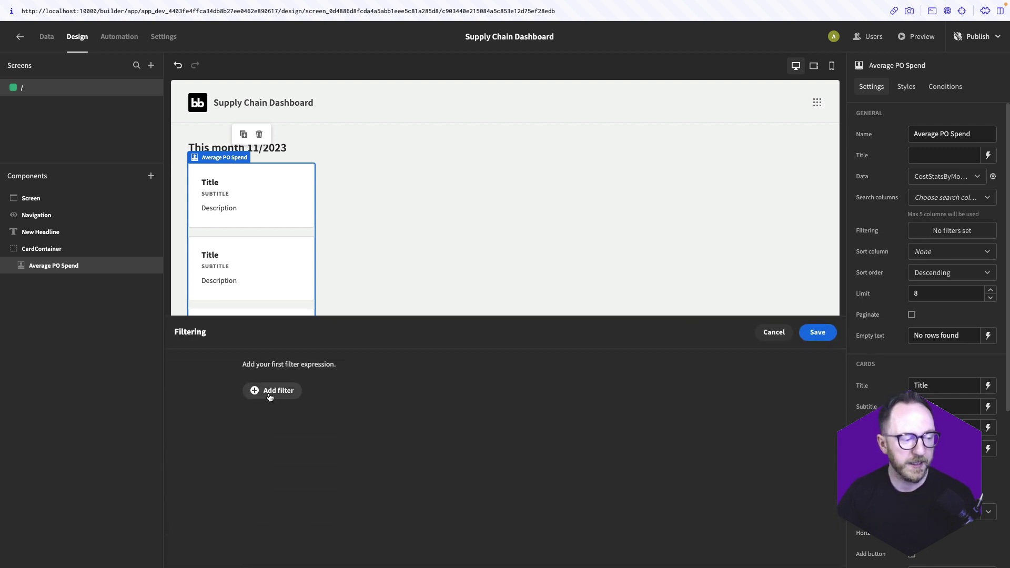
{"action": "left_click", "coordinate": [273, 392]}
{"action": "left_click", "coordinate": [288, 423]}
{"action": "left_click", "coordinate": [305, 460]}
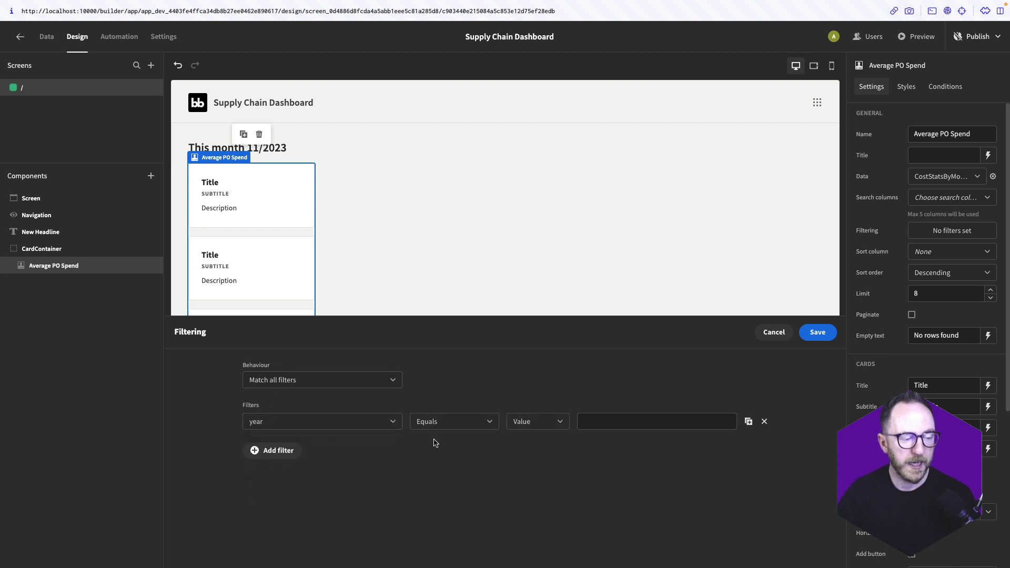
{"action": "left_click", "coordinate": [547, 422]}
{"action": "left_click", "coordinate": [526, 461]}
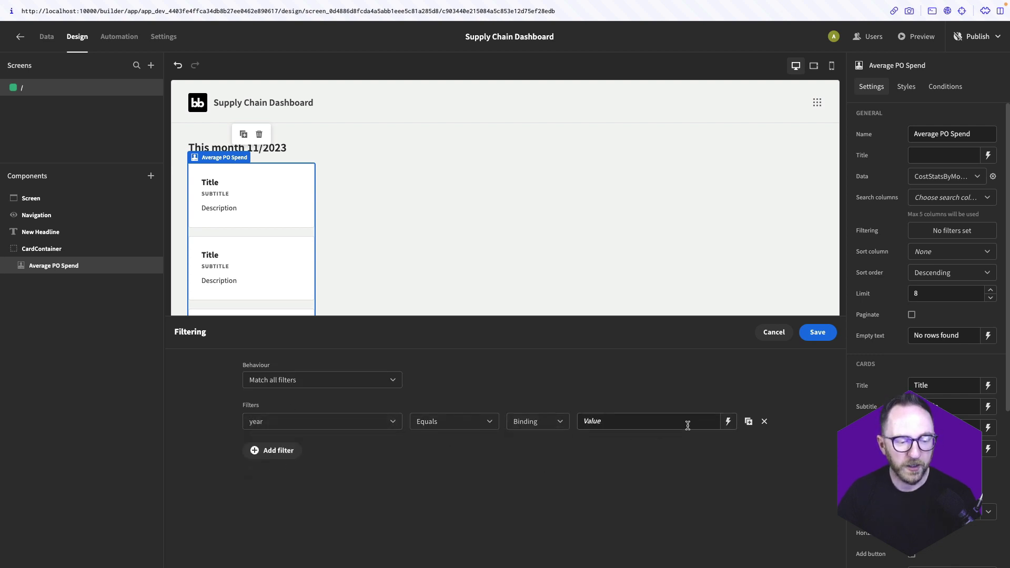
{"action": "left_click", "coordinate": [728, 421]}
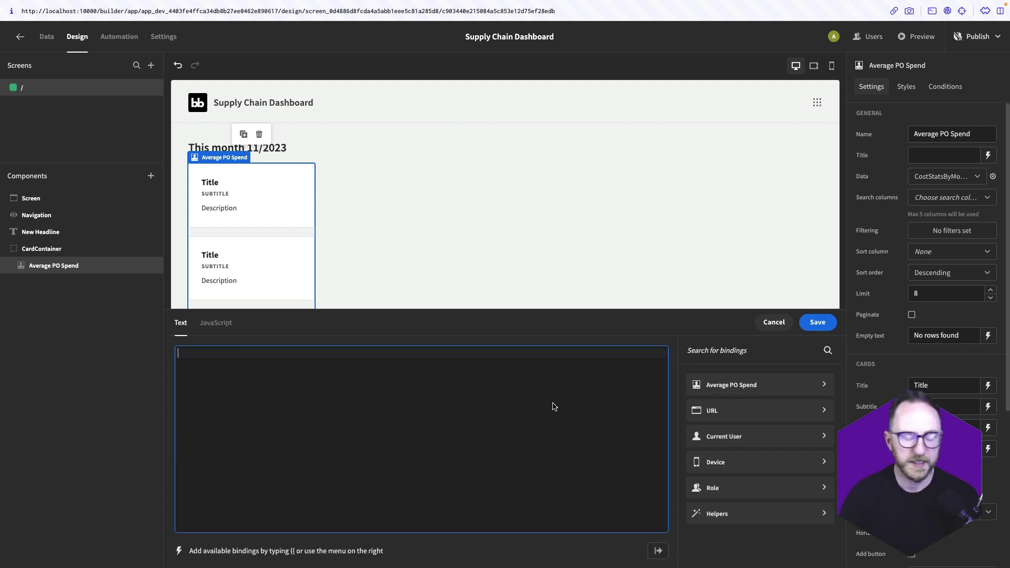
{"action": "type", "text": "{{ date "}
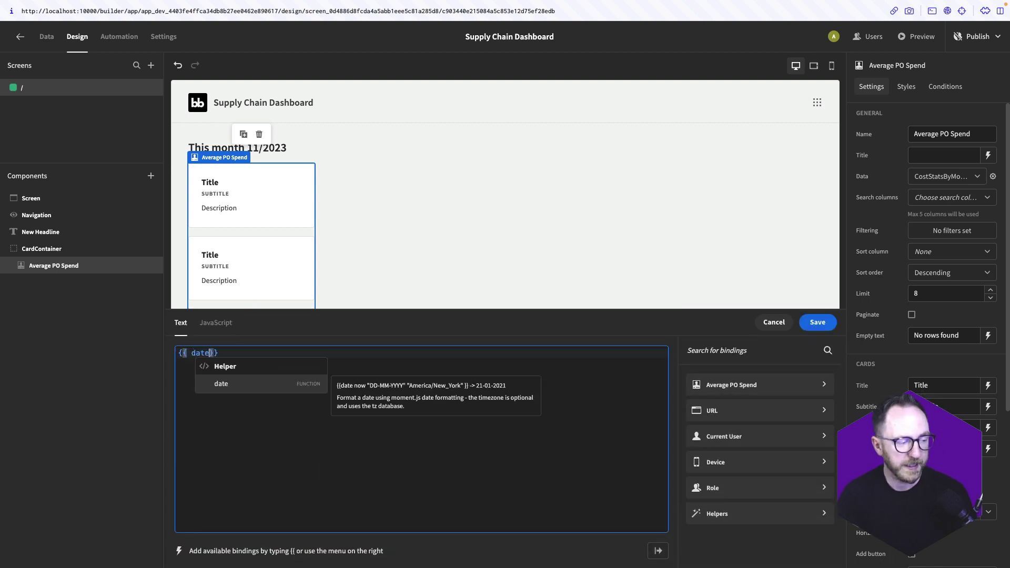
{"action": "type", "text": "now \""}
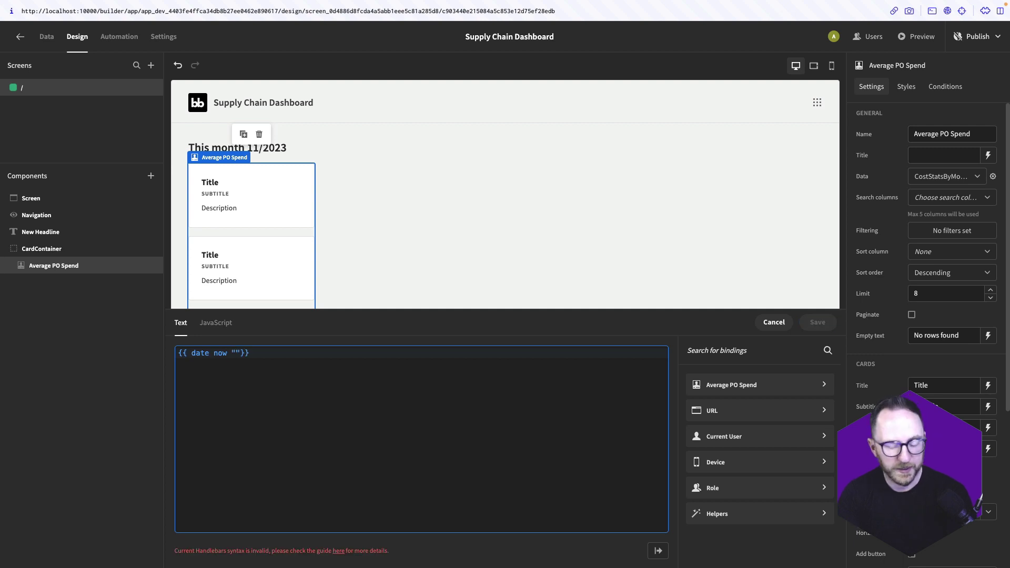
{"action": "type", "text": "YYYY"}
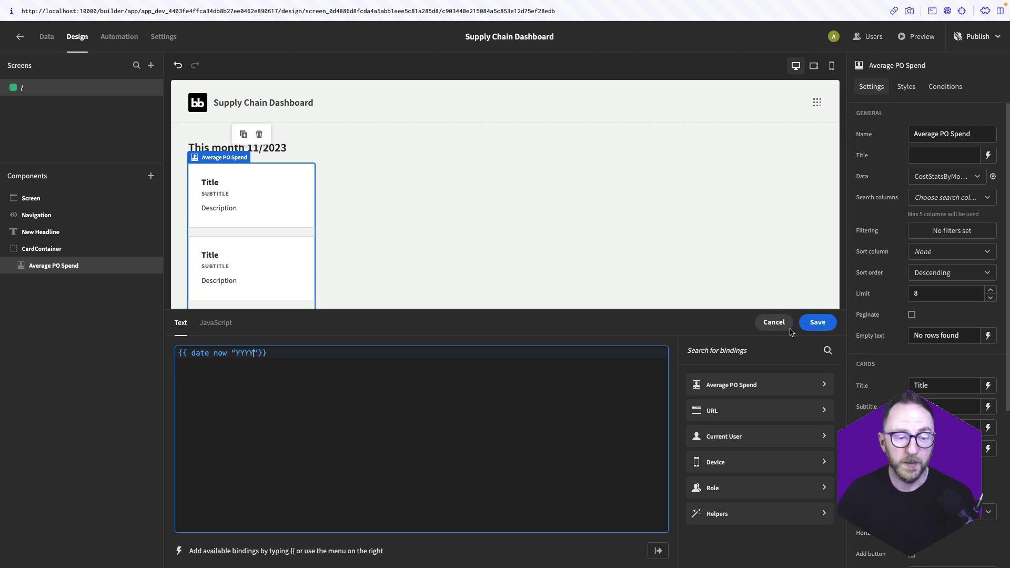
{"action": "left_click", "coordinate": [814, 323]}
Step: Add a second filter, month Equals binding {{ date now "MM" }}, and save both filters
{"action": "left_click", "coordinate": [281, 457]}
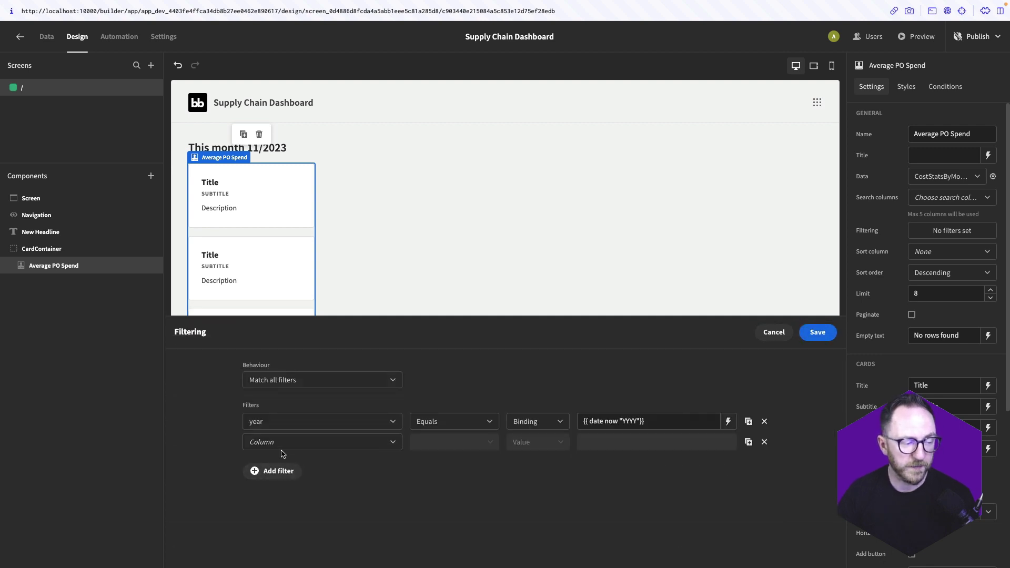
{"action": "left_click", "coordinate": [282, 443]}
{"action": "left_click", "coordinate": [282, 494]}
{"action": "left_click", "coordinate": [536, 442]}
{"action": "left_click", "coordinate": [524, 480]}
{"action": "type", "text": "{{ date now \"MM\" }}"}
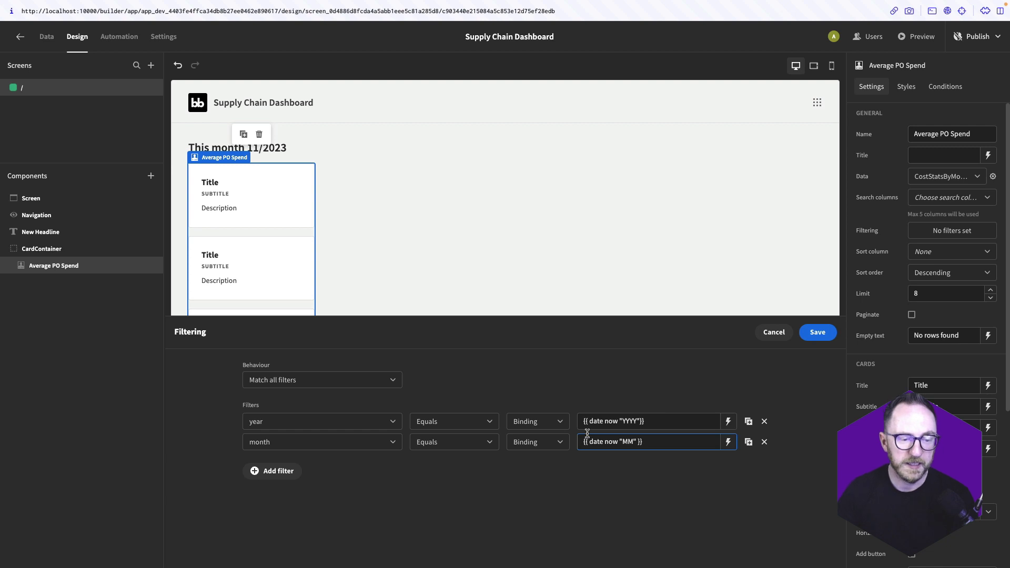
{"action": "left_click", "coordinate": [818, 332]}
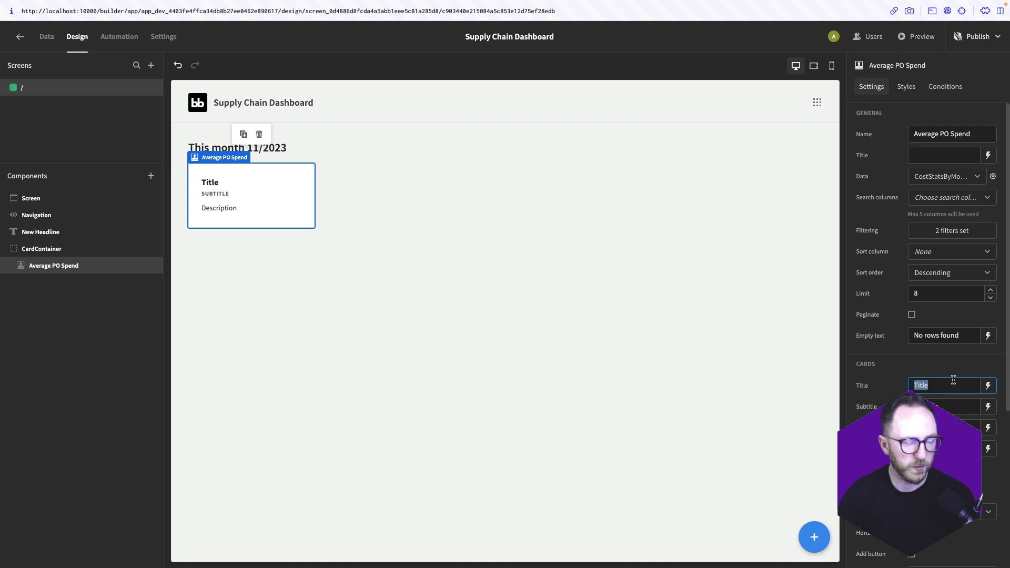
Step: Bind the card title to '$' plus avg_cost, subtitle Average Spend, and remove the description
{"action": "left_click", "coordinate": [989, 386]}
{"action": "key", "text": "ctrl+a"}
{"action": "type", "text": "$"}
{"action": "left_click", "coordinate": [747, 384]}
{"action": "left_click", "coordinate": [747, 399]}
{"action": "left_click", "coordinate": [818, 322]}
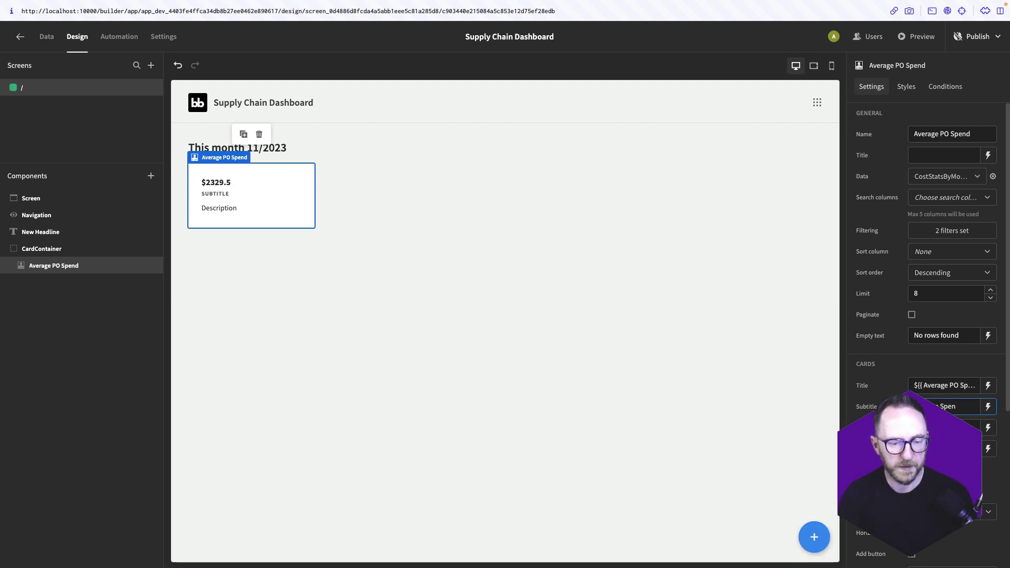
{"action": "left_click", "coordinate": [945, 428]}
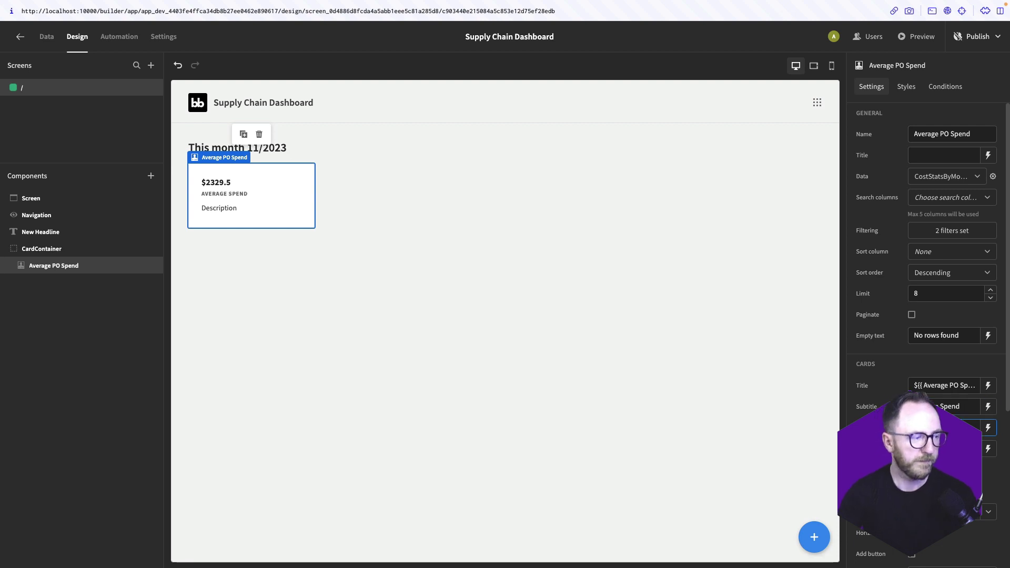
{"action": "left_click", "coordinate": [234, 193]}
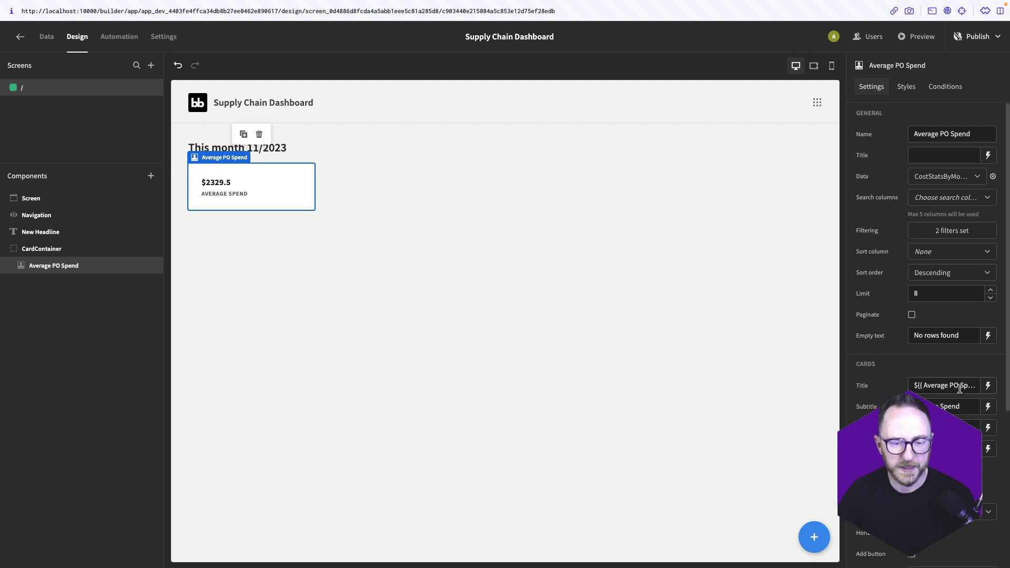
Step: Wrap the title's avg_cost in toFixed with 2 decimals and save the binding
{"action": "left_click", "coordinate": [987, 386]}
{"action": "left_click", "coordinate": [195, 352]}
{"action": "type", "text": "toFixeAverage PO Spend.CostStatsByMonth.avg_cost"}
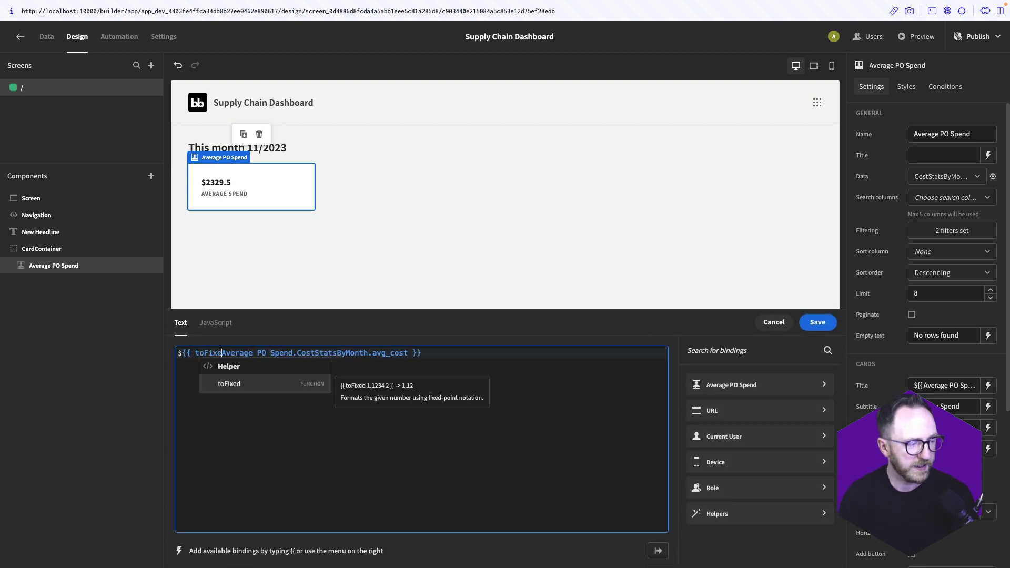
{"action": "type", "text": "d"}
{"action": "left_click", "coordinate": [424, 353]}
{"action": "type", "text": "2"}
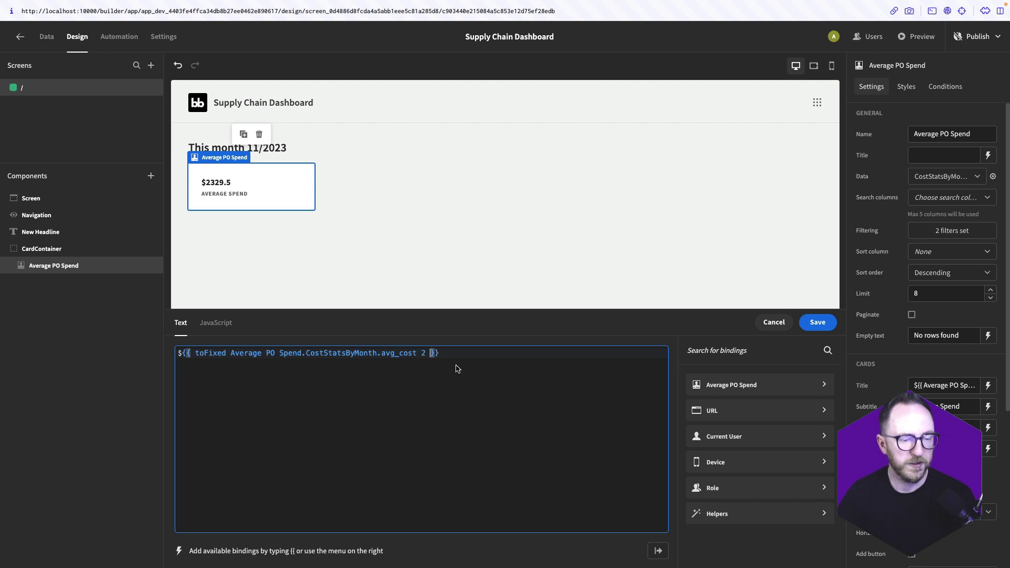
{"action": "left_click", "coordinate": [817, 323]}
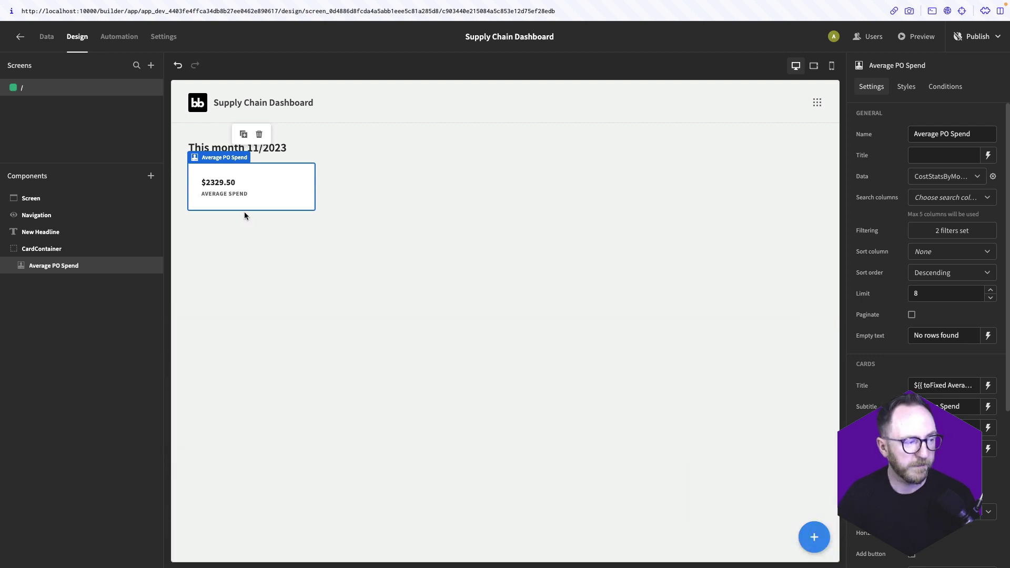
Step: Duplicate the Average PO Spend card twice in the component tree
{"action": "right_click", "coordinate": [83, 269]}
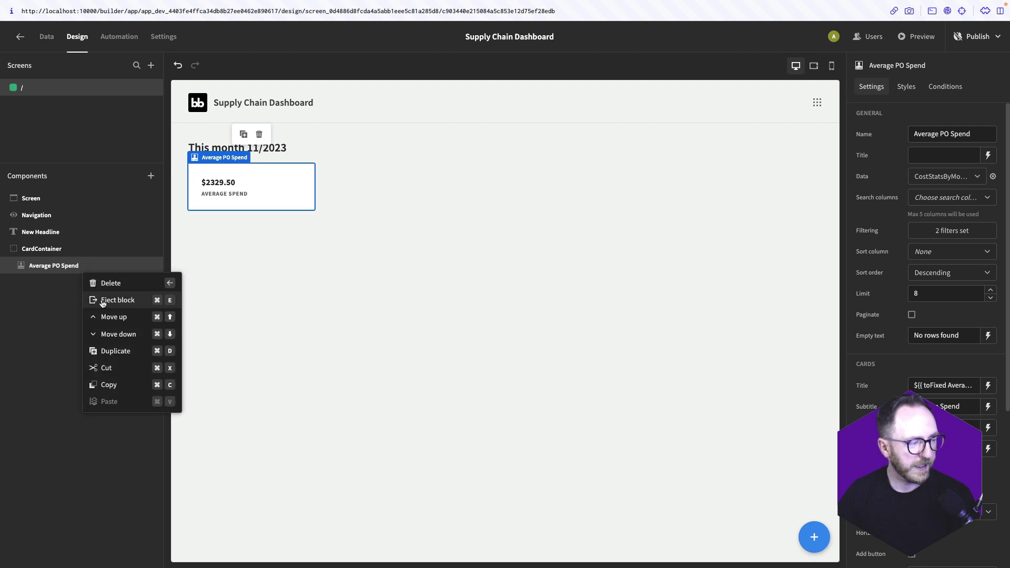
{"action": "left_click", "coordinate": [113, 351]}
{"action": "right_click", "coordinate": [95, 282]}
{"action": "left_click", "coordinate": [114, 368]}
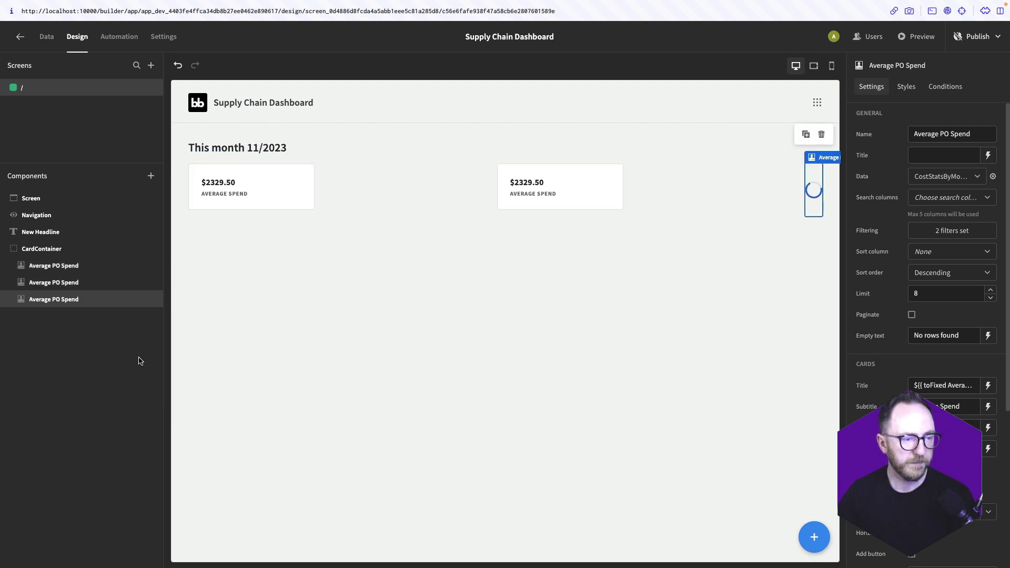
Step: Rebind the middle card's title from avg_cost to Total_cost
{"action": "left_click", "coordinate": [485, 203]}
{"action": "left_click", "coordinate": [987, 385]}
{"action": "left_click", "coordinate": [708, 384]}
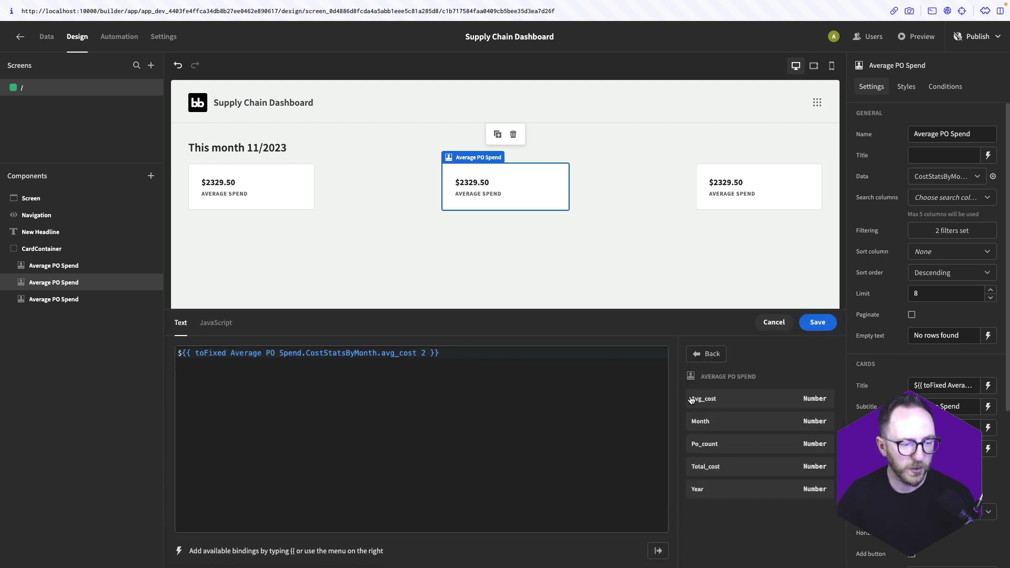
{"action": "left_click", "coordinate": [382, 363]}
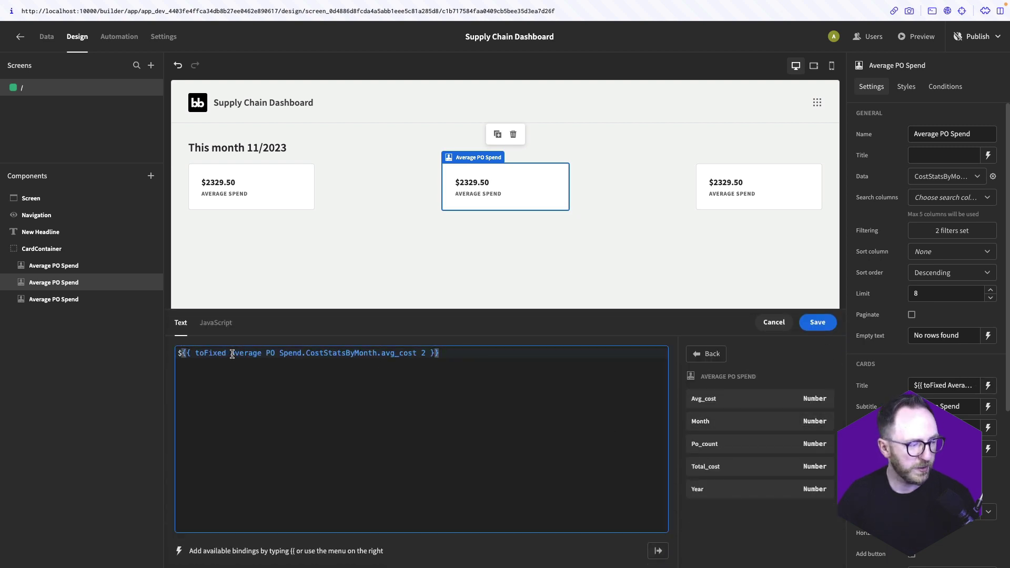
{"action": "left_click_drag", "start_coordinate": [229, 353], "coordinate": [417, 353]}
{"action": "key", "text": "BackSpace"}
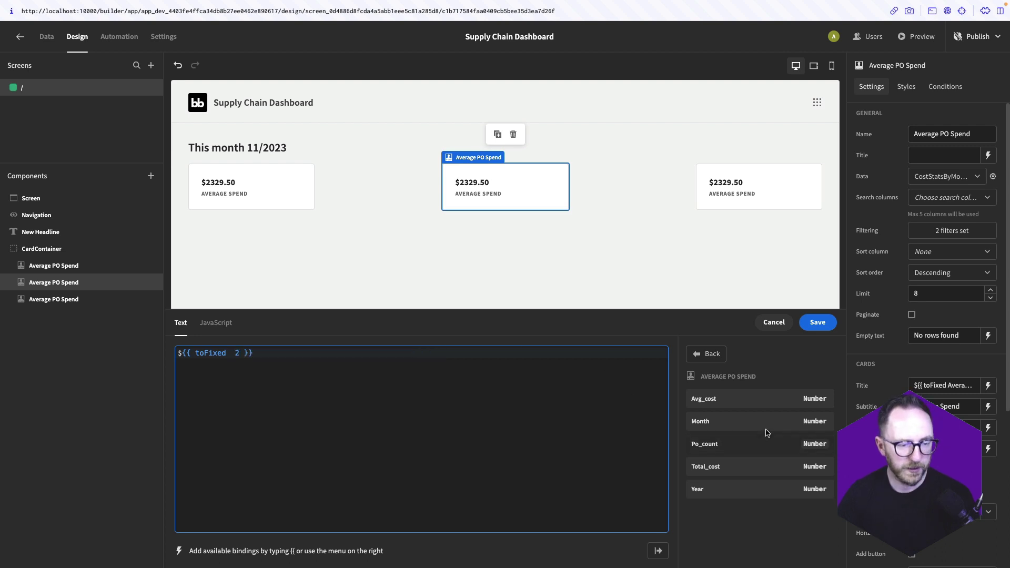
{"action": "left_click", "coordinate": [728, 468]}
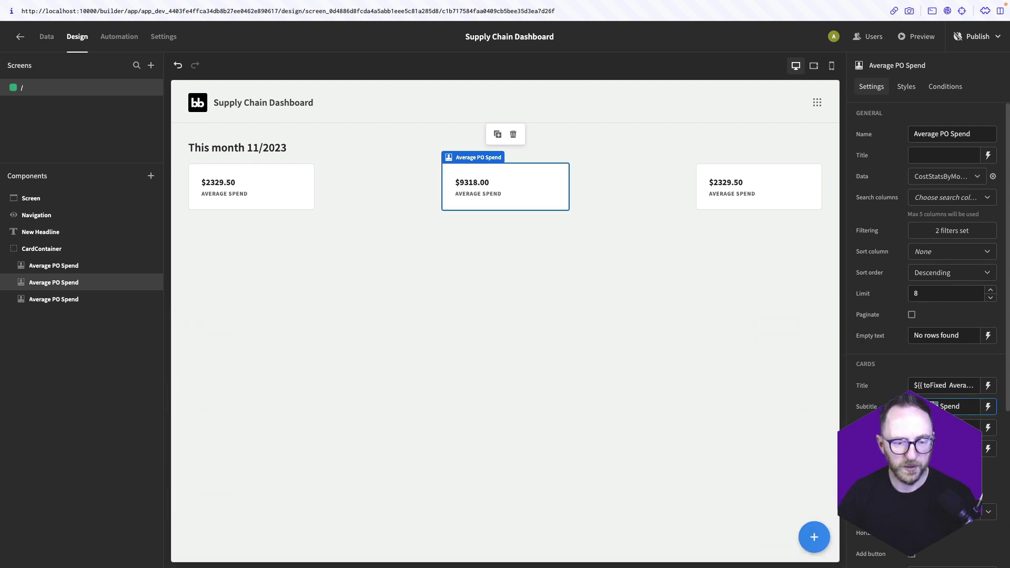
Step: Rebind the third card's title to Po_count with subtitle Number of Orders
{"action": "left_click", "coordinate": [729, 188]}
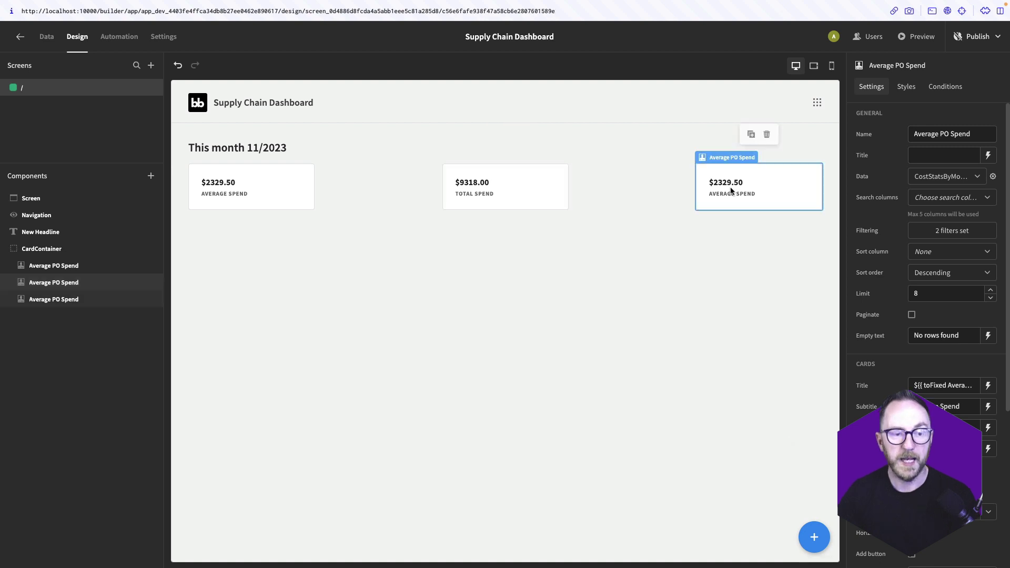
{"action": "left_click", "coordinate": [988, 389]}
{"action": "left_click", "coordinate": [521, 394]}
{"action": "key", "text": "ctrl+a"}
{"action": "key", "text": "BackSpace"}
{"action": "left_click", "coordinate": [758, 385]}
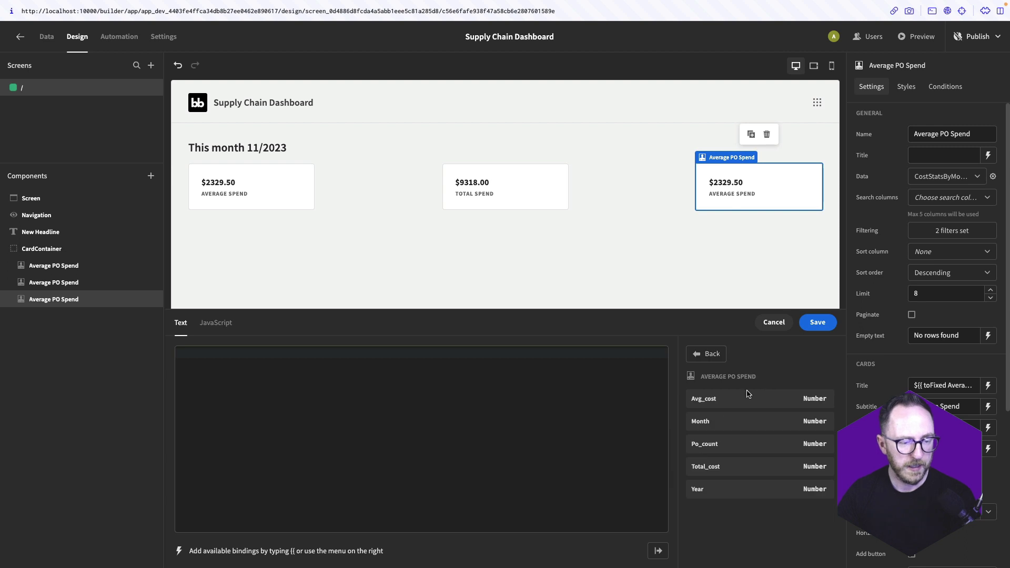
{"action": "left_click", "coordinate": [707, 444]}
{"action": "left_click", "coordinate": [818, 322]}
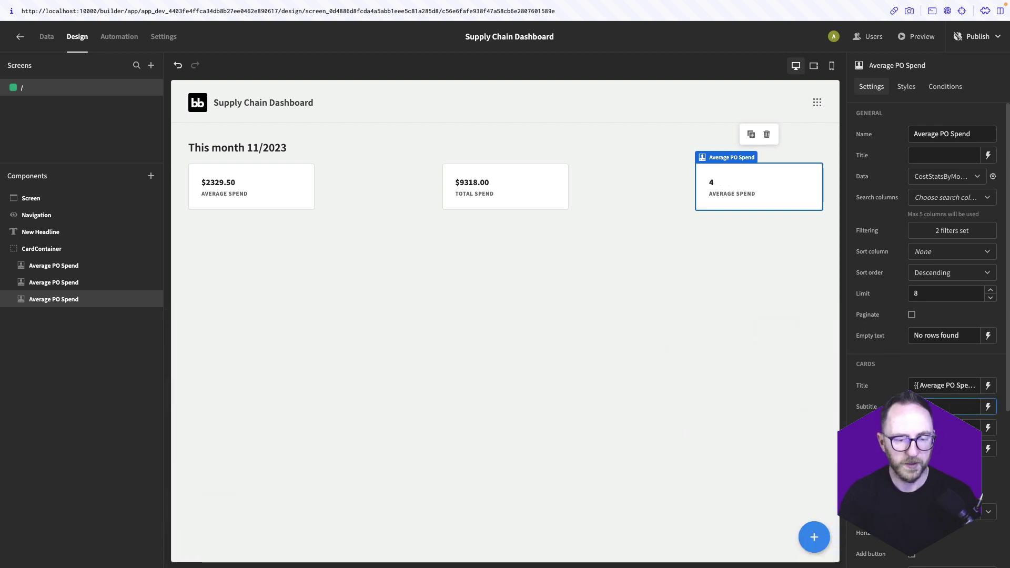
{"action": "type", "text": "Number of Orders"}
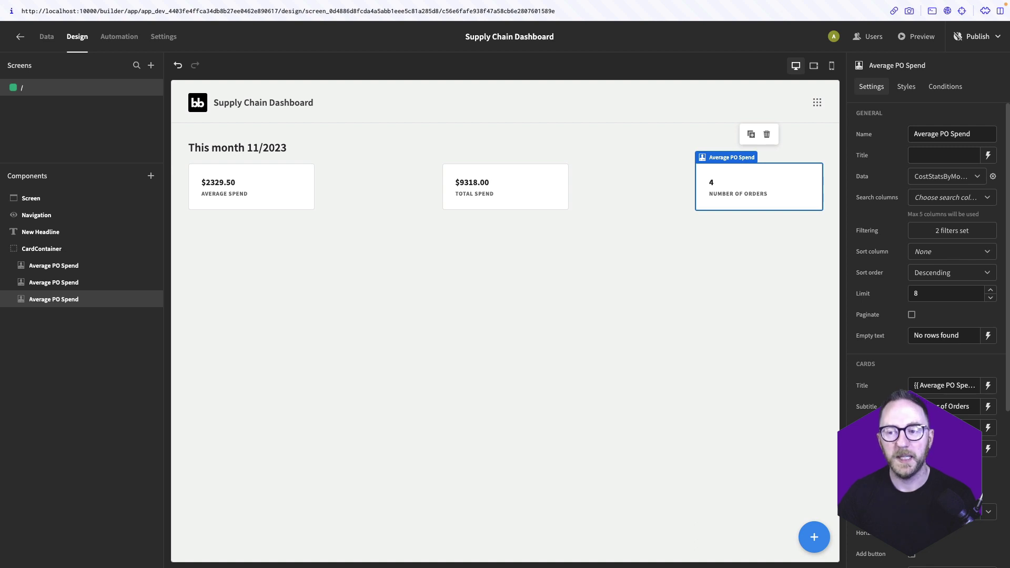
Step: In the Data tab, view the vendors table and scroll through its columns
{"action": "left_click", "coordinate": [46, 36]}
{"action": "left_click", "coordinate": [58, 240]}
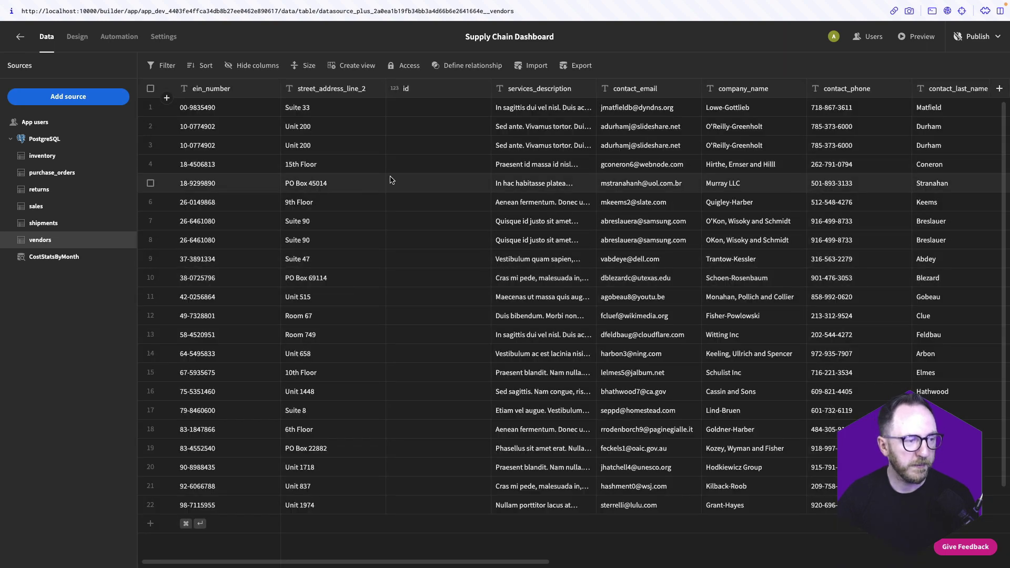
{"action": "scroll", "coordinate": [509, 168], "scroll_direction": "right", "scroll_amount": 3}
{"action": "scroll", "coordinate": [508, 168], "scroll_direction": "right", "scroll_amount": 10}
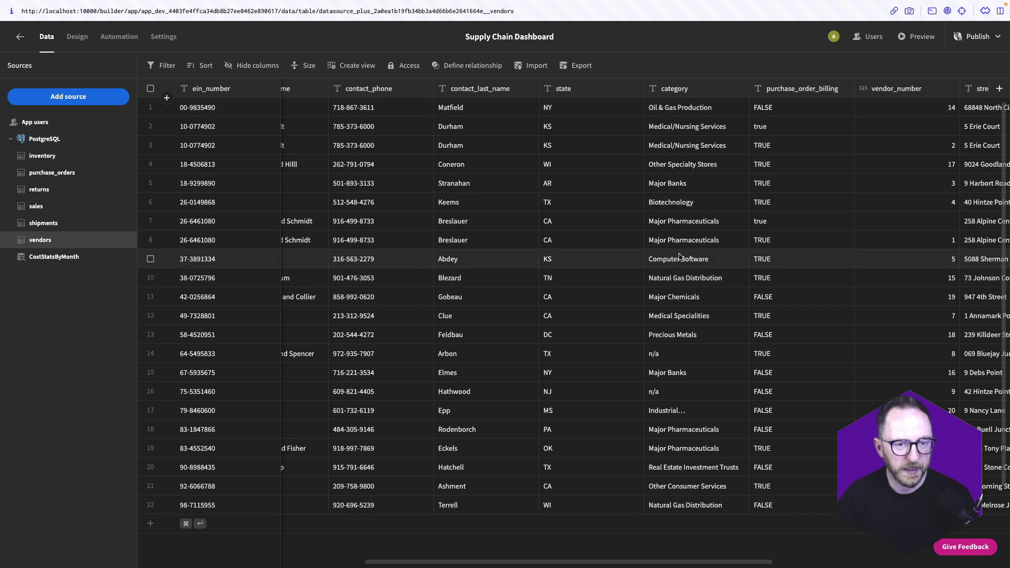
{"action": "scroll", "coordinate": [684, 257], "scroll_direction": "left", "scroll_amount": 12}
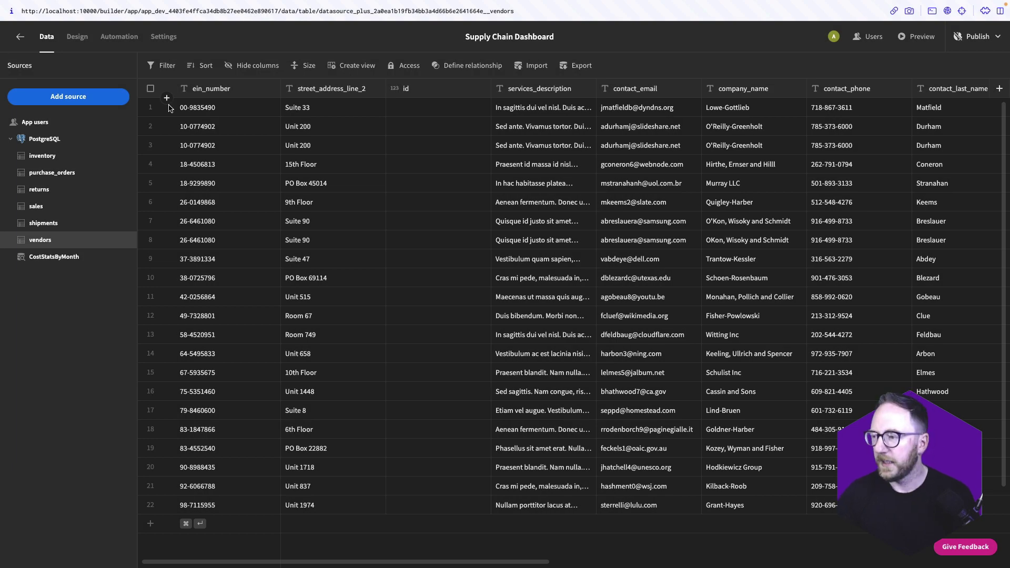
Step: Create a new PostgreSQL query named CostByCategory
{"action": "left_click", "coordinate": [44, 139]}
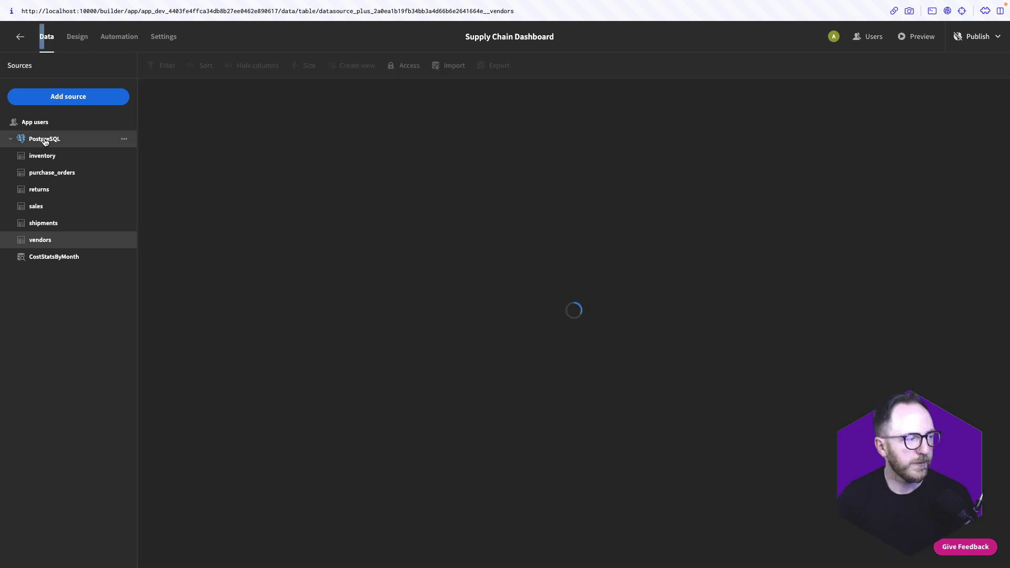
{"action": "left_click", "coordinate": [514, 187]}
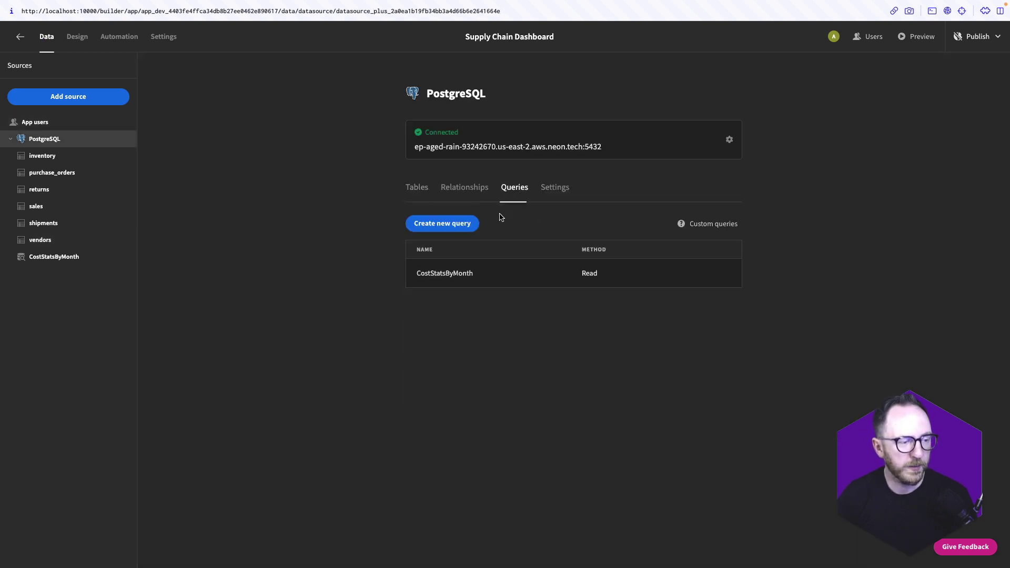
{"action": "left_click", "coordinate": [439, 224]}
{"action": "left_click", "coordinate": [546, 93]}
{"action": "key", "text": "ctrl+a"}
{"action": "type", "text": "Cost"}
{"action": "type", "text": "Byt"}
{"action": "type", "text": "ategory"}
{"action": "left_click", "coordinate": [600, 286]}
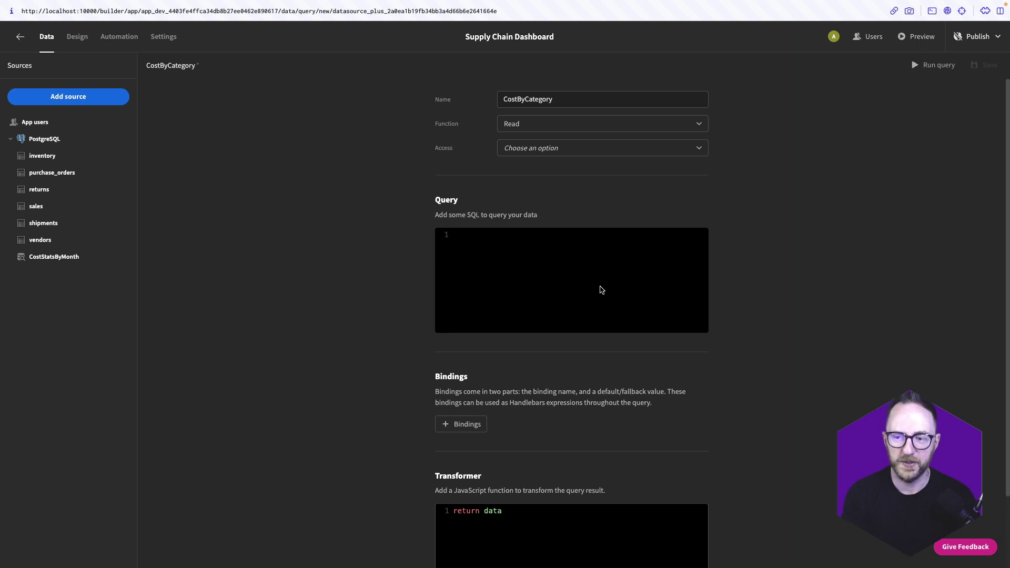
Step: Write the SELECT of v.category, year and month from po.issue_date, and SUM(po.cost) AS total_cost
{"action": "type", "text": "SELECT"}
{"action": "key", "text": "Return"}
{"action": "type", "text": "v.category,"}
{"action": "key", "text": "Return"}
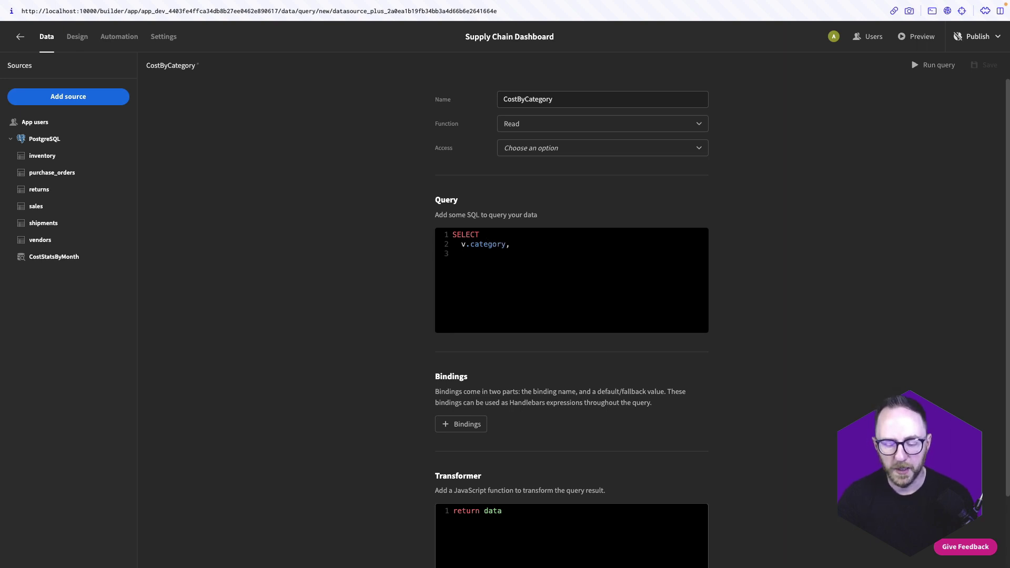
{"action": "type", "text": "EXTR"}
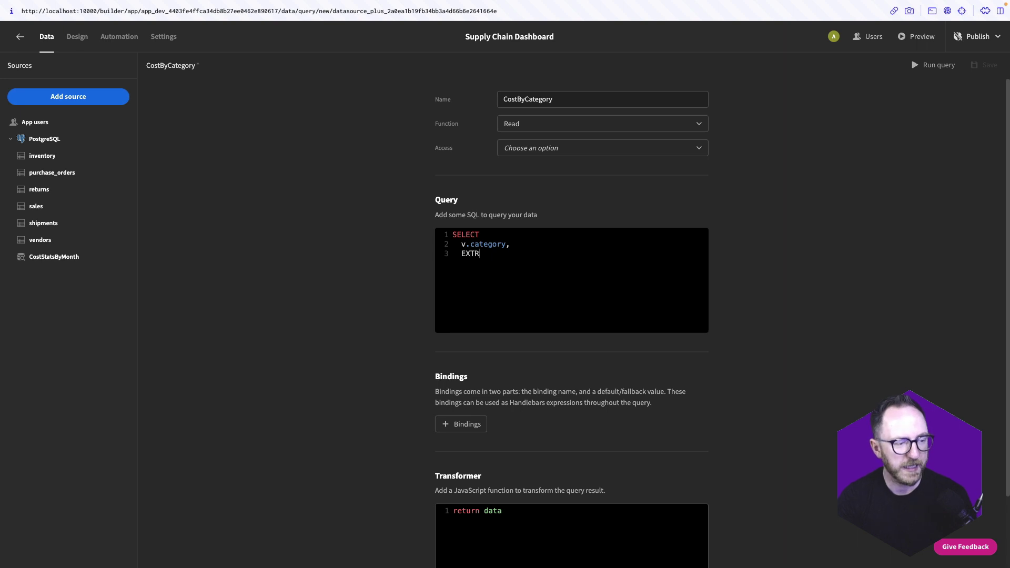
{"action": "type", "text": "ACT(YEAR FROM "}
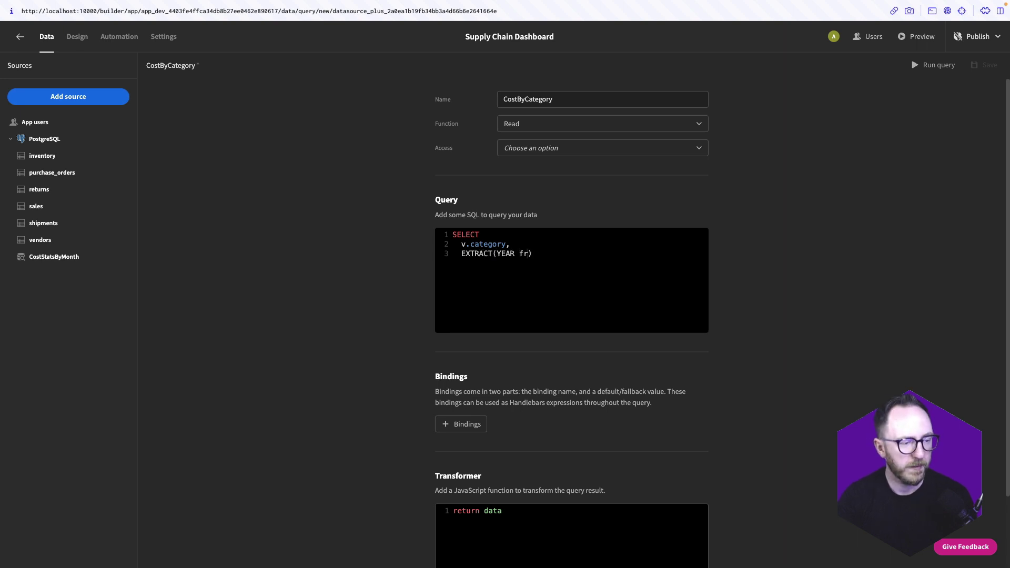
{"action": "type", "text": "po.issue_date)"}
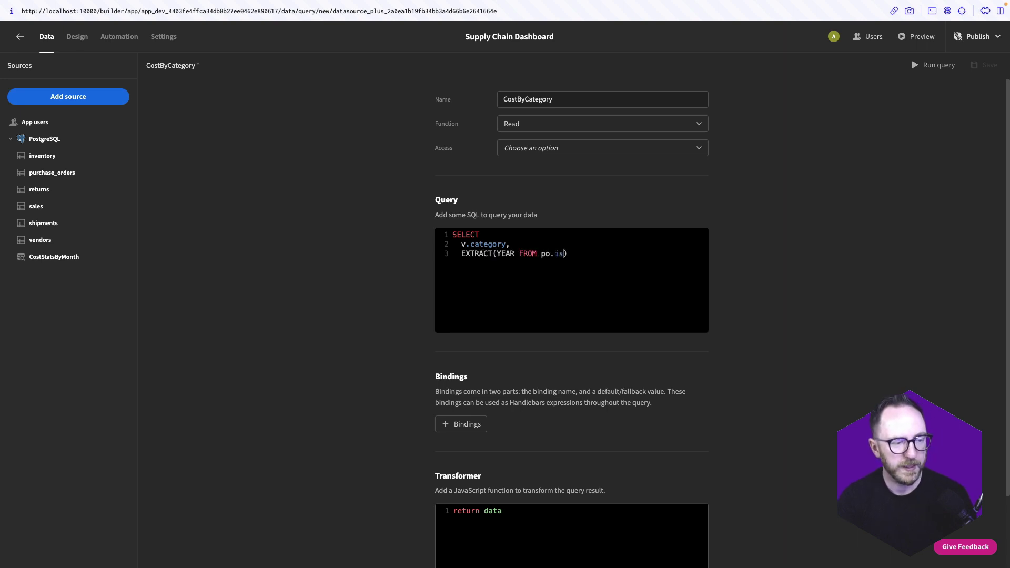
{"action": "type", "text": "::INTEGER AS year,"}
{"action": "key", "text": "Return"}
{"action": "type", "text": "EXTRACT(MONTH "}
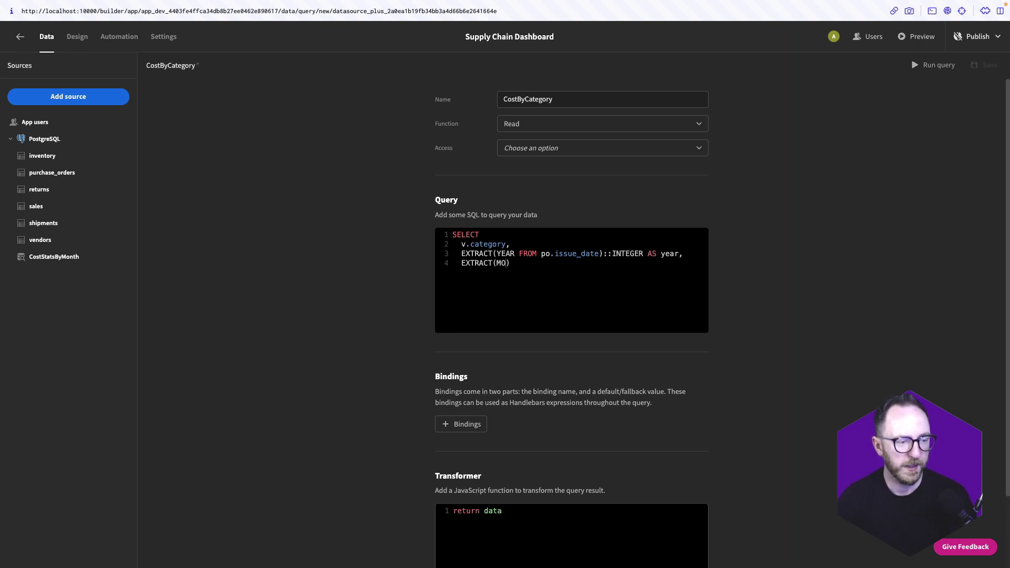
{"action": "type", "text": "FROM"}
{"action": "key", "text": "BackSpace"}
{"action": "key", "text": "BackSpace"}
{"action": "key", "text": "BackSpace"}
{"action": "type", "text": "ROM po.issue_"}
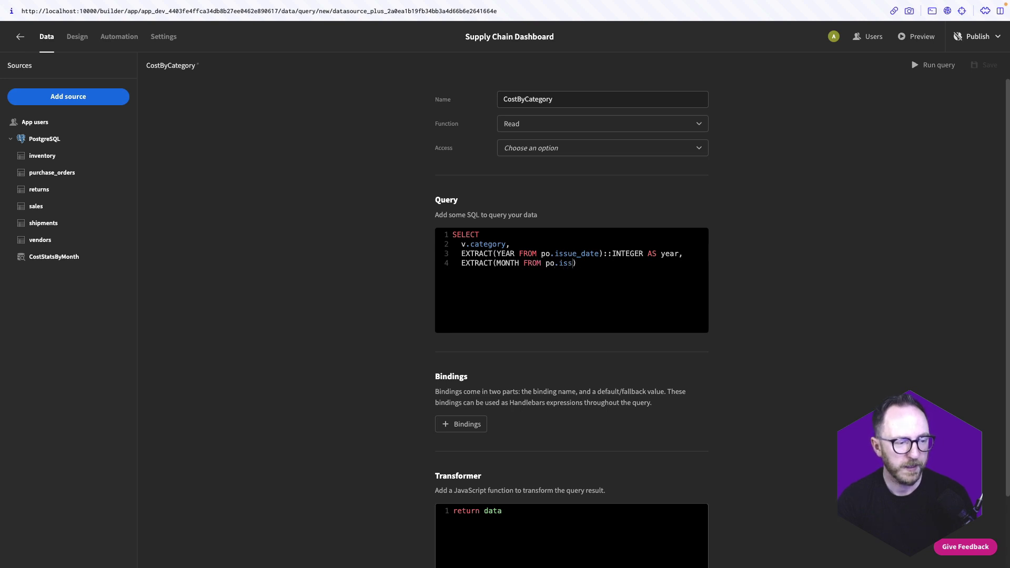
{"action": "type", "text": "date)::INTEGER"}
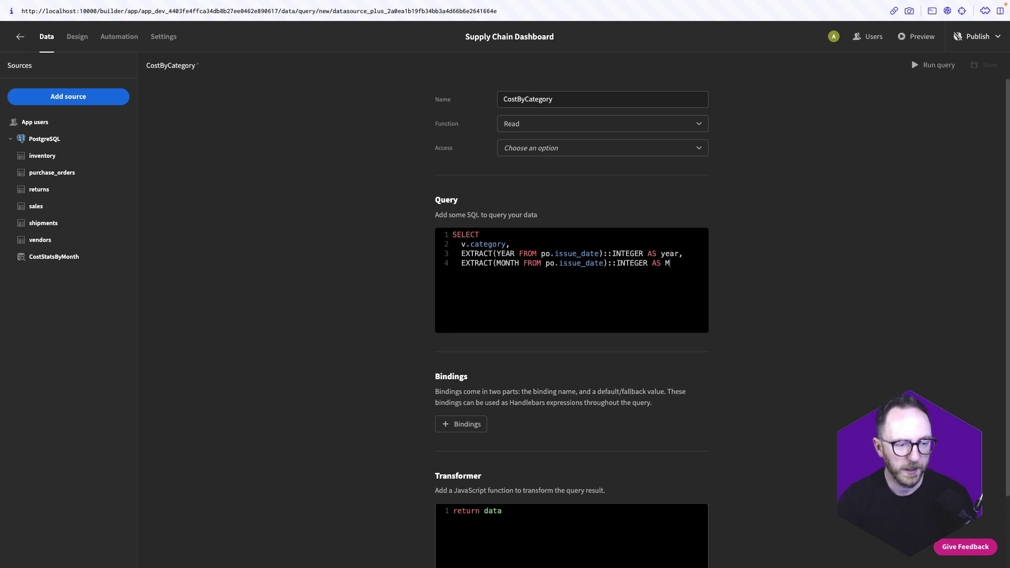
{"action": "type", "text": " AS month,"}
{"action": "key", "text": "Return"}
{"action": "type", "text": "SUM(po.cost)"}
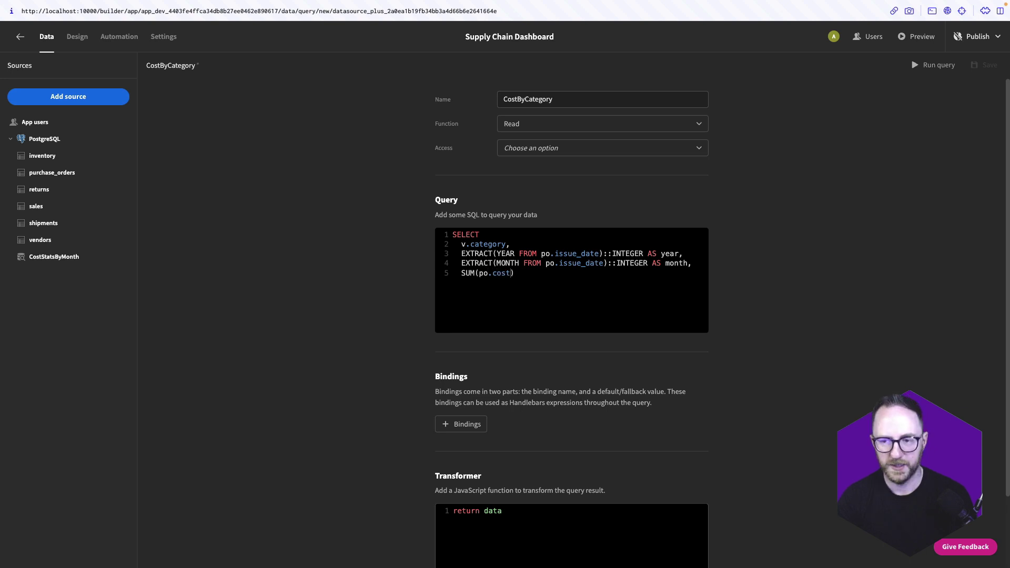
{"action": "type", "text": " AS"}
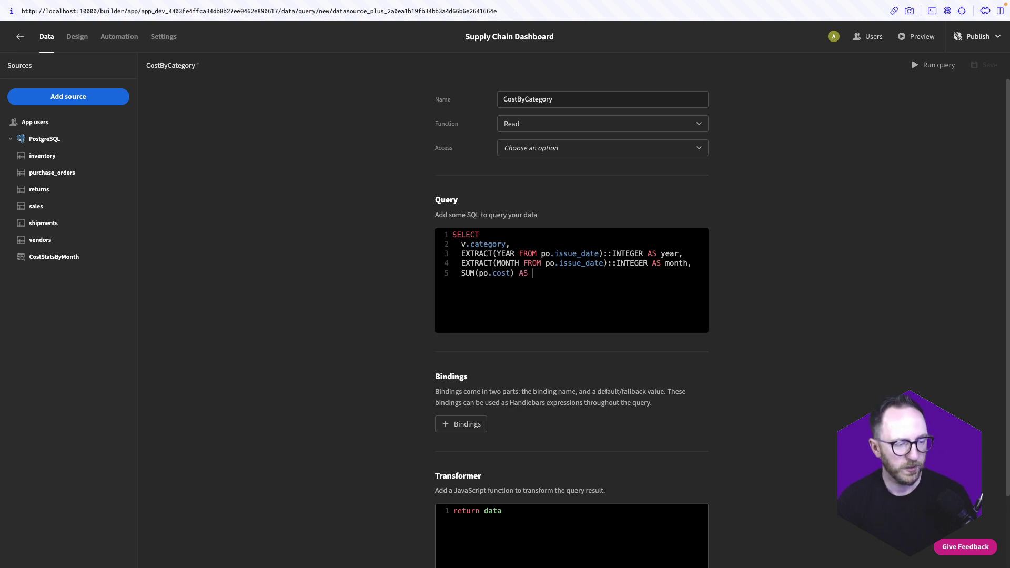
{"action": "type", "text": " total_cost"}
Step: Add FROM purchase_orders po, joining shipments on po_number and then vendors
{"action": "key", "text": "Return"}
{"action": "type", "text": "FROM "}
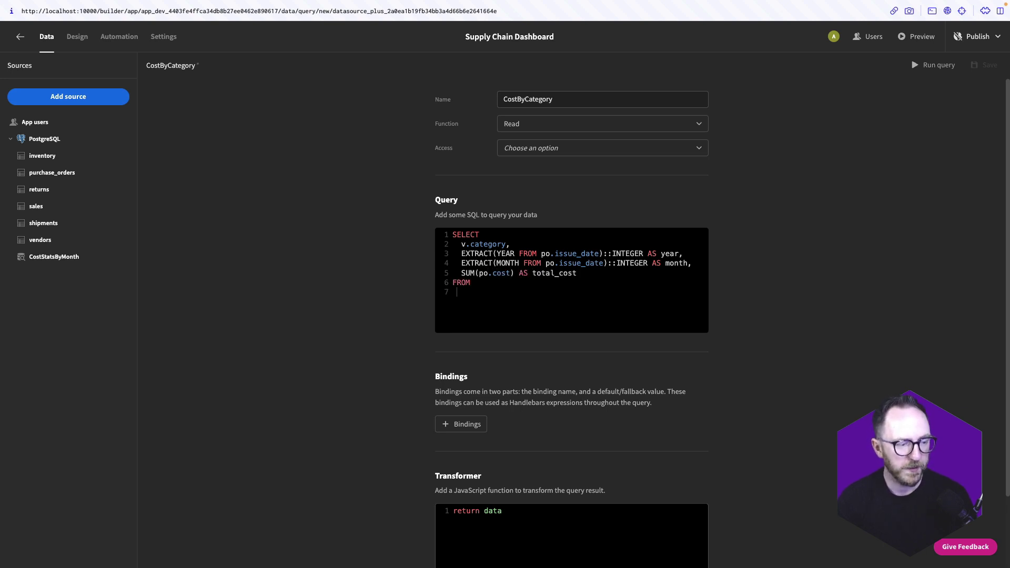
{"action": "type", "text": "  purchase_orders po "}
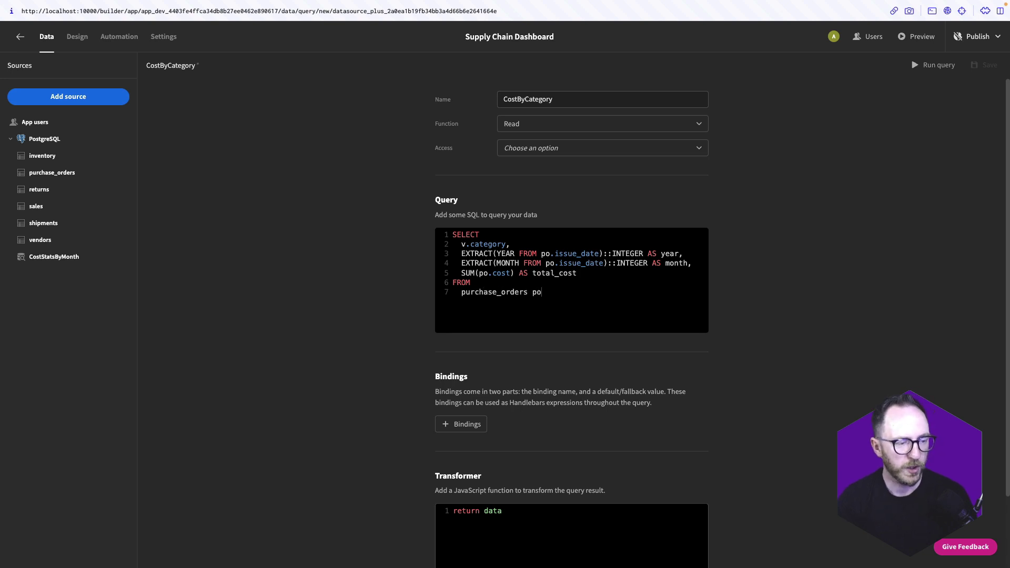
{"action": "type", "text": "JOIN"}
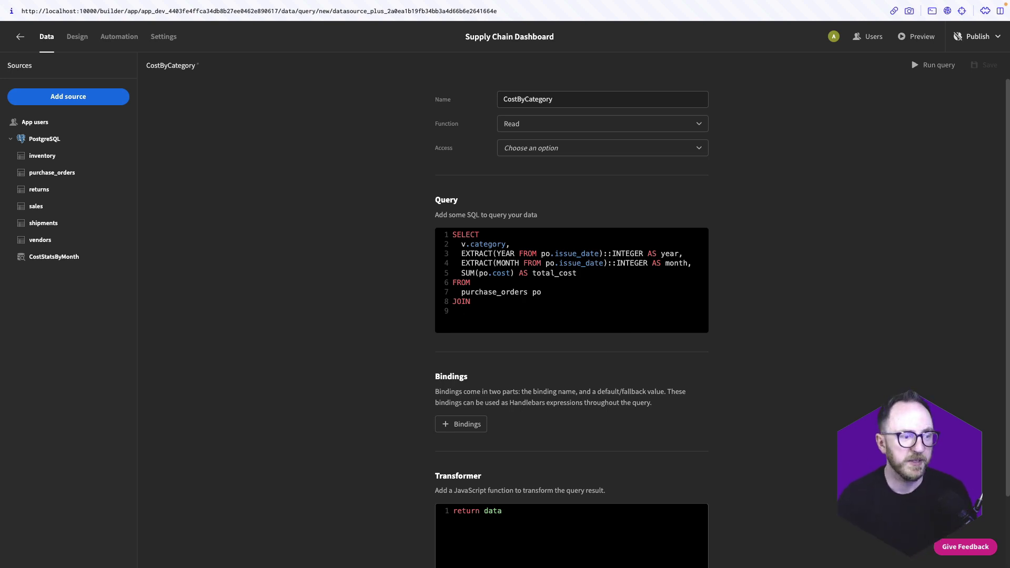
{"action": "type", "text": "shipments s ON po."}
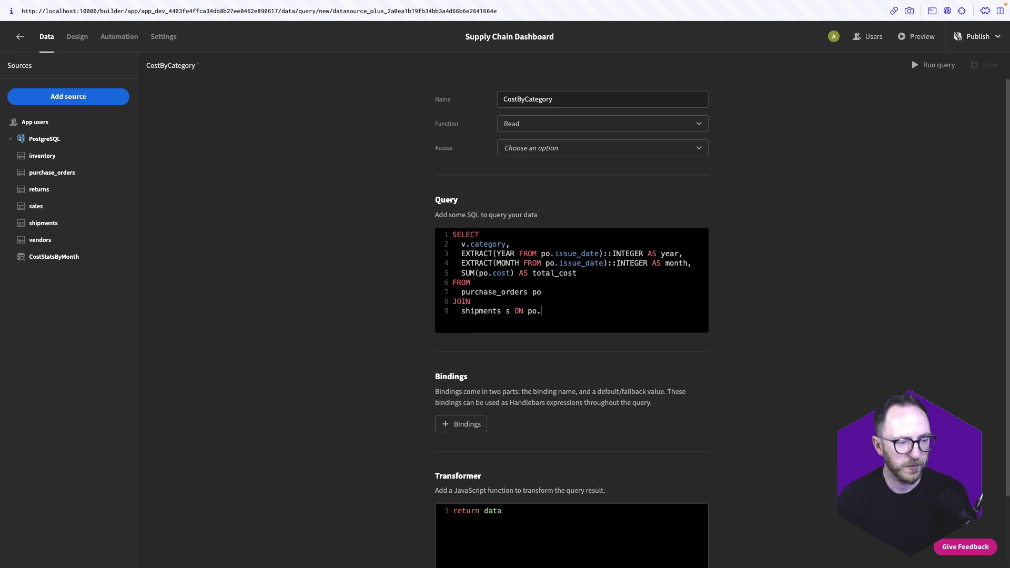
{"action": "type", "text": "po_number = s.p"}
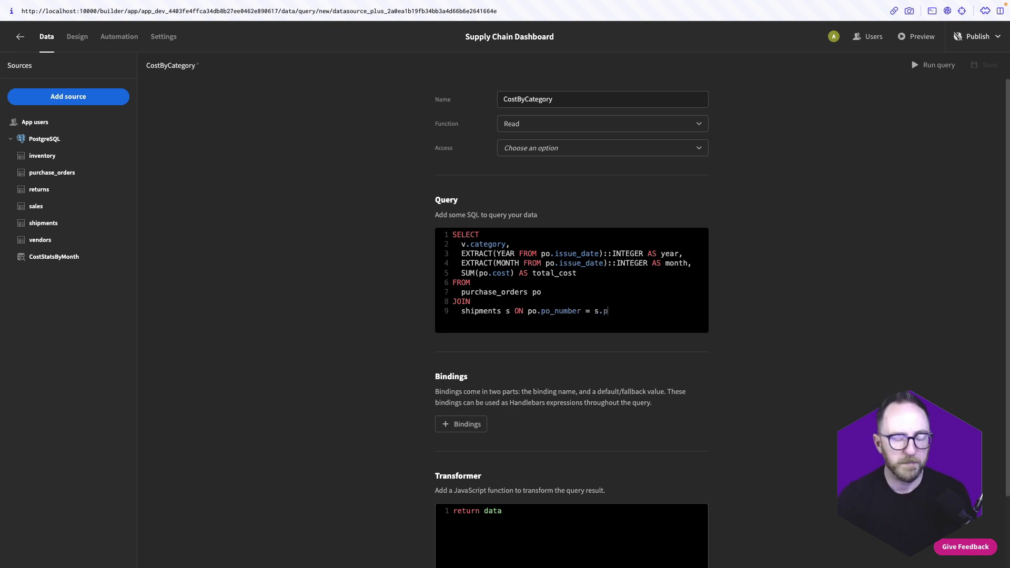
{"action": "type", "text": "urchase_"}
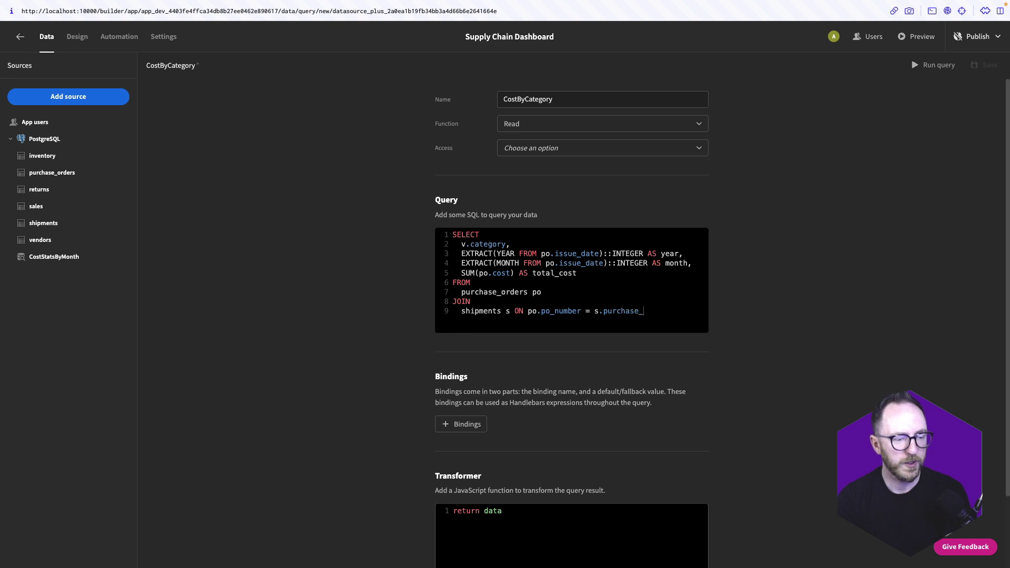
{"action": "type", "text": "order_id"}
{"action": "key", "text": "Return"}
{"action": "type", "text": "JOIN"}
{"action": "key", "text": "Return"}
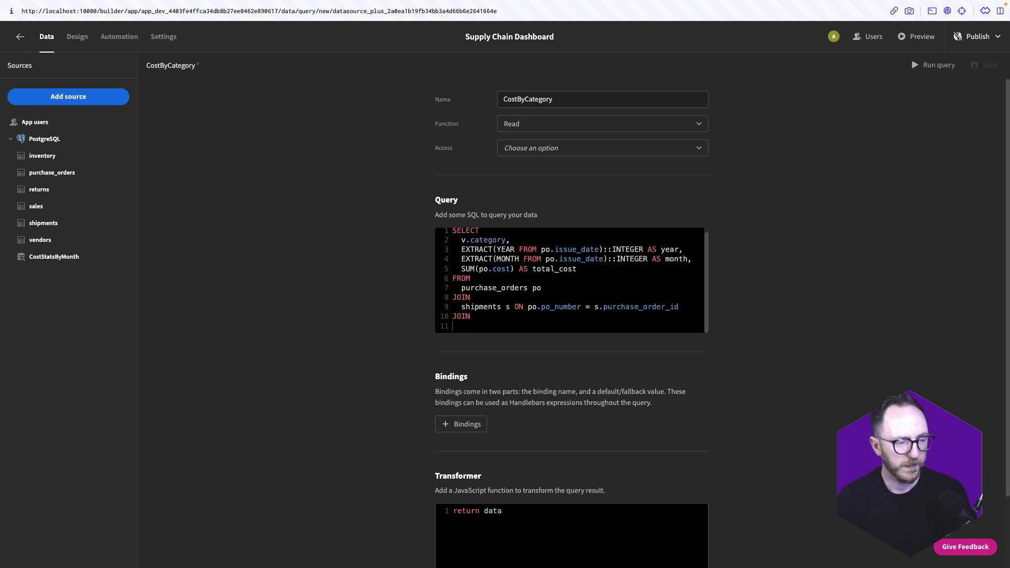
{"action": "type", "text": "vend"}
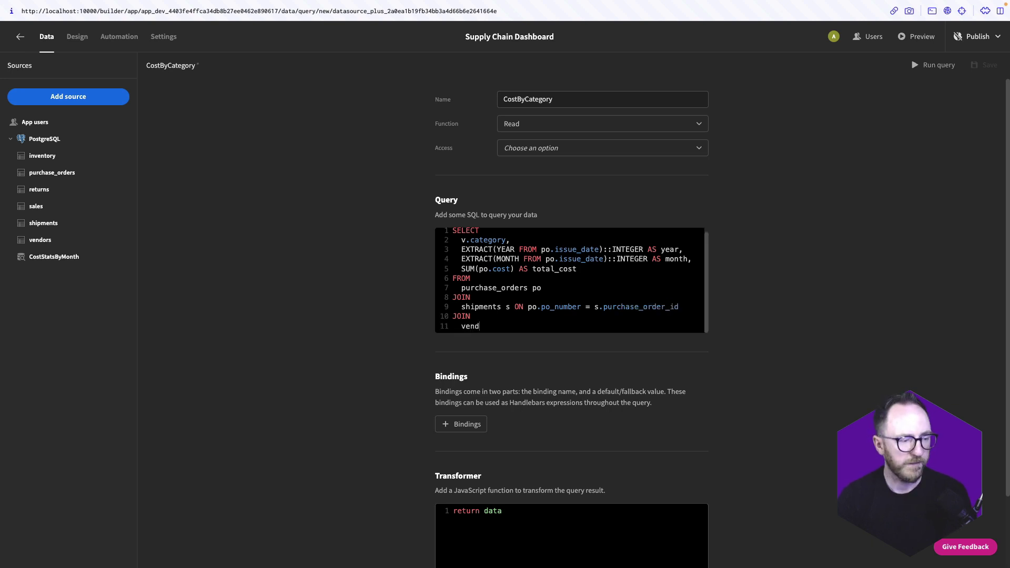
{"action": "type", "text": "ors v ON s."}
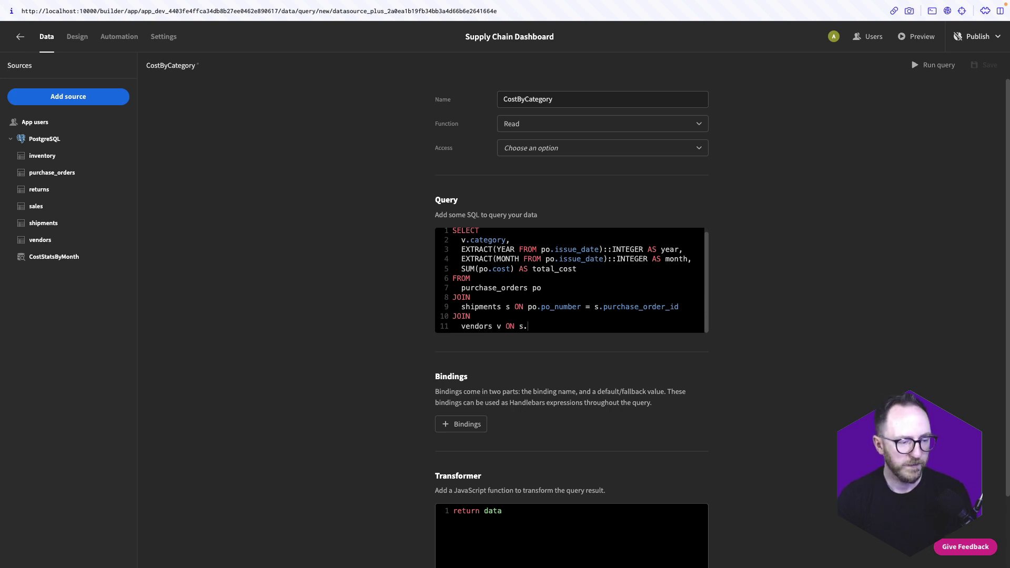
{"action": "type", "text": "vendor_id = v.v_id"}
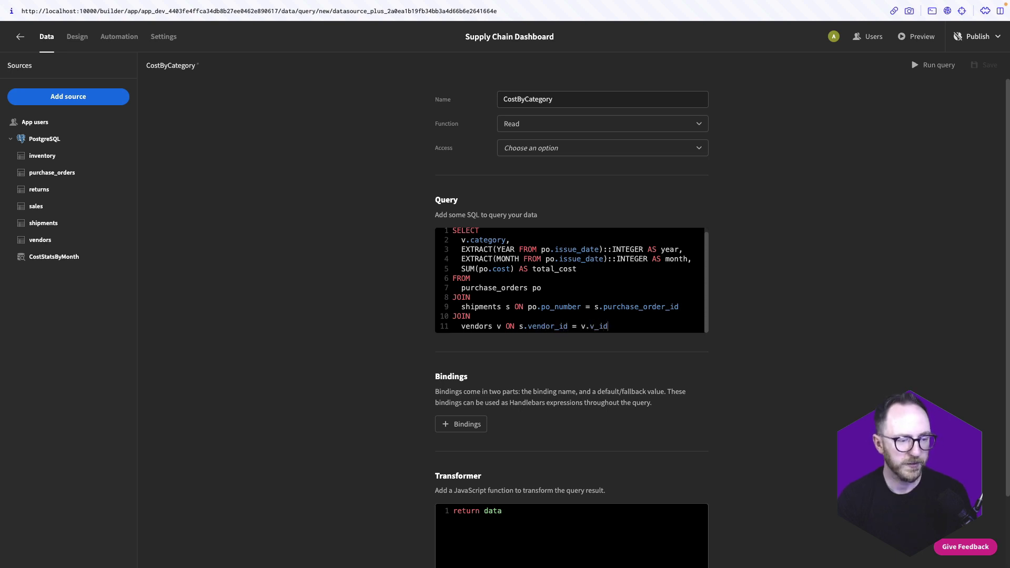
{"action": "key", "text": "Return"}
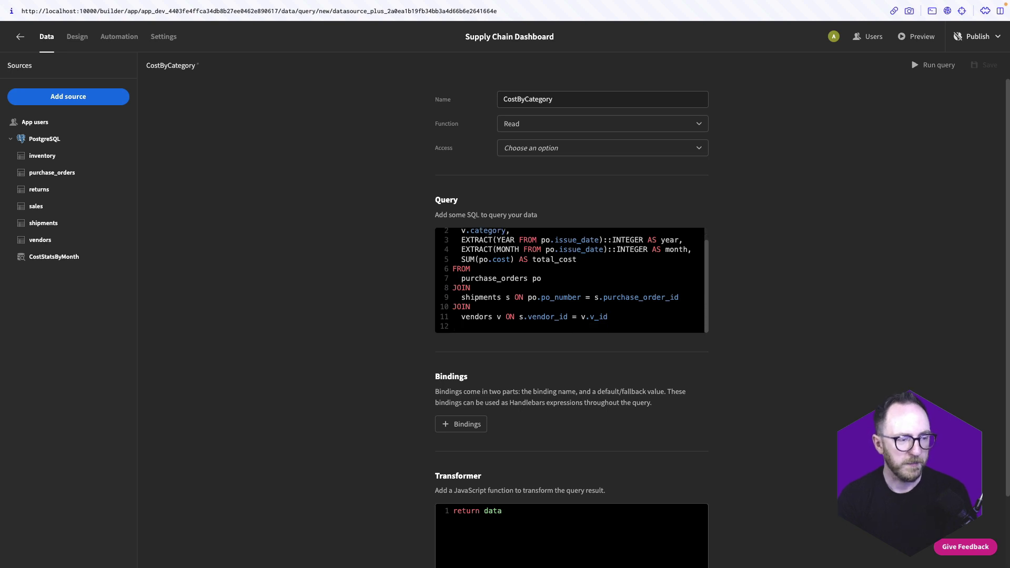
Step: Add GROUP BY and ORDER BY v.category, year, month
{"action": "type", "text": "GROUP B"}
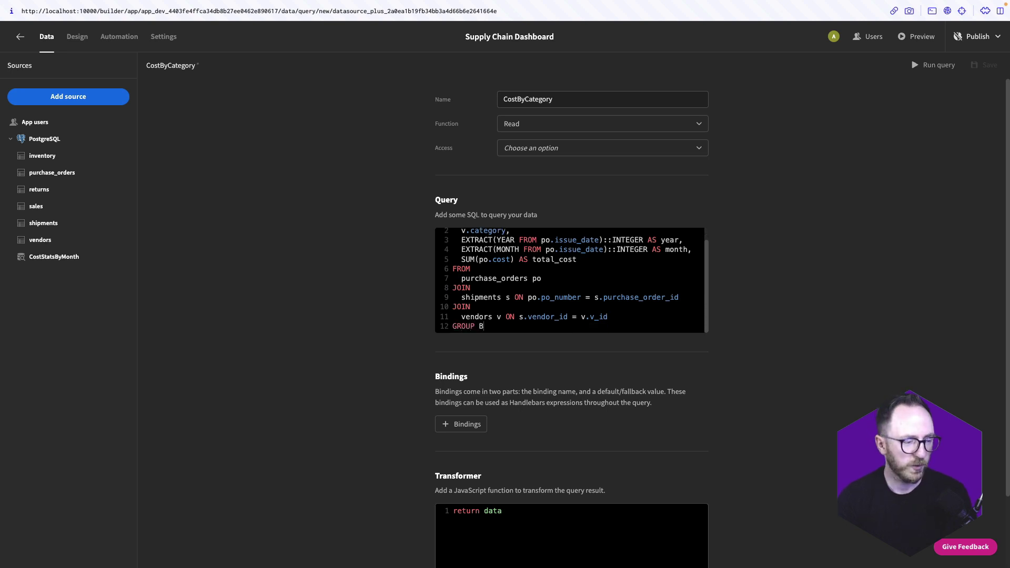
{"action": "type", "text": "Y"}
{"action": "key", "text": "Return"}
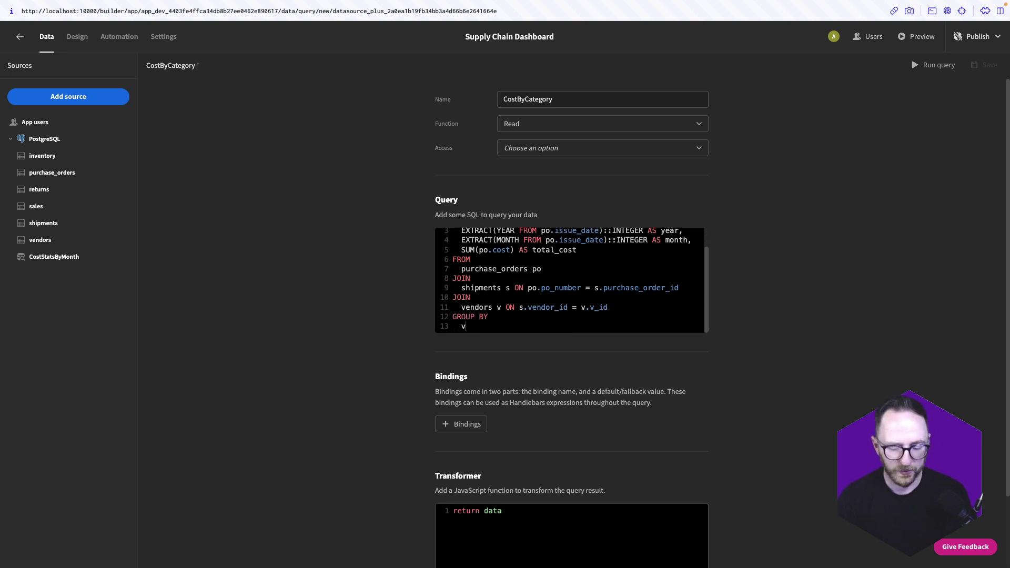
{"action": "type", "text": "v.category, year, month"}
{"action": "key", "text": "Return"}
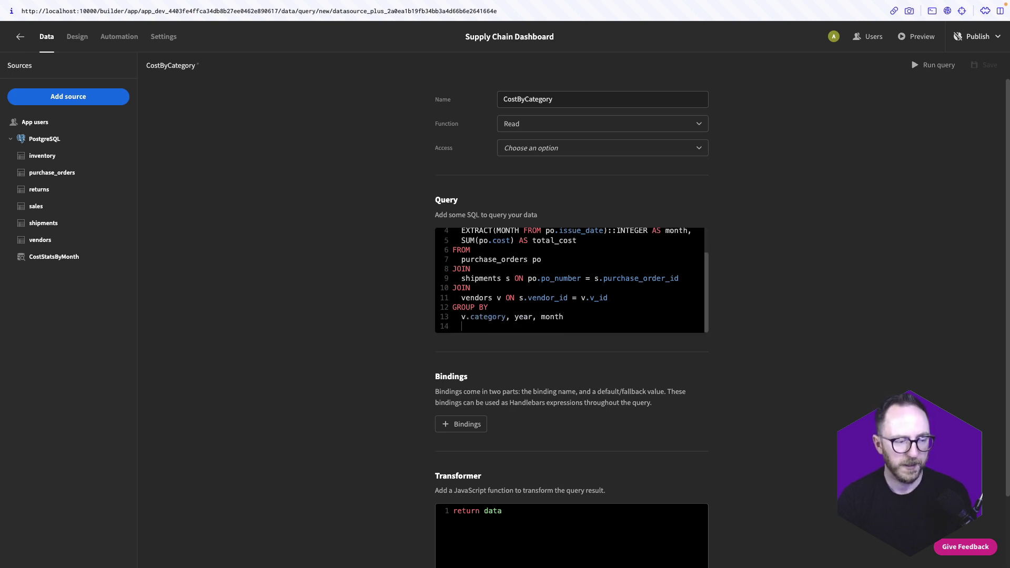
{"action": "type", "text": "ORDER BTY"}
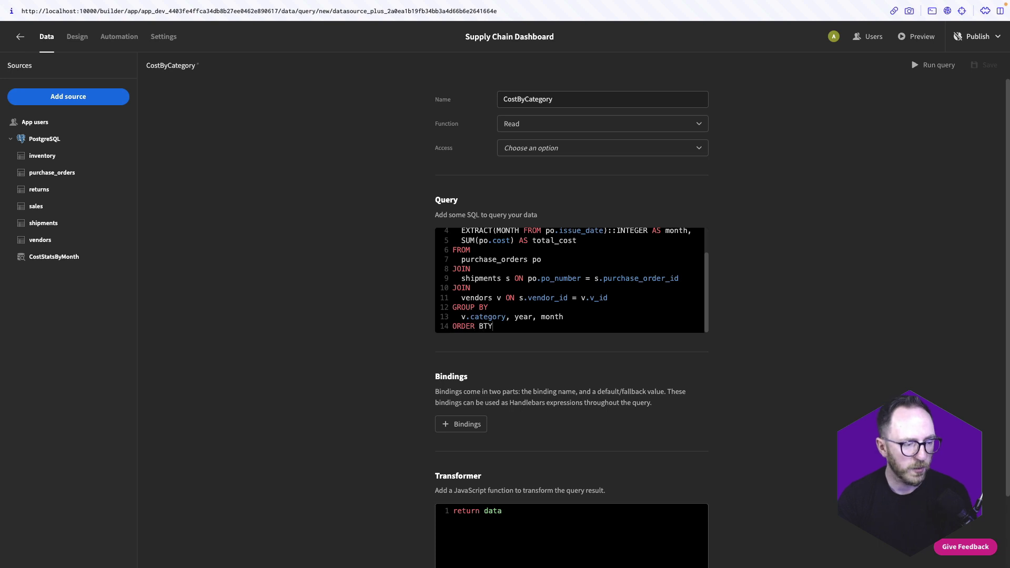
{"action": "key", "text": "Return"}
{"action": "type", "text": "vb"}
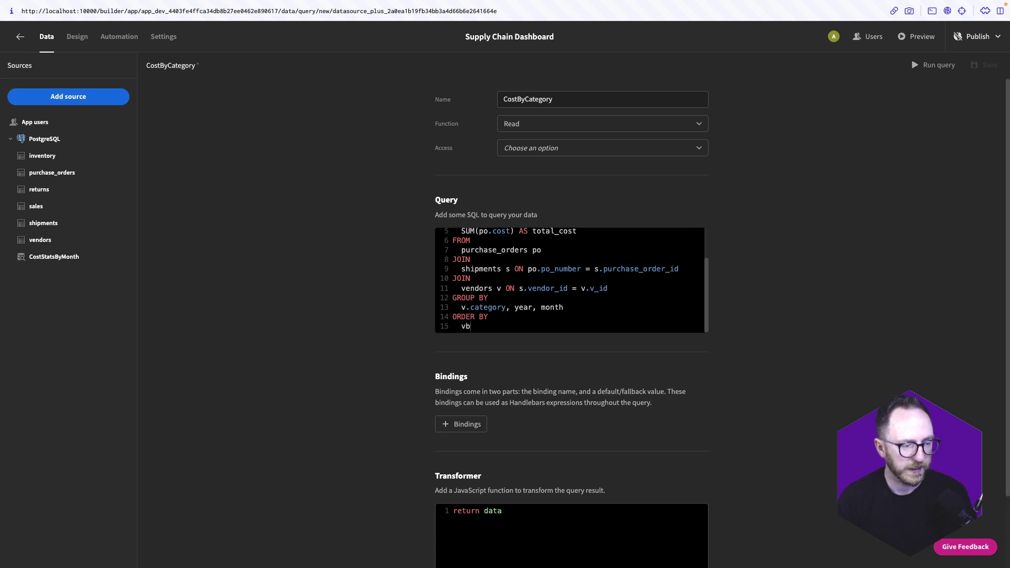
{"action": "key", "text": "BackSpace"}
{"action": "type", "text": ".category, ye"}
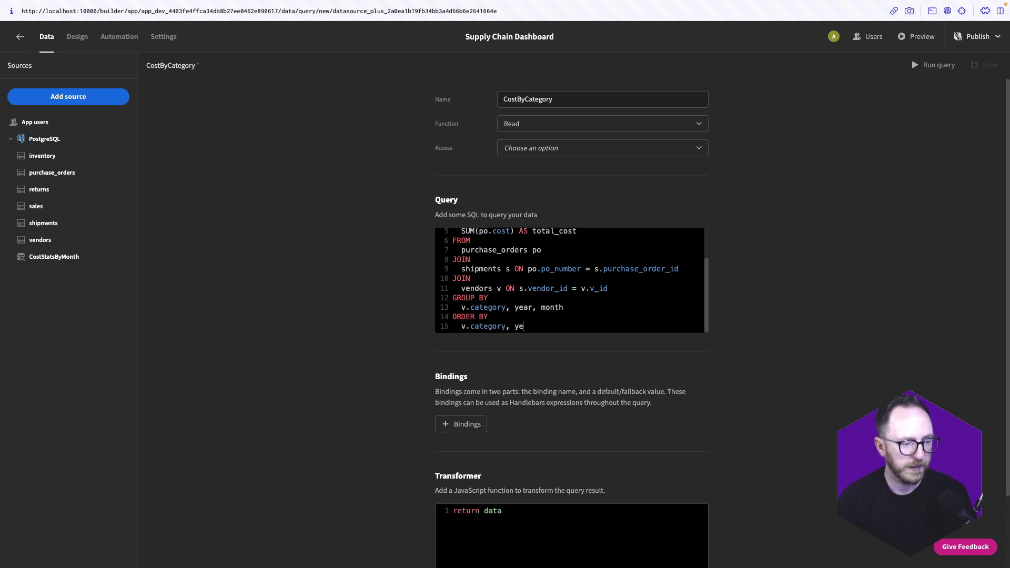
{"action": "type", "text": "ar, month;"}
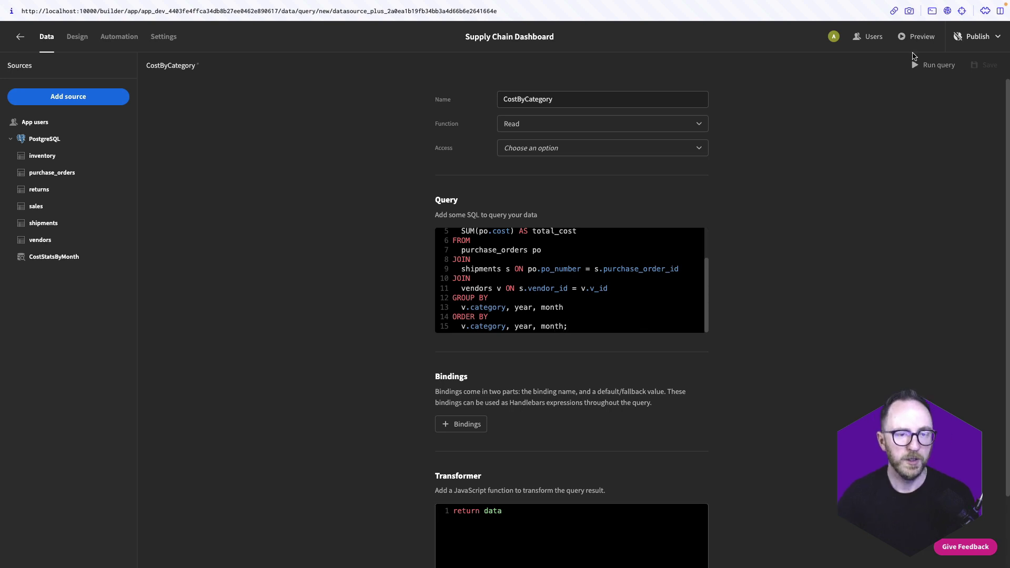
Step: Run CostByCategory, review its JSON, schema and preview, then save and return to Design
{"action": "left_click", "coordinate": [916, 64]}
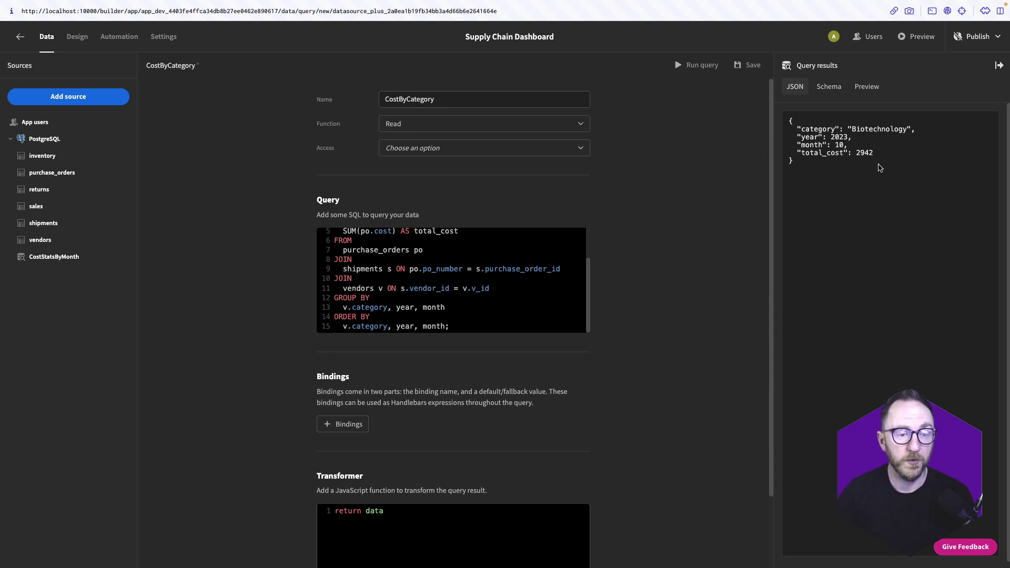
{"action": "left_click", "coordinate": [835, 91]}
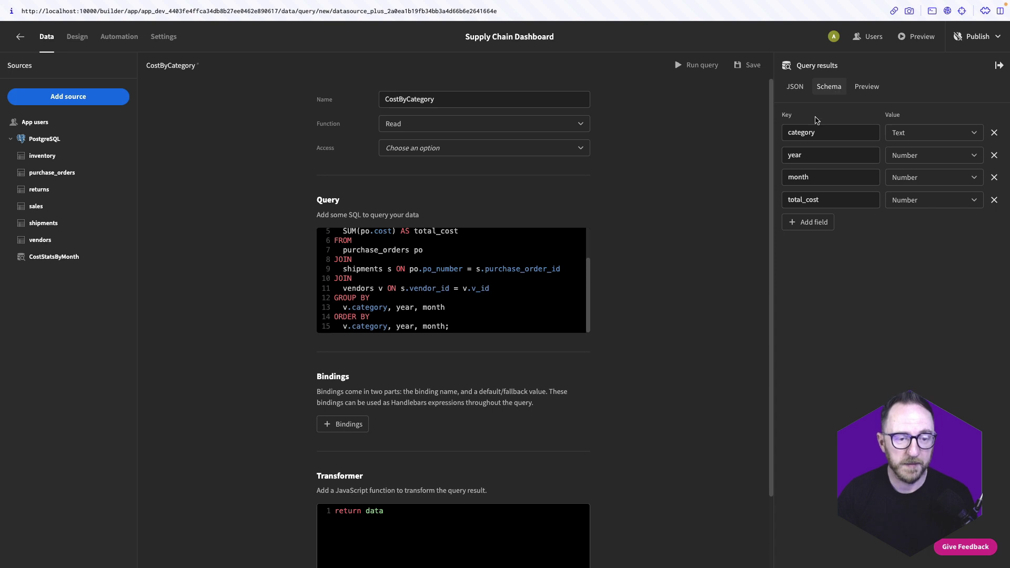
{"action": "left_click", "coordinate": [852, 86]}
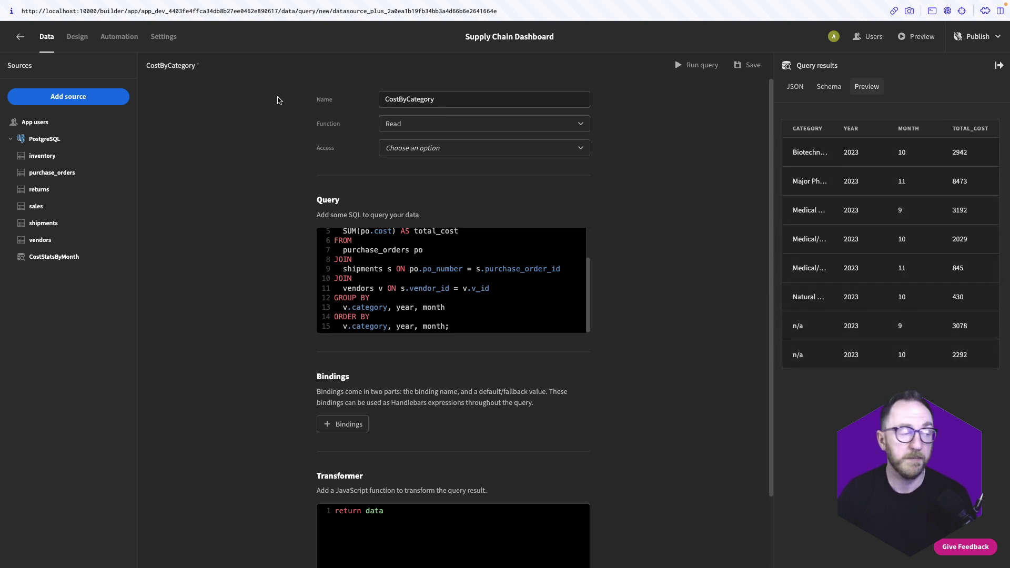
{"action": "left_click", "coordinate": [69, 37]}
{"action": "left_click", "coordinate": [605, 330]}
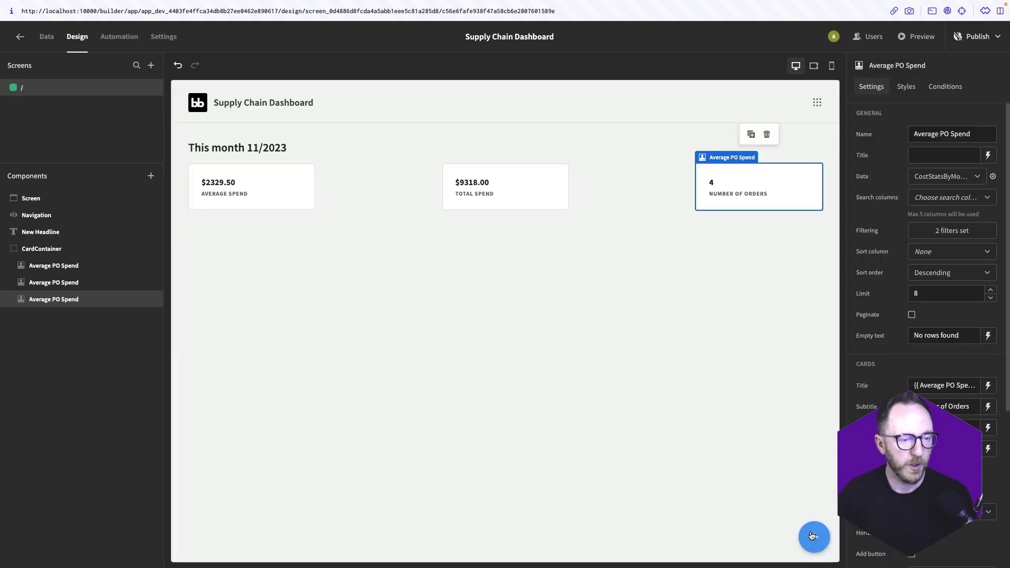
Step: Add a Container below the summary cards with a Chart block inside it
{"action": "left_click", "coordinate": [813, 536]}
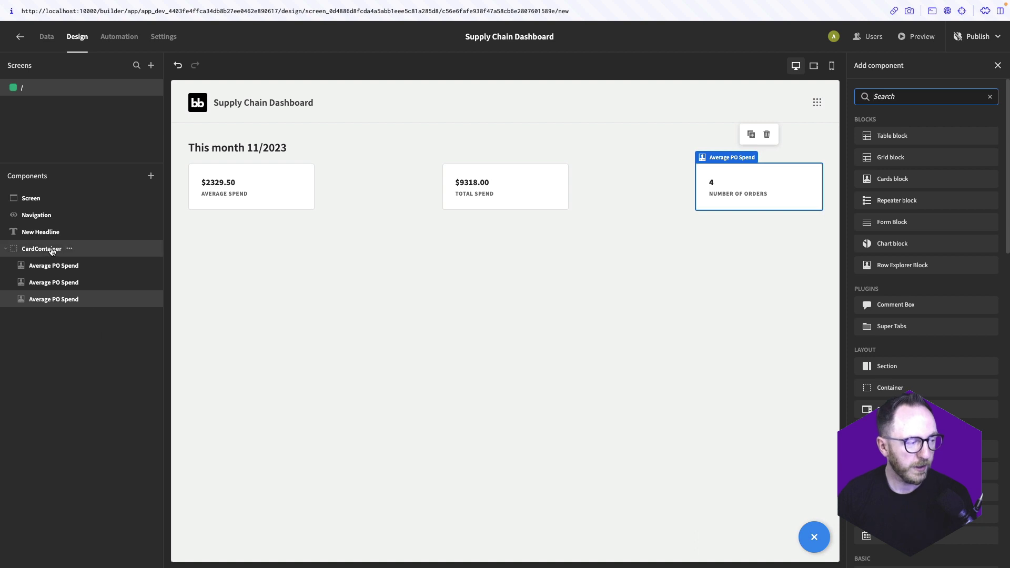
{"action": "type", "text": "cont"}
{"action": "key", "text": "Return"}
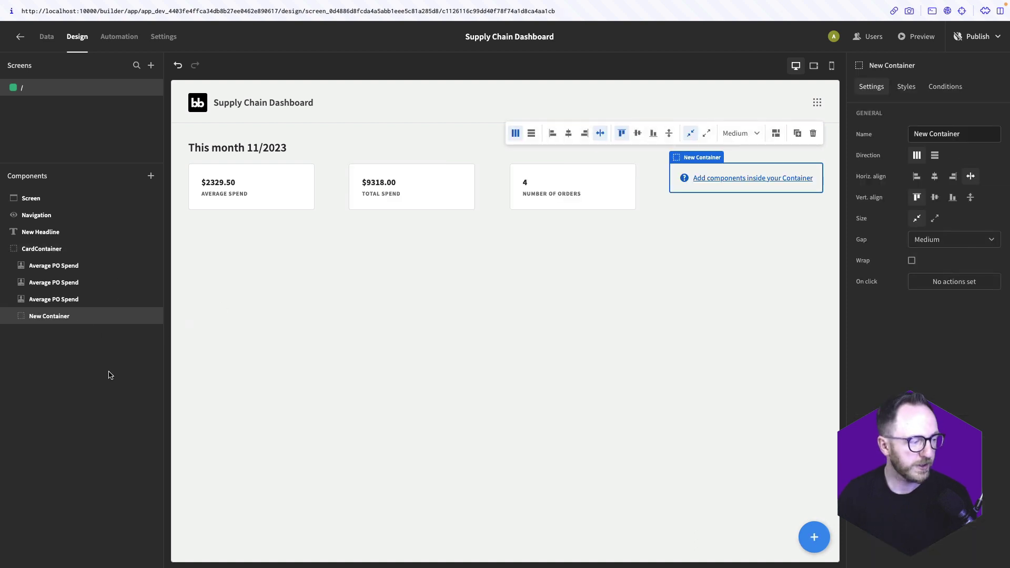
{"action": "left_click_drag", "start_coordinate": [49, 315], "coordinate": [31, 322]}
{"action": "left_click", "coordinate": [813, 536]}
{"action": "type", "text": "ch"}
{"action": "key", "text": "Return"}
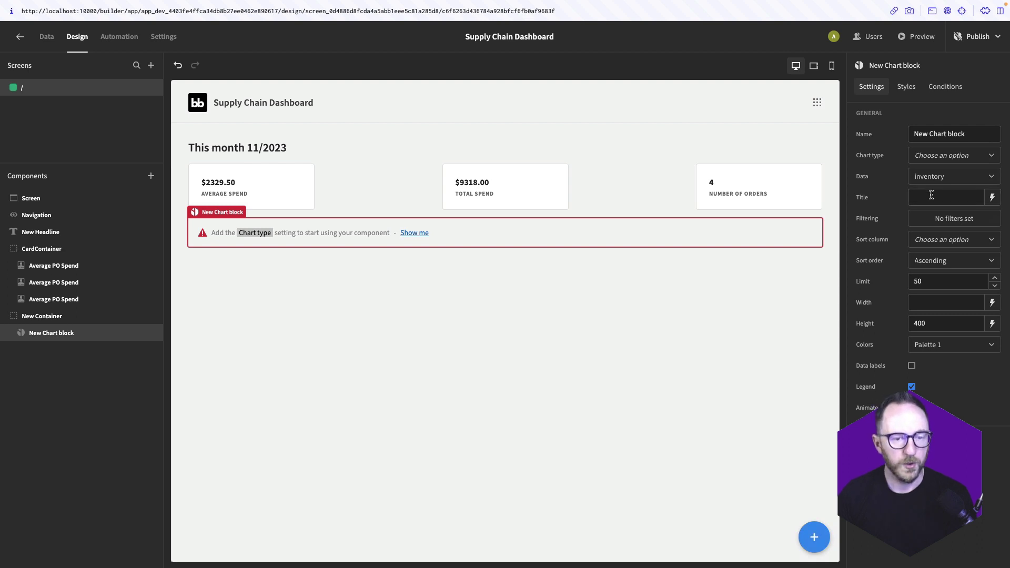
Step: Make it a Pie chart named Category Pie Chart: CostByCategory data, category labels, total_cost values
{"action": "triple_click", "coordinate": [940, 134]}
{"action": "type", "text": "Ca"}
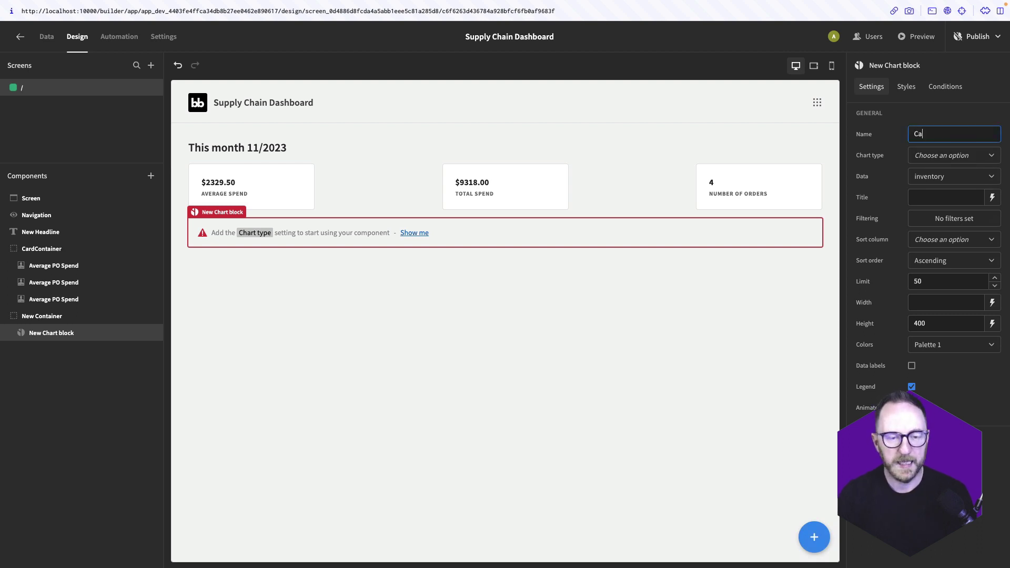
{"action": "type", "text": "tegory Pie Chart"}
{"action": "left_click", "coordinate": [947, 155]}
{"action": "left_click", "coordinate": [920, 170]}
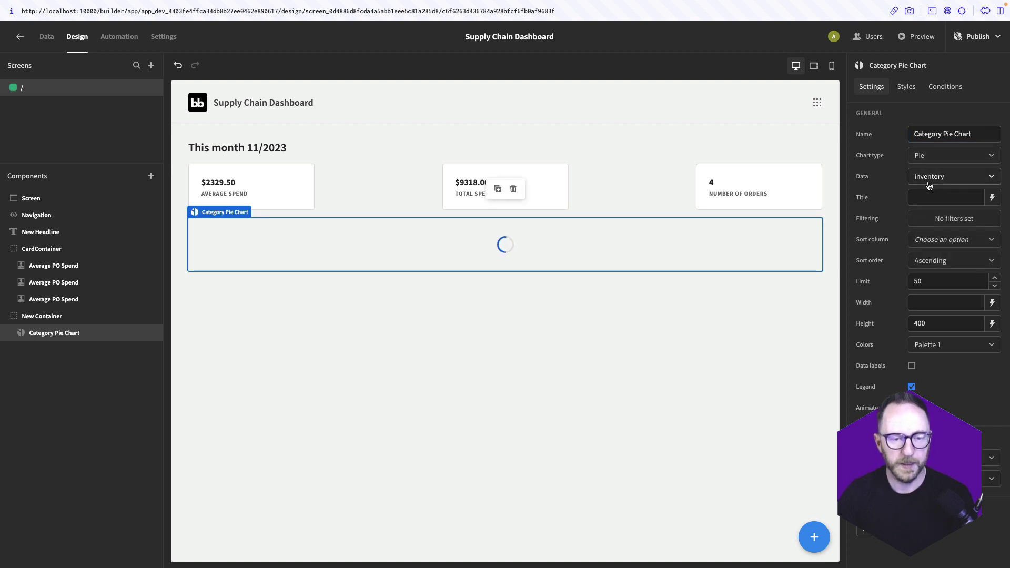
{"action": "left_click", "coordinate": [929, 181]}
{"action": "left_click", "coordinate": [946, 357]}
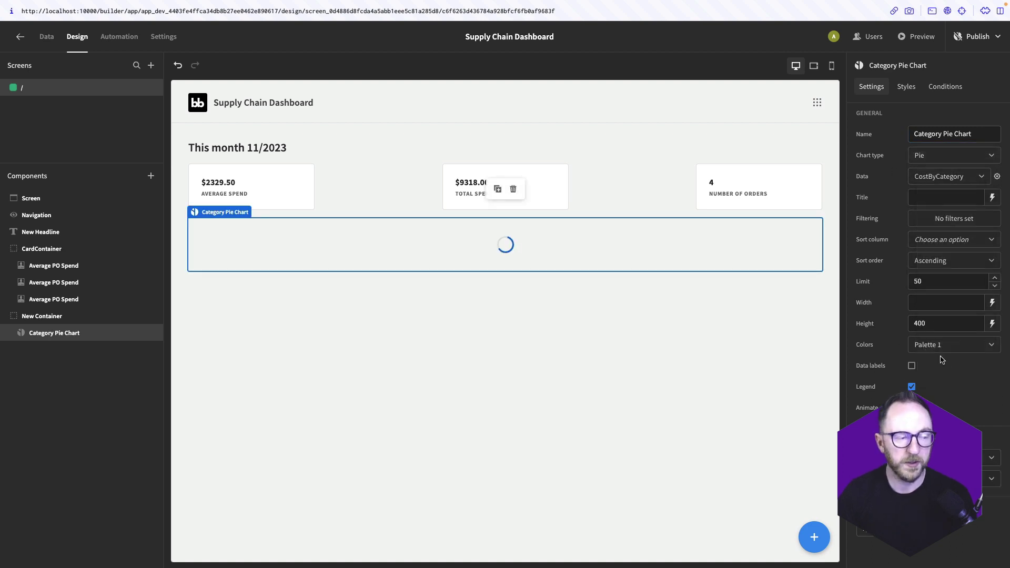
{"action": "left_click", "coordinate": [949, 459]}
{"action": "left_click", "coordinate": [934, 480]}
{"action": "left_click", "coordinate": [936, 479]}
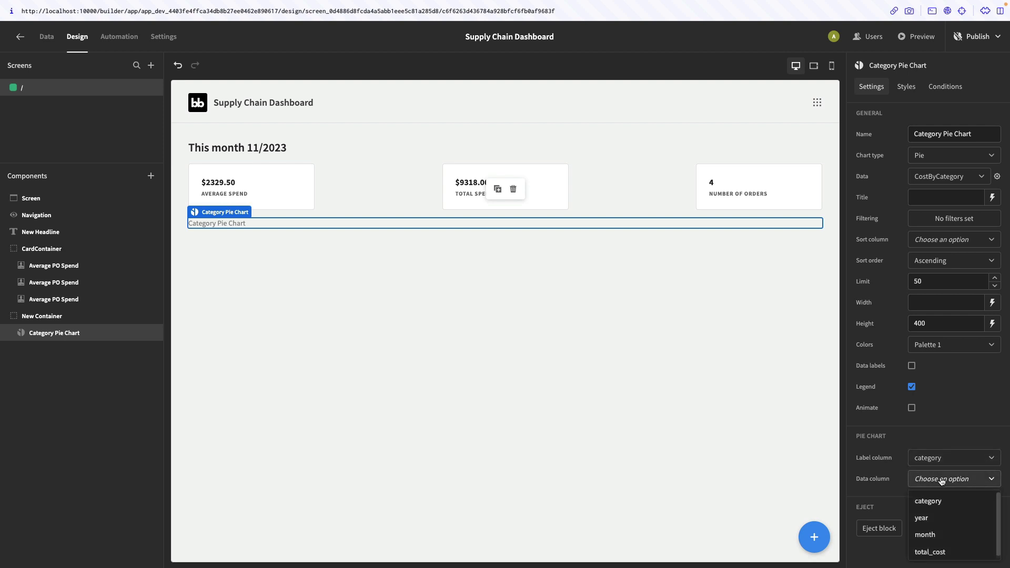
{"action": "left_click", "coordinate": [929, 551]}
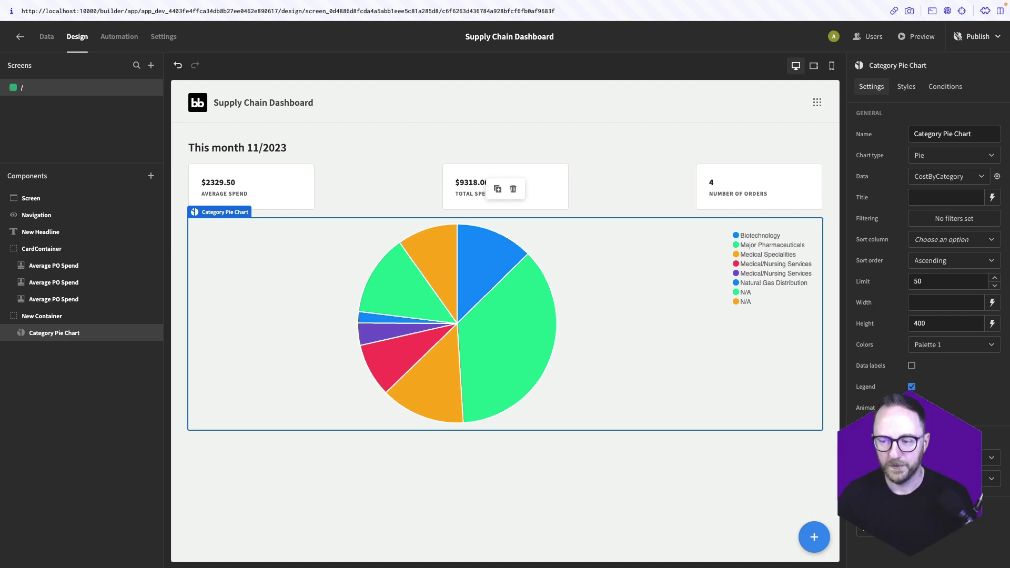
Step: Give the chart custom CSS width: 50%
{"action": "left_click", "coordinate": [905, 87]}
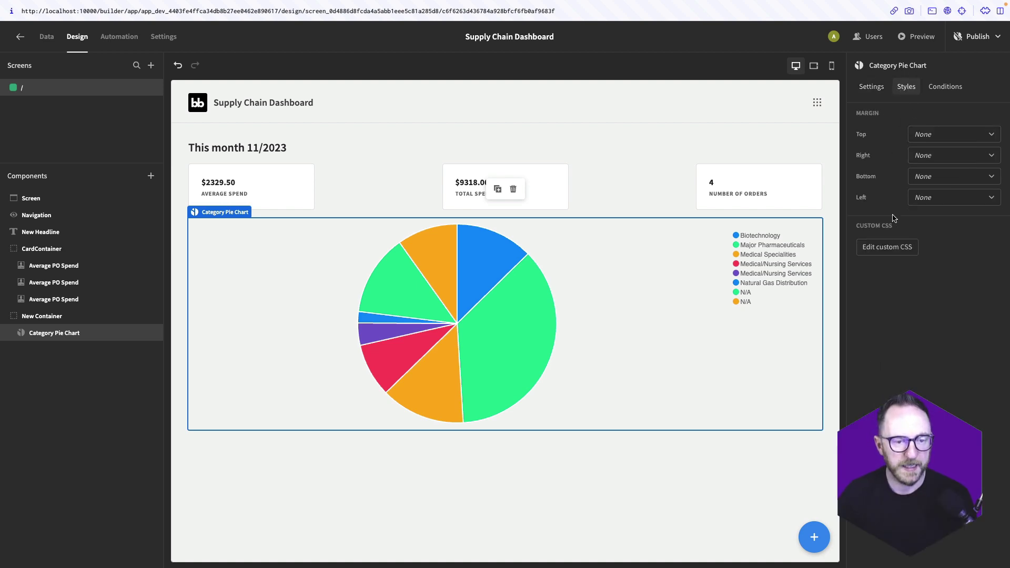
{"action": "left_click", "coordinate": [887, 247]}
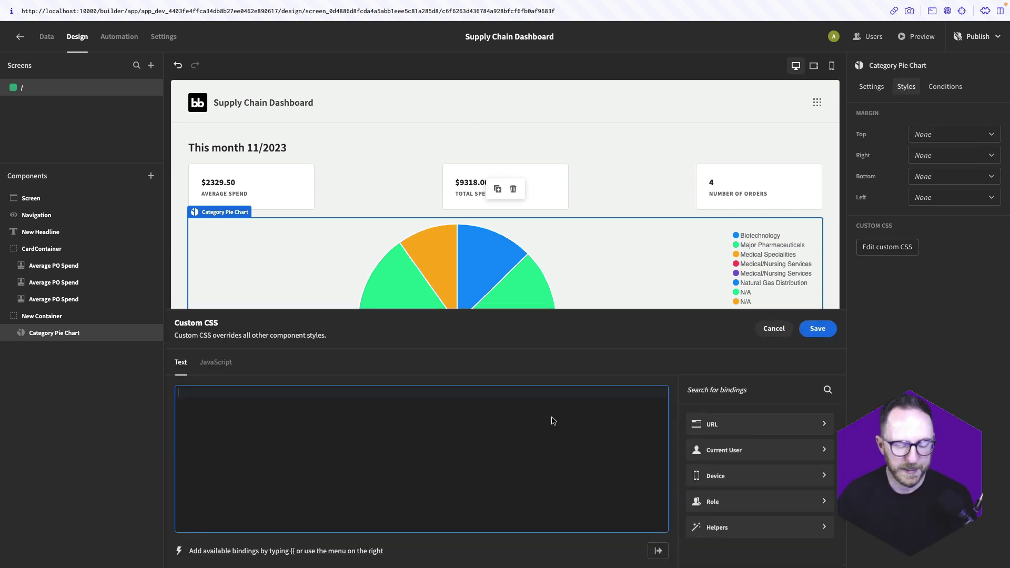
{"action": "type", "text": "width: 50%;"}
{"action": "left_click", "coordinate": [818, 328]}
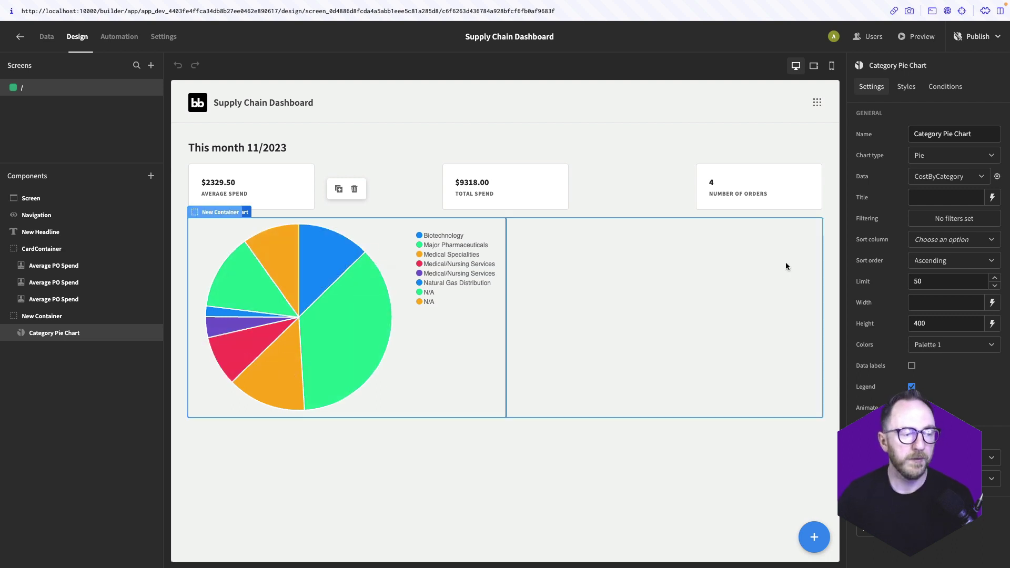
Step: Add a pie chart filter: year Equals binding {{ date now "YYYY" }}
{"action": "left_click", "coordinate": [953, 219]}
{"action": "left_click", "coordinate": [281, 390]}
{"action": "left_click", "coordinate": [282, 415]}
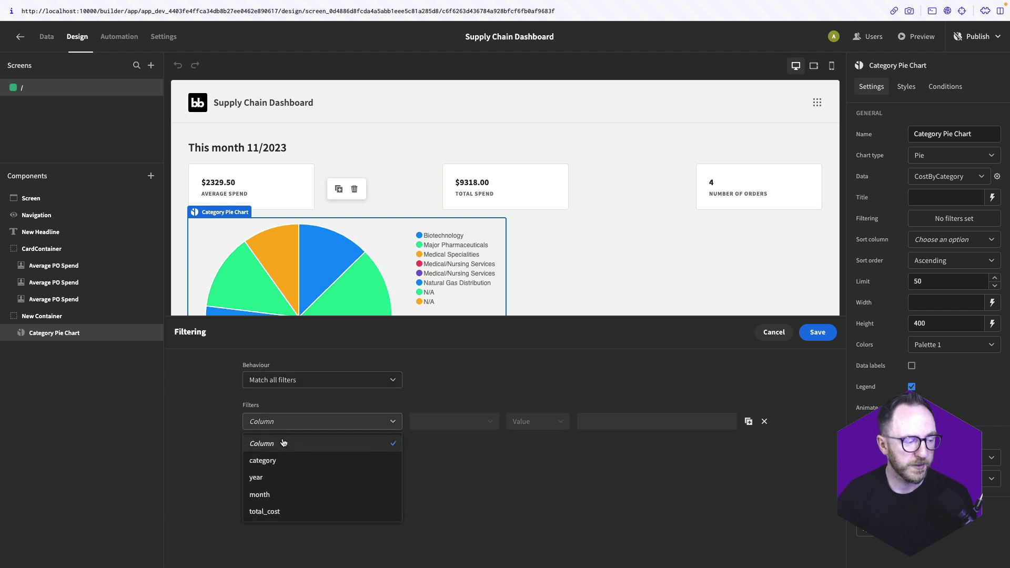
{"action": "left_click", "coordinate": [272, 479]}
{"action": "left_click", "coordinate": [534, 425]}
{"action": "left_click", "coordinate": [526, 452]}
{"action": "left_click", "coordinate": [615, 415]}
{"action": "type", "text": "{{ date "}
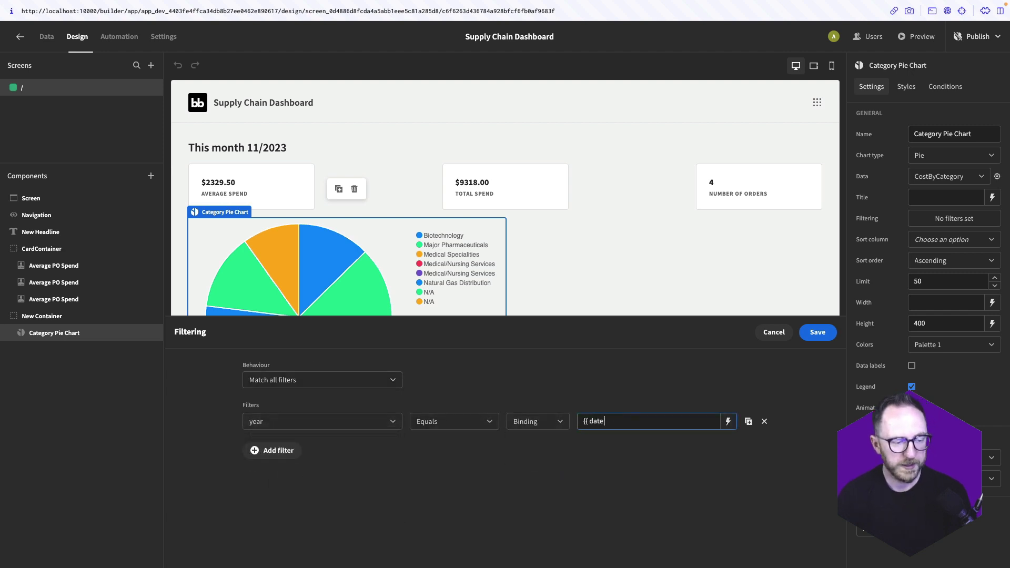
{"action": "type", "text": "now \"YYYY\" }}"}
Step: Add a month Equals binding {{ date now "MM" }} filter and save both filters
{"action": "left_click", "coordinate": [299, 450]}
{"action": "left_click", "coordinate": [300, 443]}
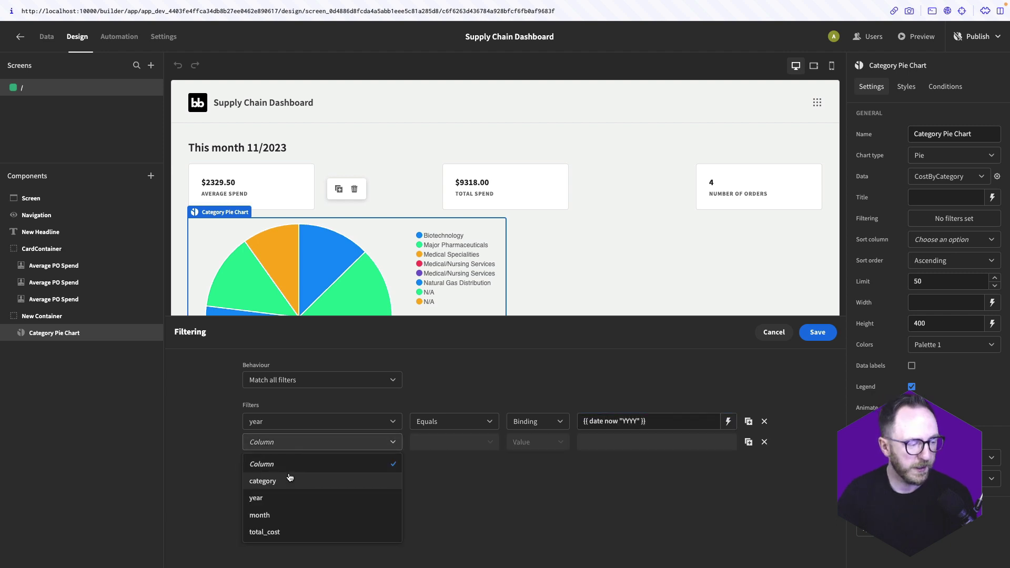
{"action": "left_click", "coordinate": [281, 515]}
{"action": "left_click", "coordinate": [521, 445]}
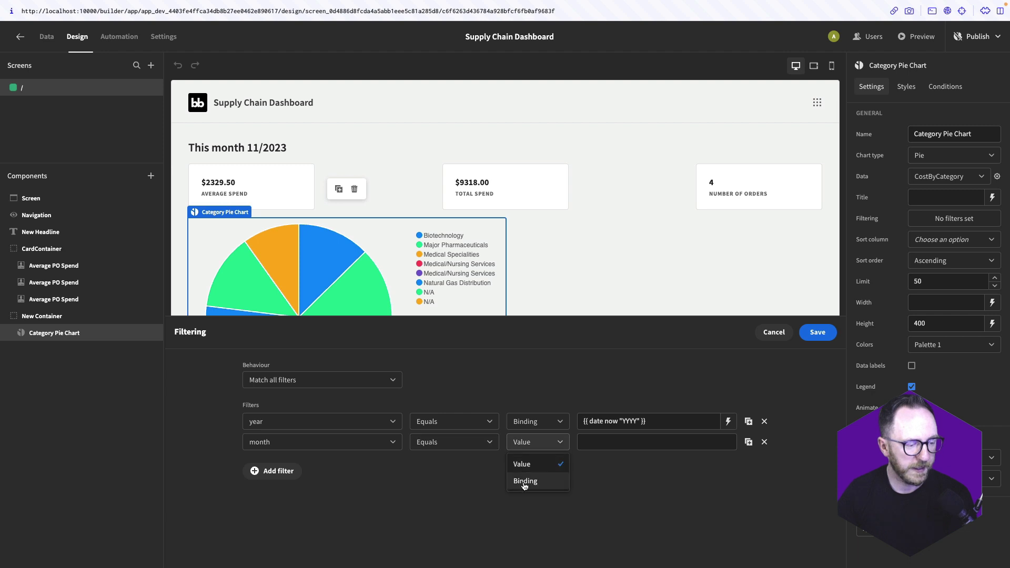
{"action": "left_click", "coordinate": [524, 485]}
{"action": "left_click", "coordinate": [613, 444]}
{"action": "type", "text": "{{ date no"}
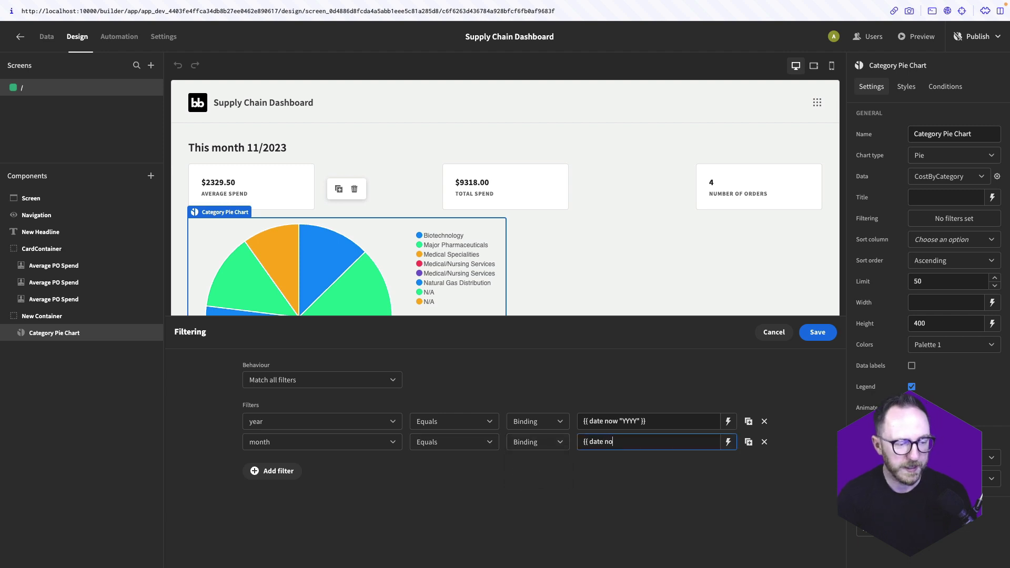
{"action": "type", "text": "w \"MM\" "}
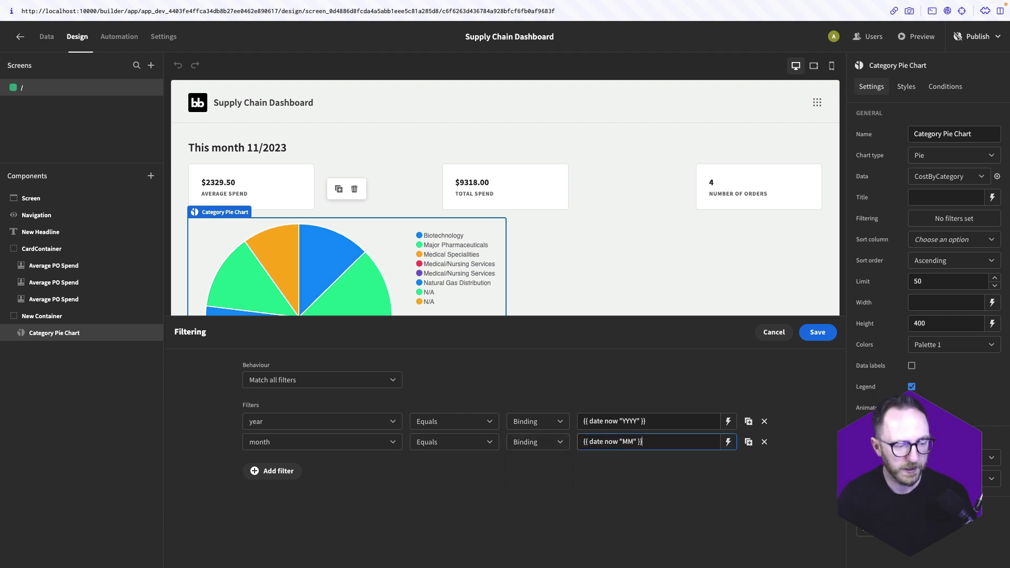
{"action": "type", "text": "}}"}
{"action": "left_click", "coordinate": [817, 332]}
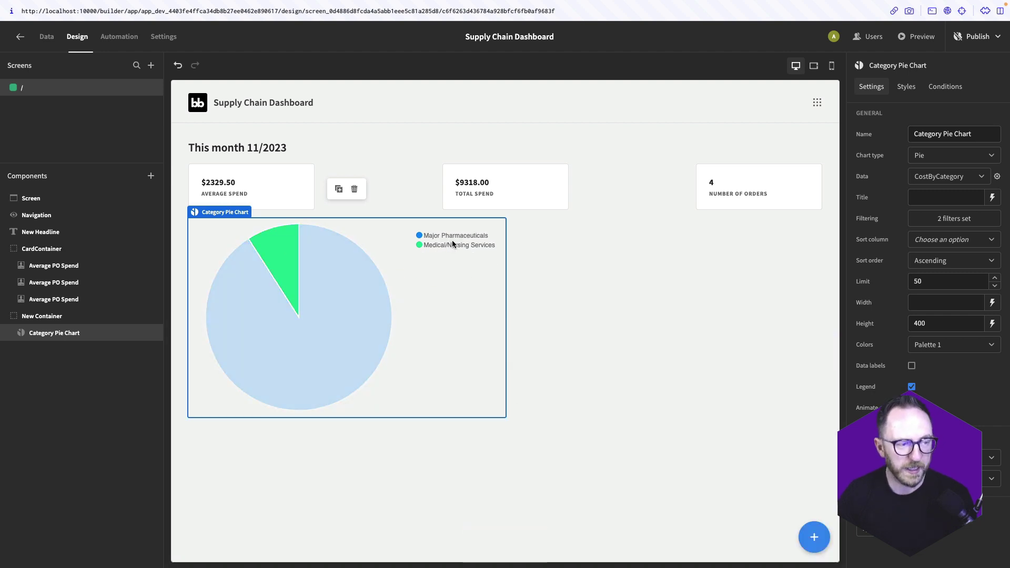
{"action": "mouse_move", "coordinate": [358, 306]}
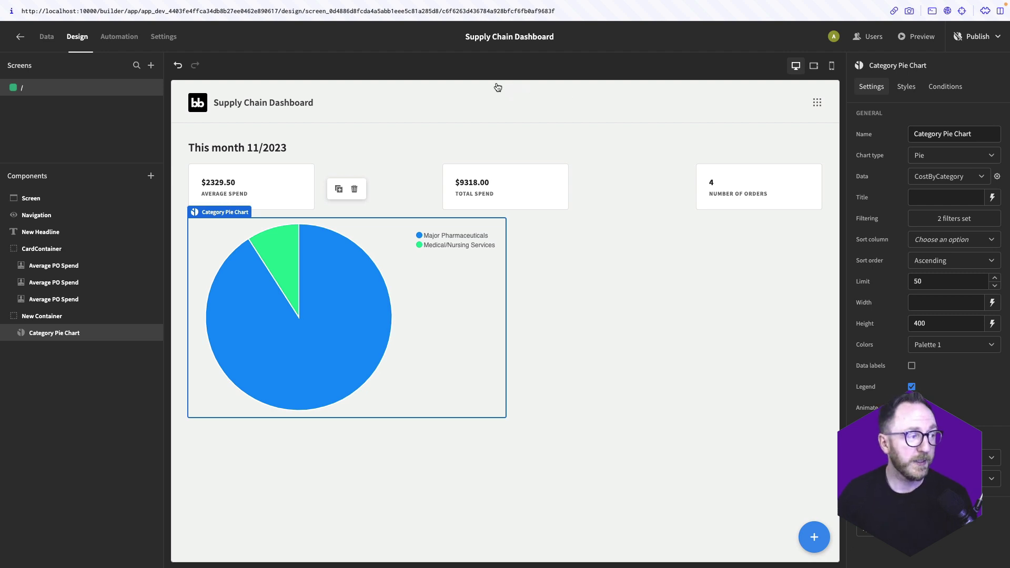
Step: Start a new PostgreSQL query named CostByCompanyName
{"action": "left_click", "coordinate": [696, 318]}
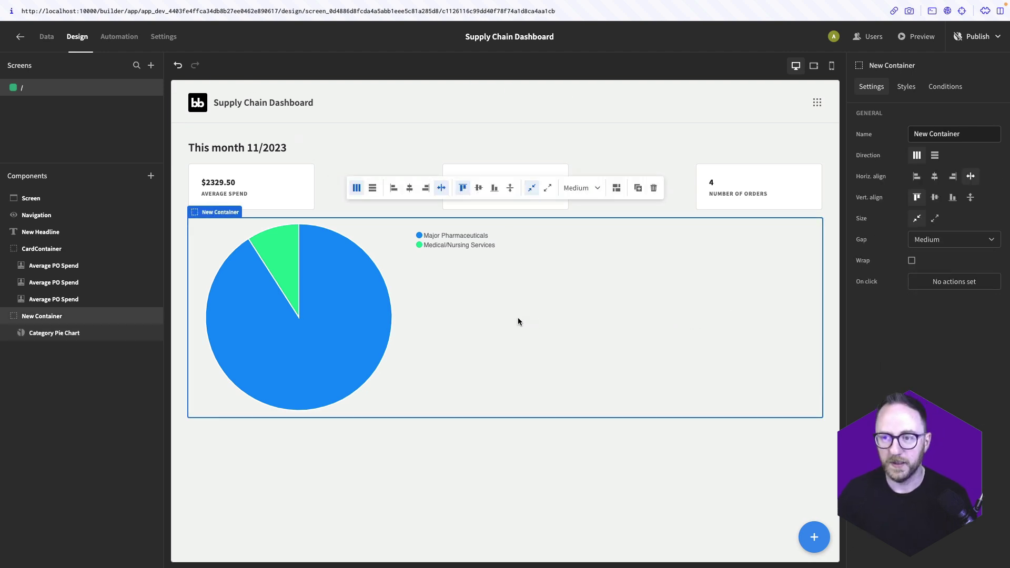
{"action": "left_click", "coordinate": [43, 37]}
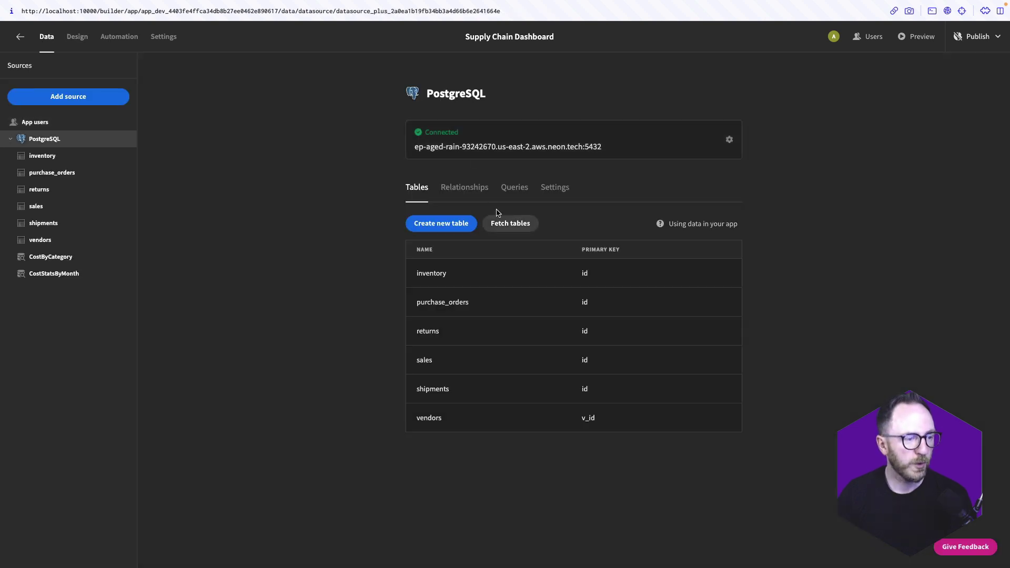
{"action": "left_click", "coordinate": [494, 201]}
{"action": "left_click", "coordinate": [445, 224]}
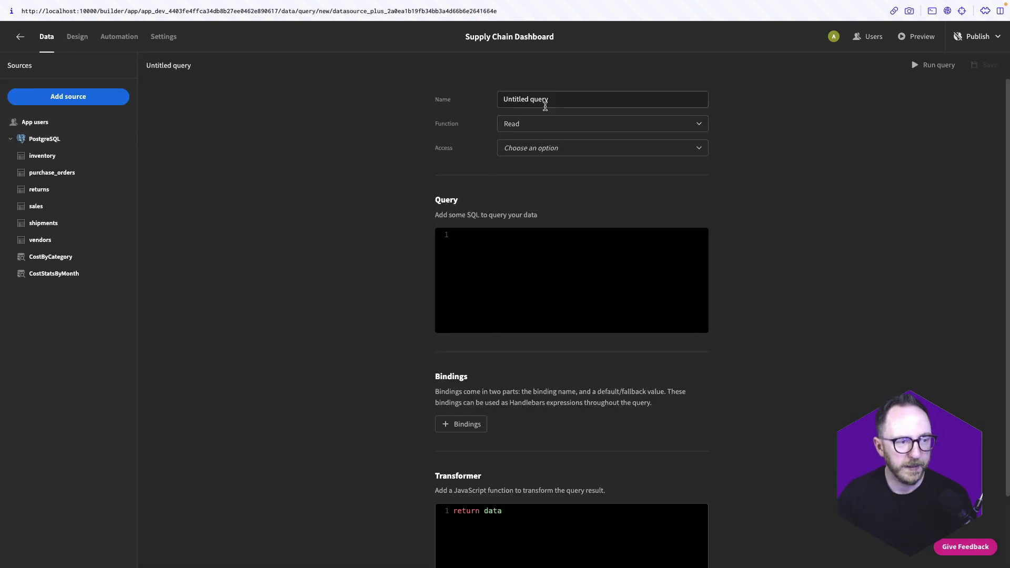
{"action": "triple_click", "coordinate": [545, 101]}
{"action": "type", "text": "Cost"}
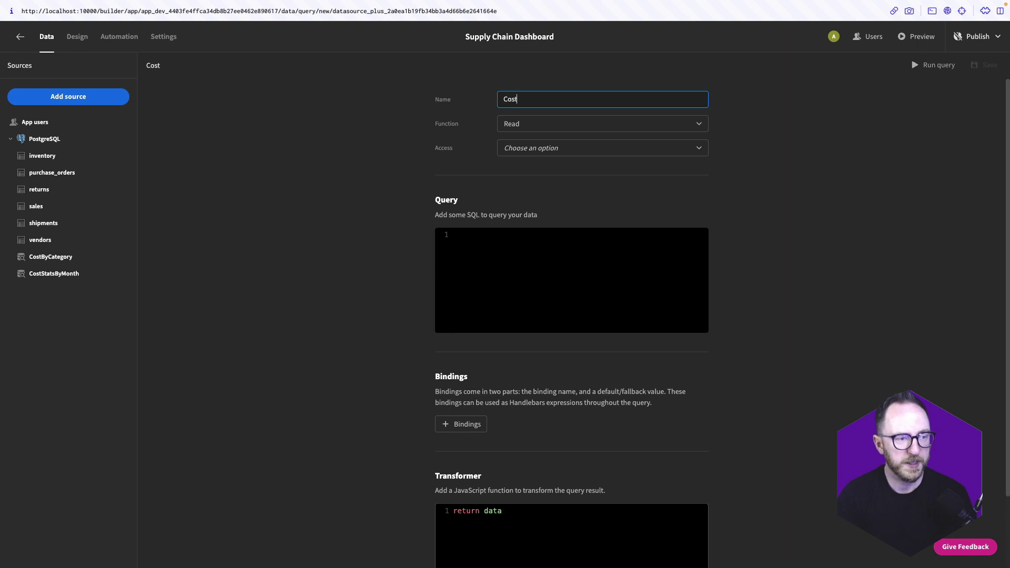
{"action": "type", "text": "ByCompanyName"}
{"action": "key", "text": "Tab"}
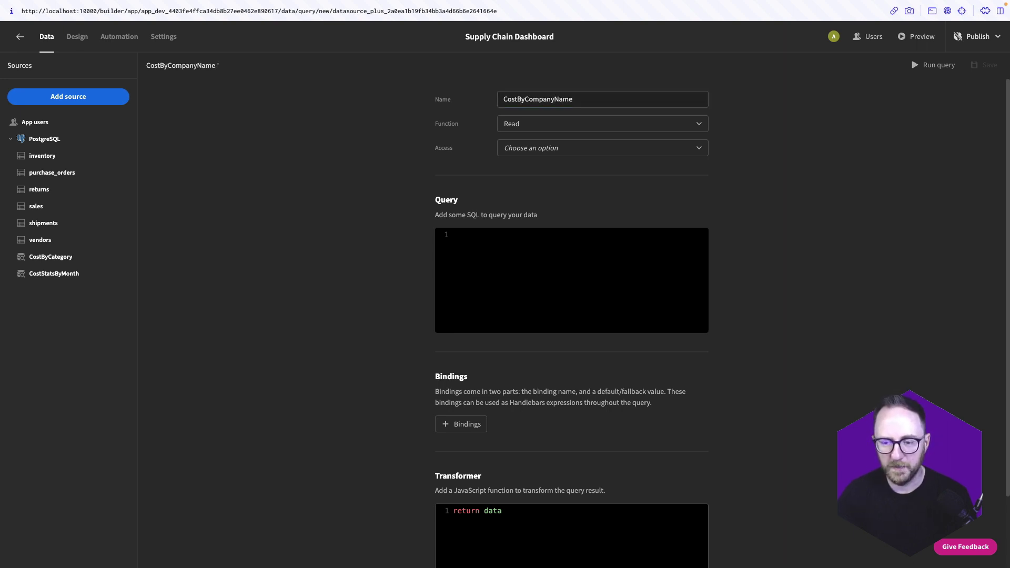
Step: Paste the cost-per-company-per-month SQL, run it and save the query
{"action": "left_click", "coordinate": [548, 311]}
{"action": "key", "text": "ctrl+v"}
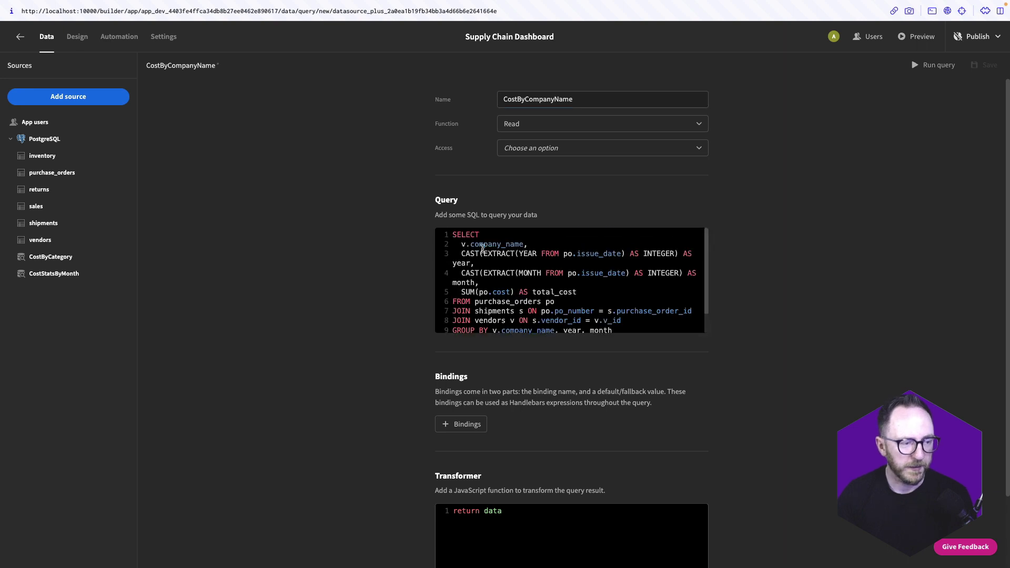
{"action": "scroll", "coordinate": [547, 293], "scroll_direction": "down", "scroll_amount": 1}
{"action": "scroll", "coordinate": [523, 293], "scroll_direction": "down", "scroll_amount": 1}
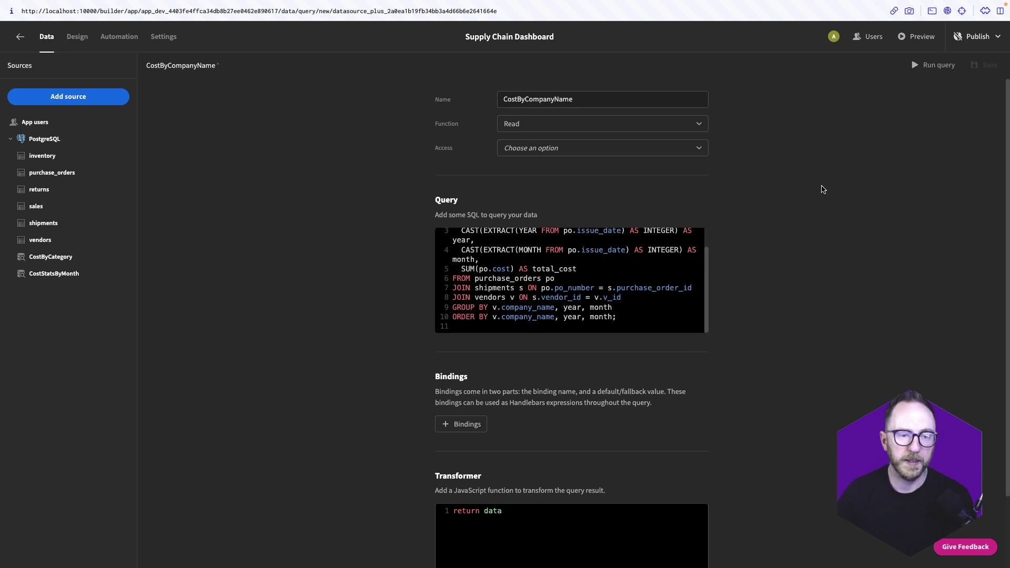
{"action": "left_click", "coordinate": [916, 66]}
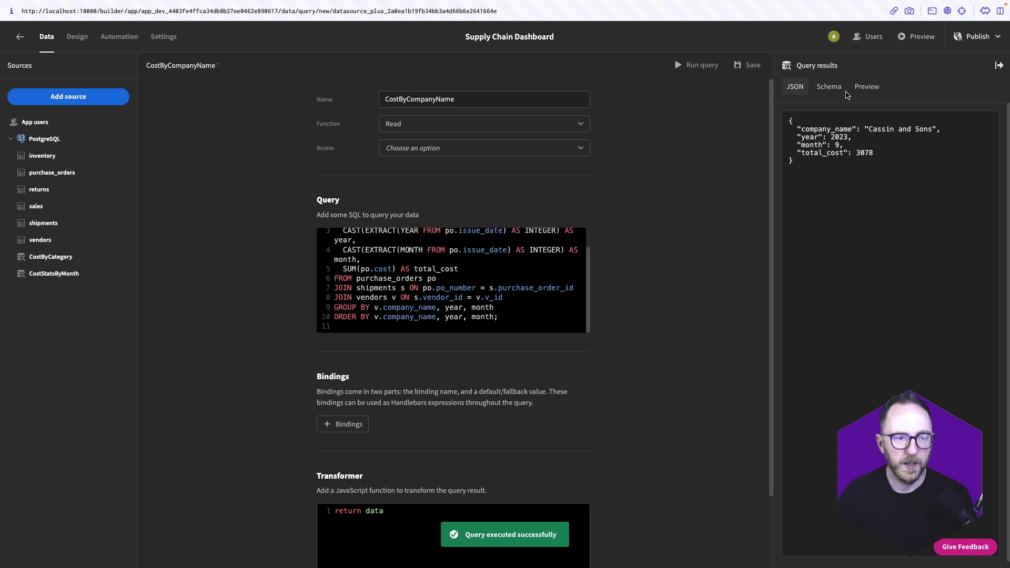
{"action": "left_click", "coordinate": [747, 65]}
{"action": "left_click", "coordinate": [78, 36]}
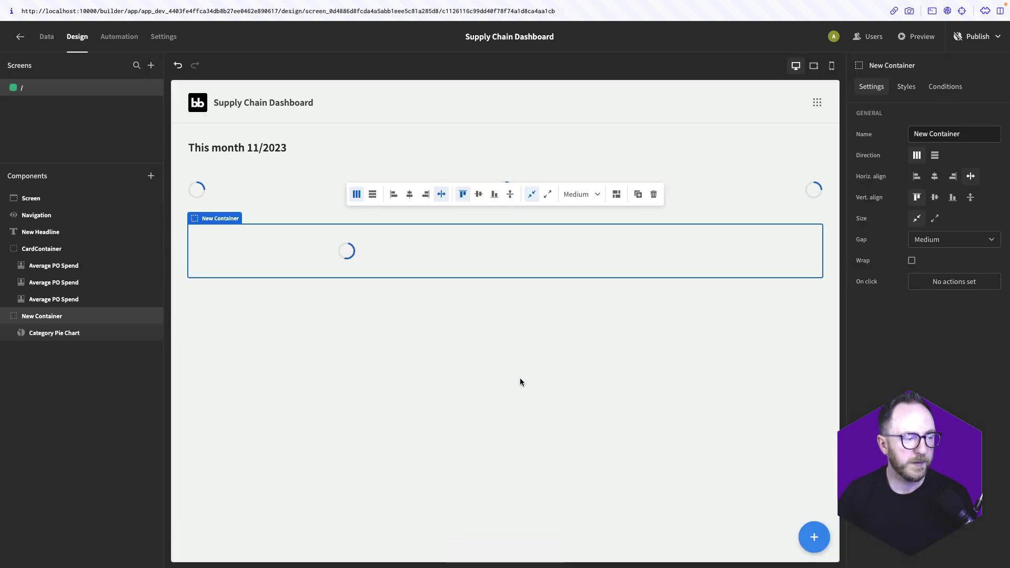
Step: Duplicate the Category Pie Chart and turn the copy into a bar chart fed by CostByCompanyName
{"action": "left_click", "coordinate": [326, 381]}
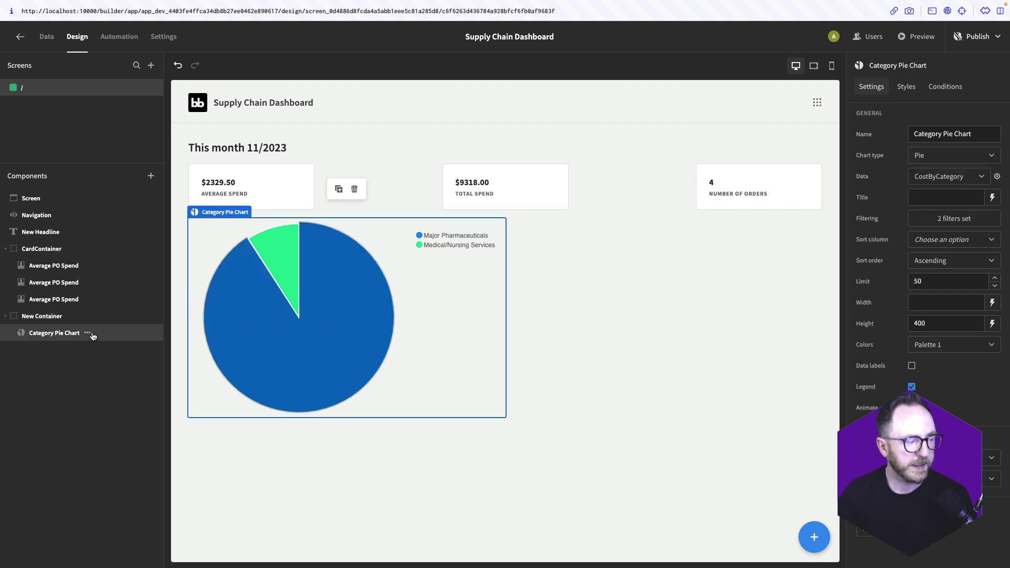
{"action": "right_click", "coordinate": [86, 336]}
{"action": "left_click", "coordinate": [111, 420]}
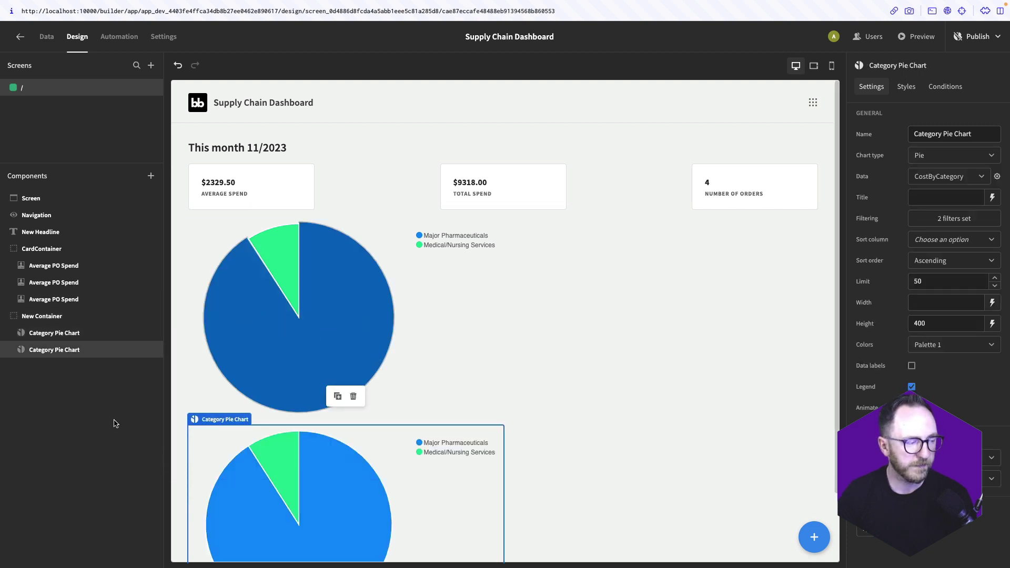
{"action": "left_click", "coordinate": [962, 155]}
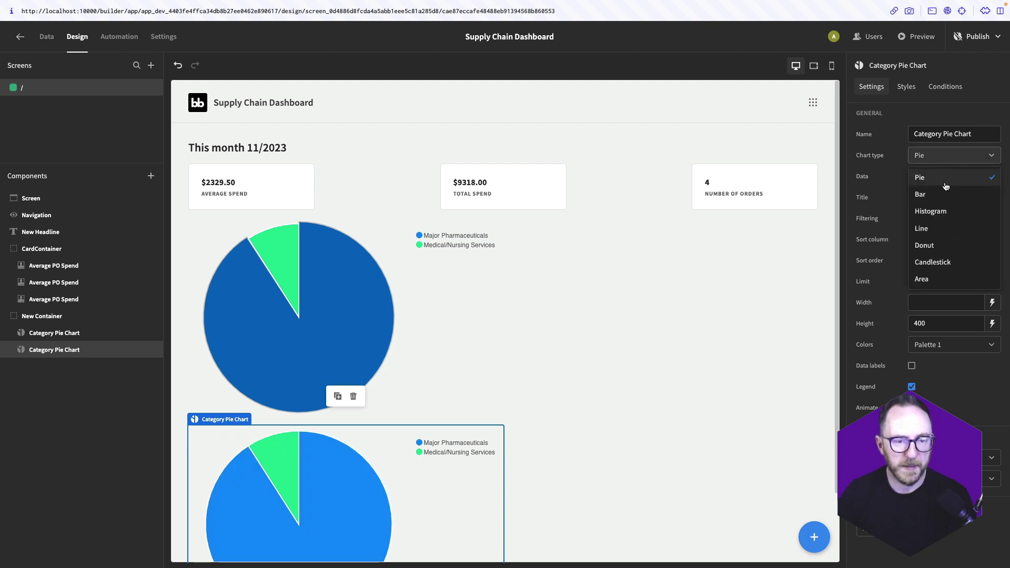
{"action": "left_click", "coordinate": [942, 194]}
{"action": "left_click", "coordinate": [930, 179]}
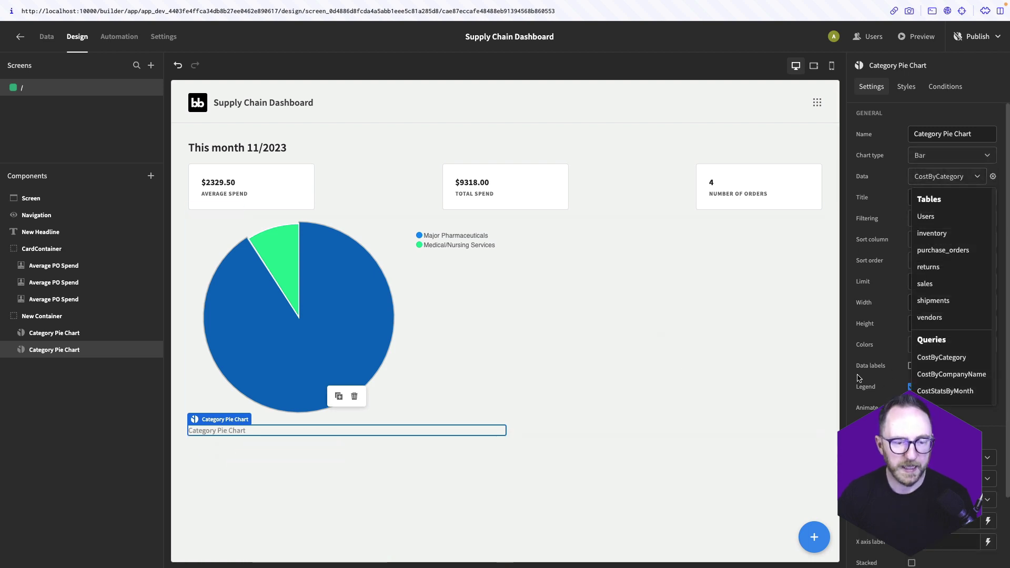
{"action": "left_click", "coordinate": [951, 372]}
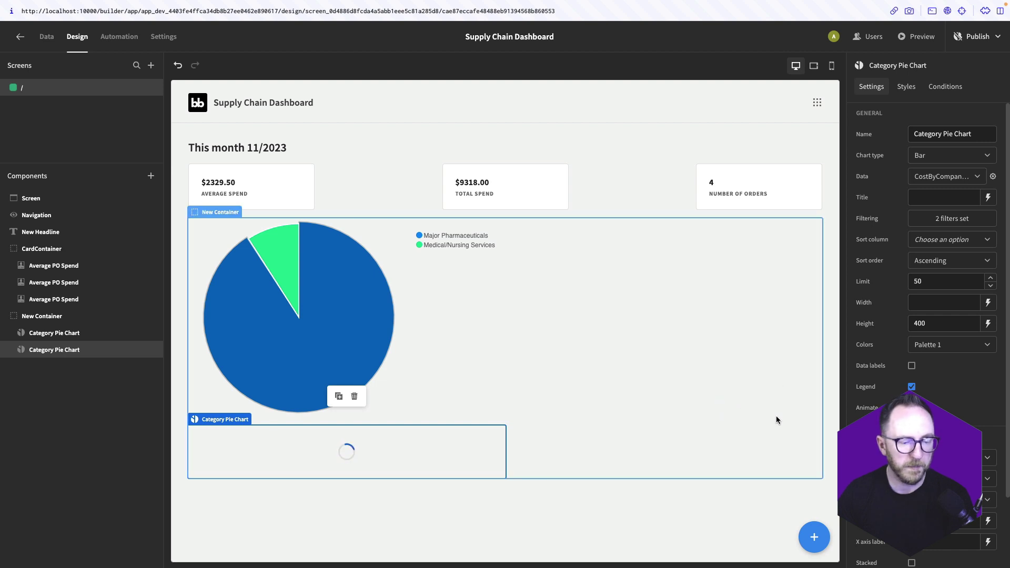
Step: Label the bars by company_name, plot total_cost, and make the bars horizontal
{"action": "scroll", "coordinate": [926, 342], "scroll_direction": "down", "scroll_amount": 3}
{"action": "left_click", "coordinate": [949, 374]}
{"action": "left_click", "coordinate": [917, 397]}
{"action": "left_click", "coordinate": [918, 396]}
{"action": "left_click", "coordinate": [928, 475]}
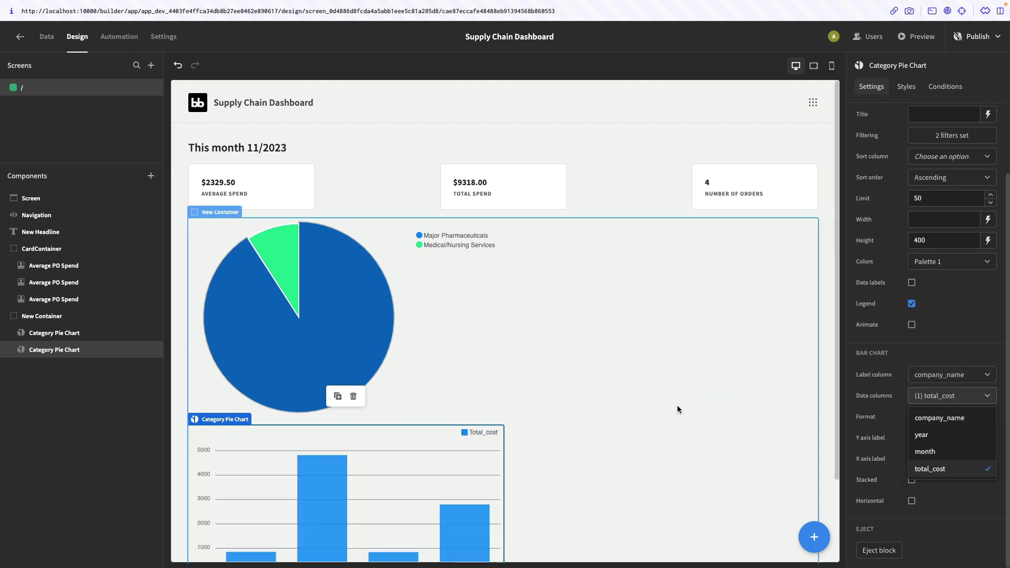
{"action": "left_click", "coordinate": [912, 501]}
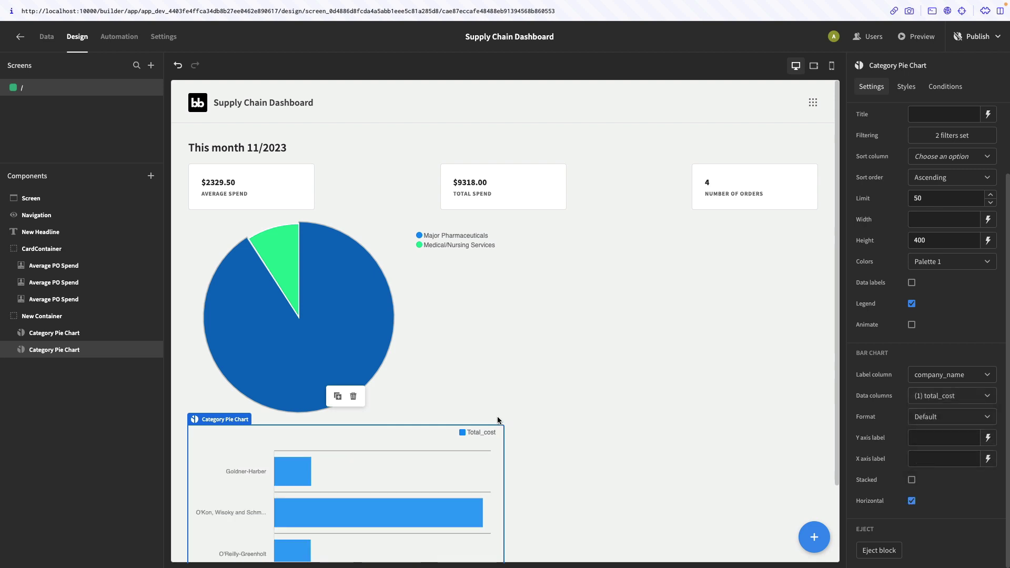
Step: Set the charts' container direction to row so both charts sit side by side
{"action": "left_click", "coordinate": [483, 406]}
{"action": "scroll", "coordinate": [595, 234], "scroll_direction": "down", "scroll_amount": 2}
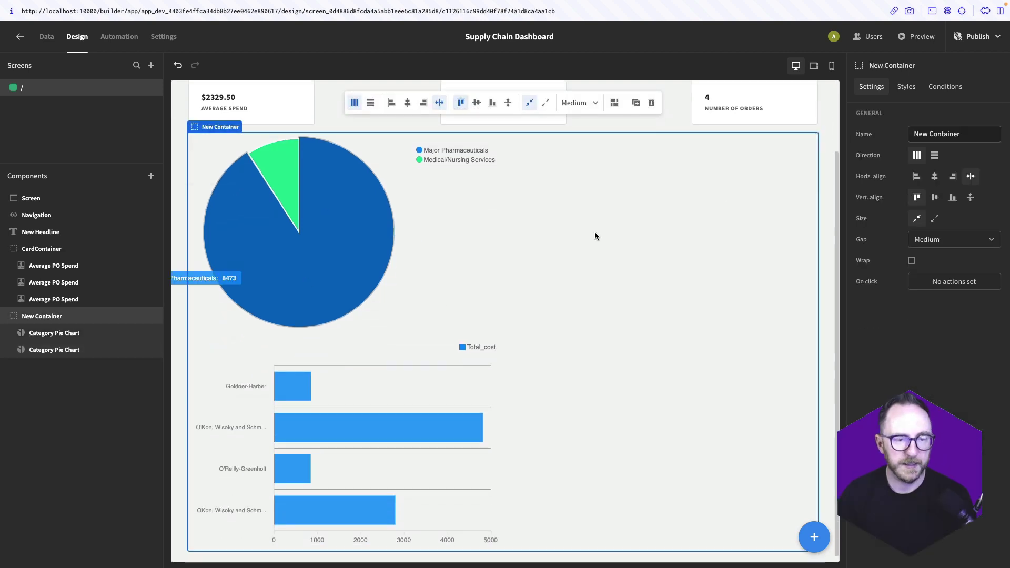
{"action": "left_click", "coordinate": [934, 155]}
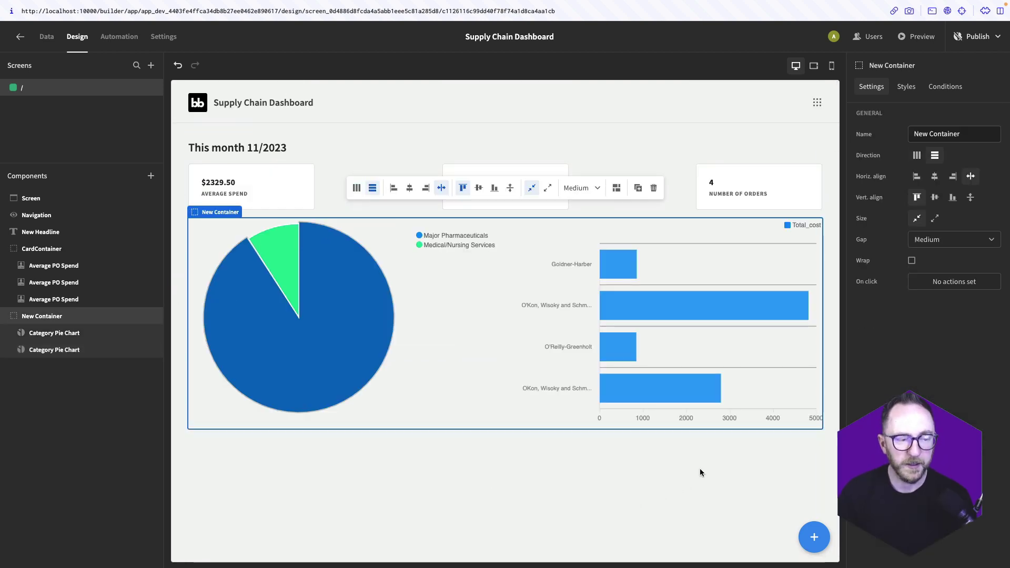
{"action": "left_click", "coordinate": [333, 303]}
{"action": "left_click", "coordinate": [942, 197]}
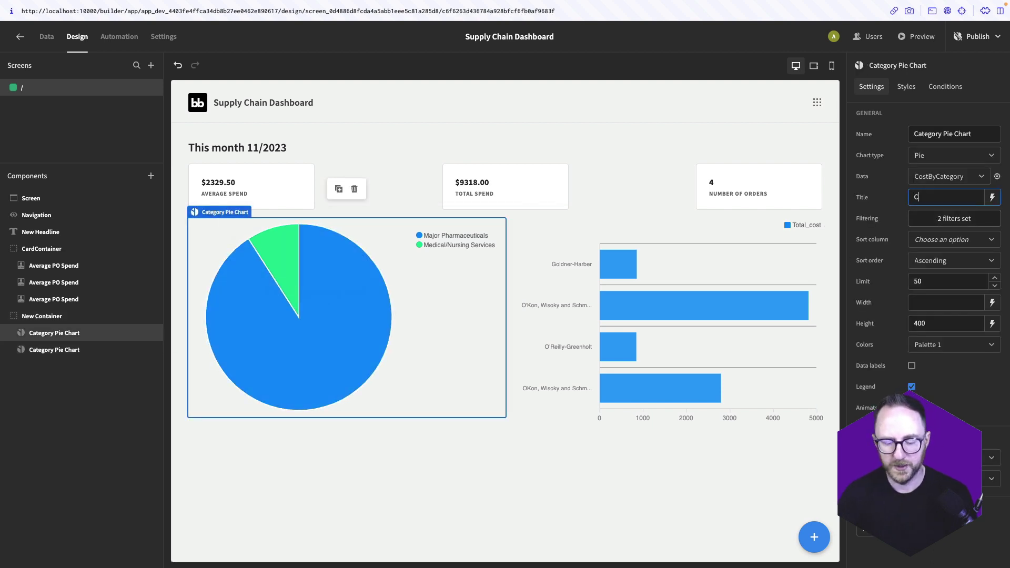
Step: Title the pie chart 'Costs by Category' and the bar chart 'Costs by Company'
{"action": "type", "text": "Costs by Category"}
{"action": "left_click", "coordinate": [736, 306]}
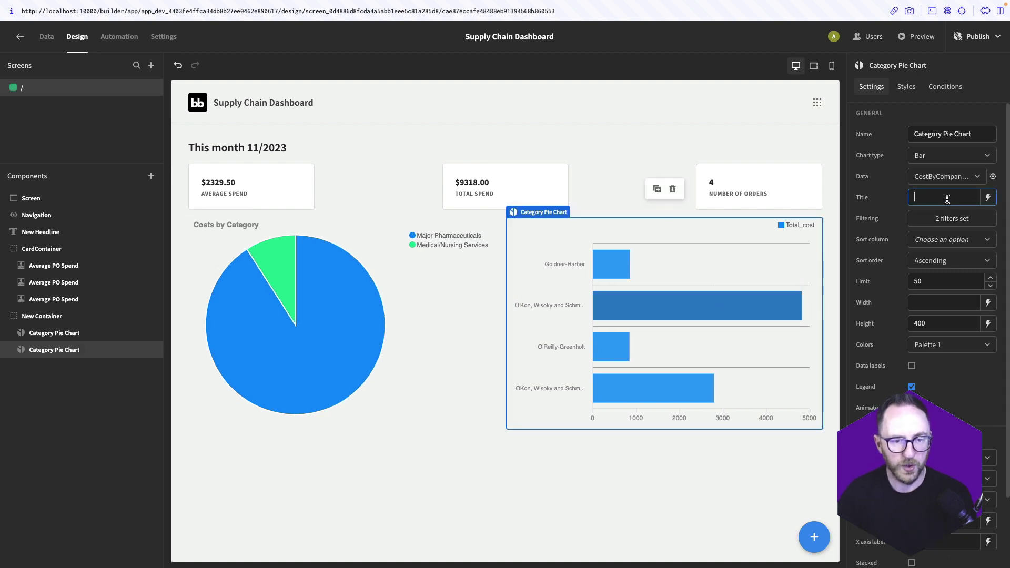
{"action": "type", "text": "Costs by Company"}
{"action": "key", "text": "Return"}
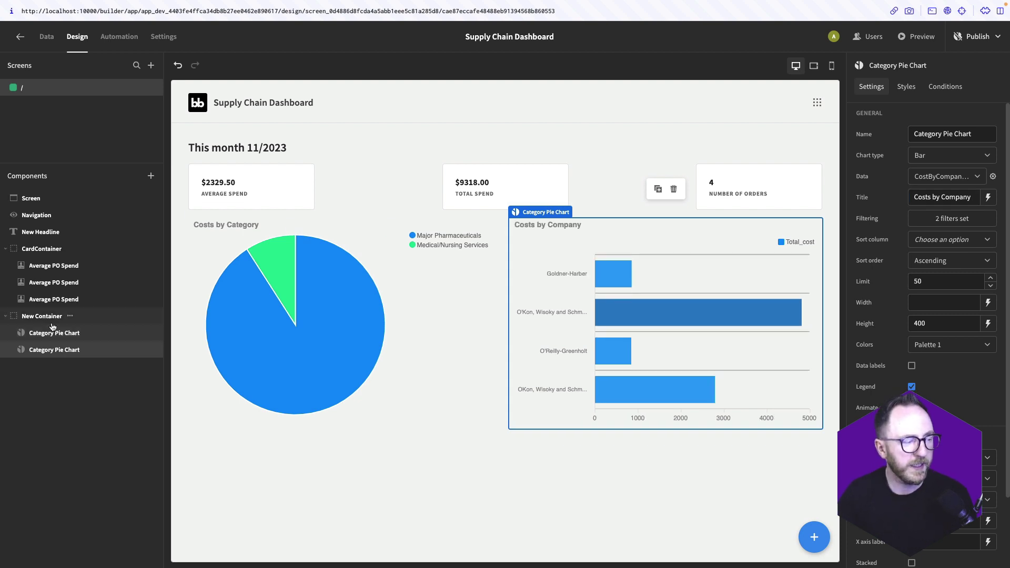
Step: Duplicate the container holding both charts to repeat the row below
{"action": "left_click", "coordinate": [72, 321]}
{"action": "left_click", "coordinate": [70, 320]}
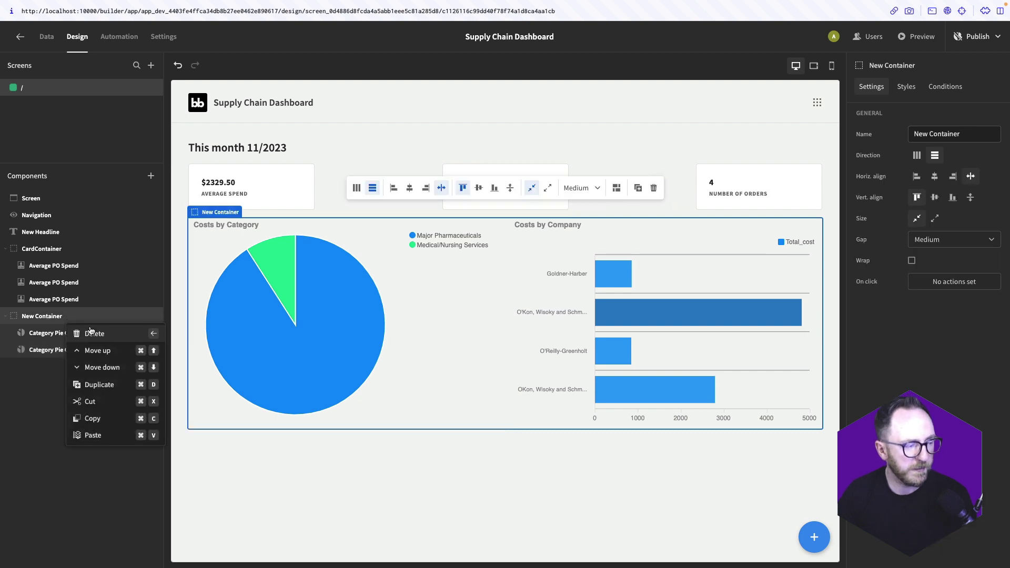
{"action": "left_click", "coordinate": [90, 402]}
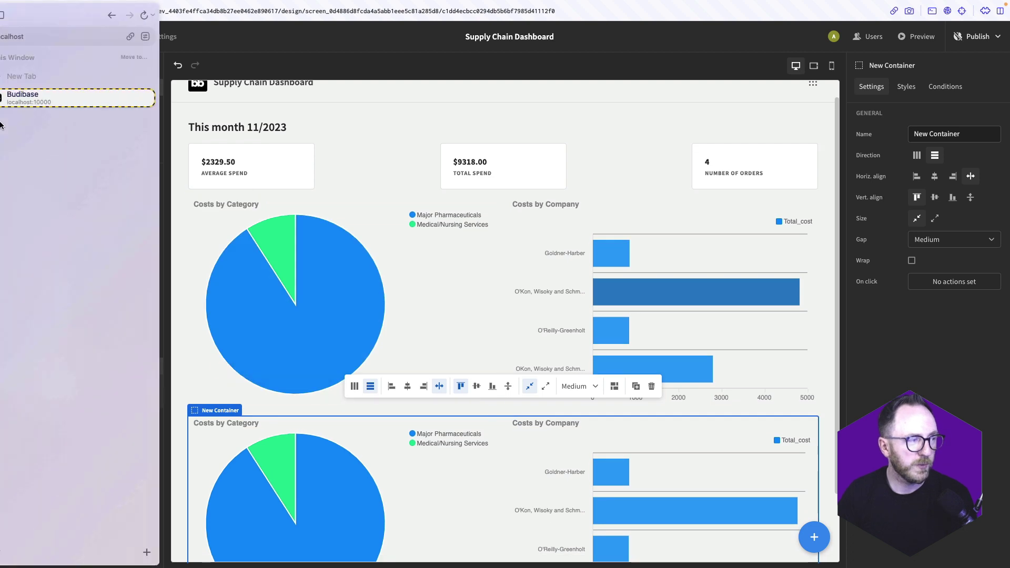
Step: Add a new Read query on the PostgreSQL source named CumulativeChangeByItemByMonth
{"action": "left_click", "coordinate": [46, 36]}
{"action": "left_click", "coordinate": [44, 139]}
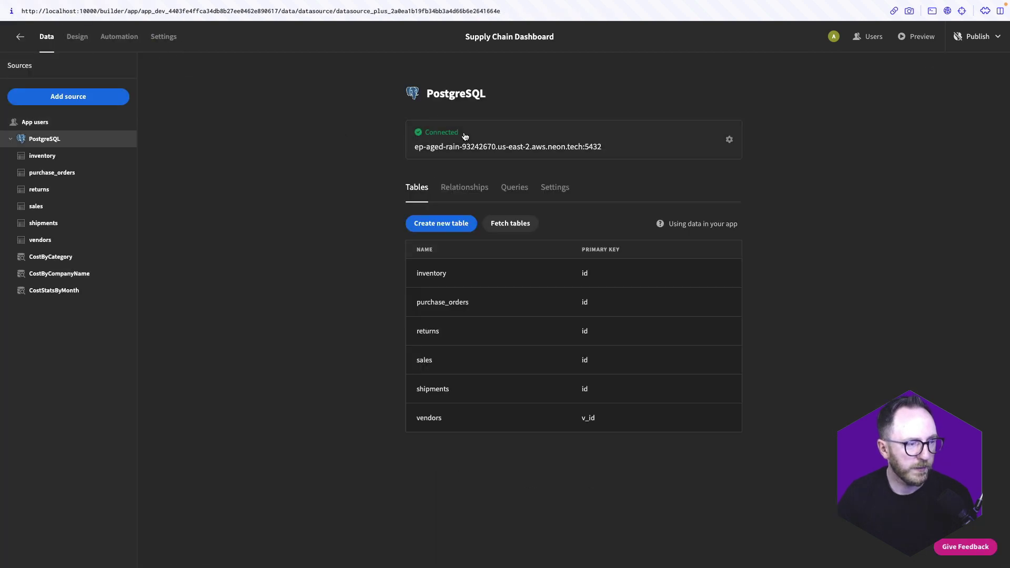
{"action": "left_click", "coordinate": [514, 187]}
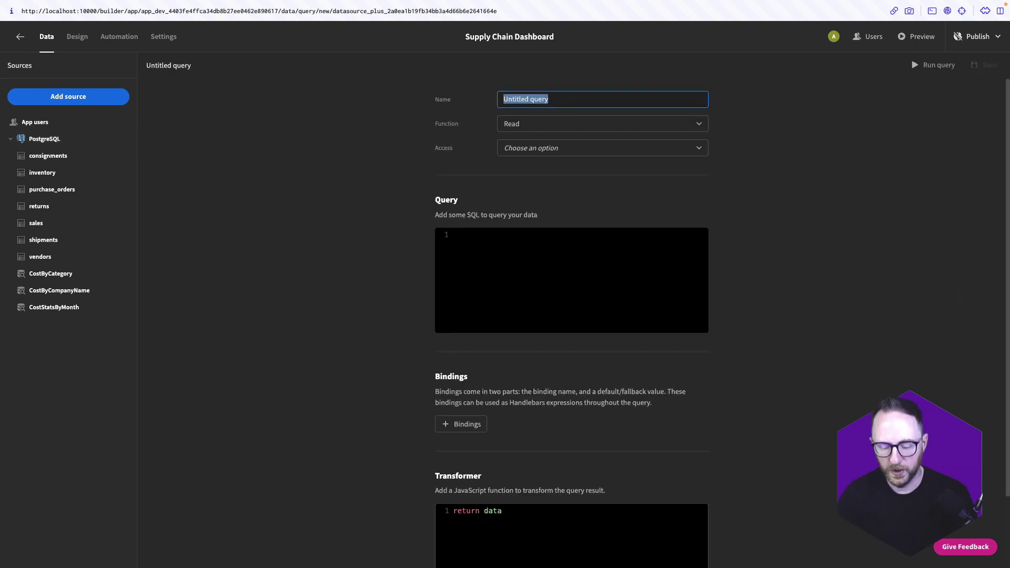
{"action": "type", "text": "Cul"}
{"action": "type", "text": "ulativeChangeB"}
{"action": "type", "text": "yItemByMonth"}
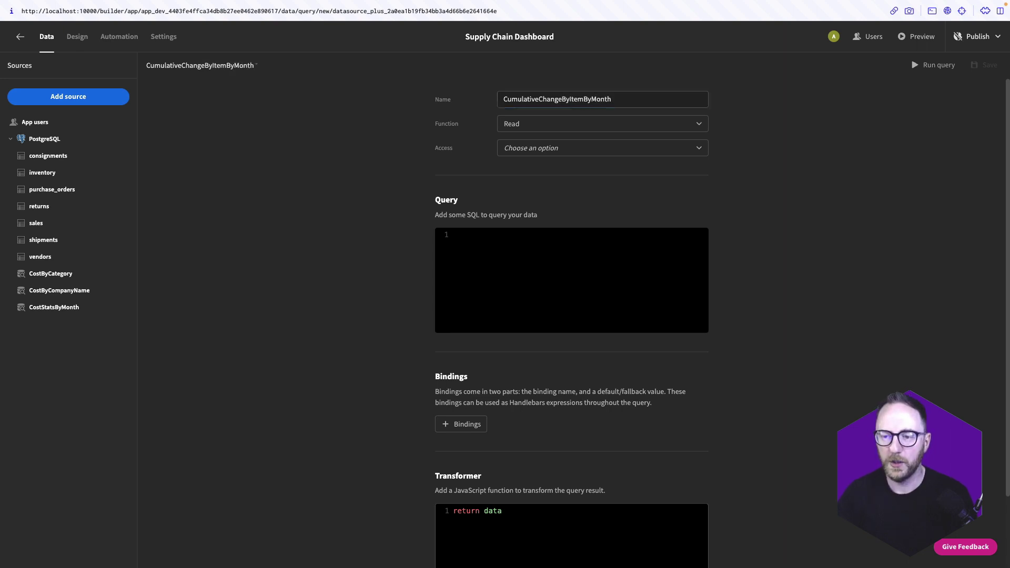
Step: Paste the AllStockChanges SQL and highlight its item name, month truncation and consignment sum
{"action": "left_click", "coordinate": [528, 266]}
{"action": "key", "text": "ctrl+v"}
{"action": "scroll", "coordinate": [541, 266], "scroll_direction": "up", "scroll_amount": 5}
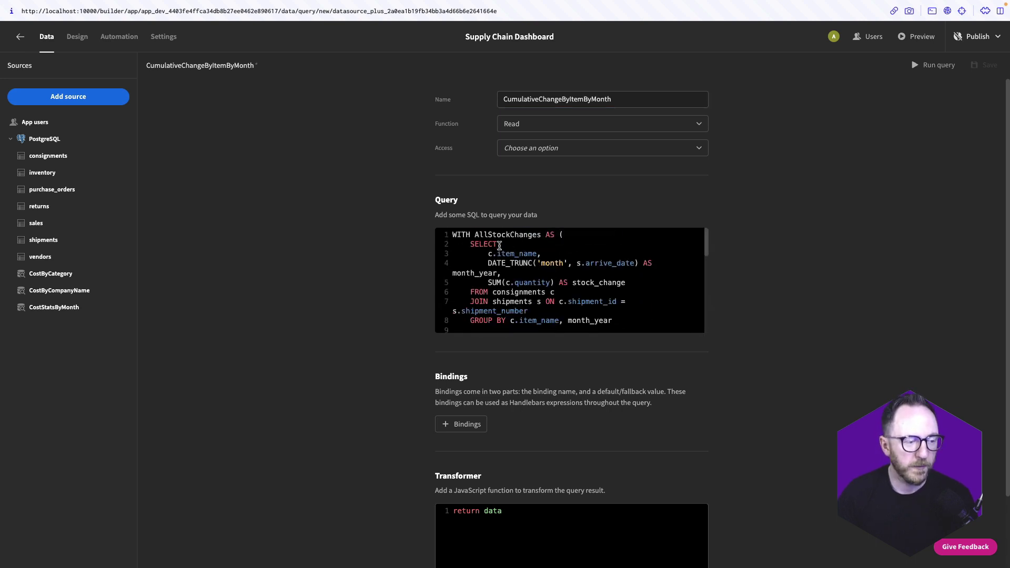
{"action": "left_click_drag", "start_coordinate": [477, 236], "coordinate": [544, 235]}
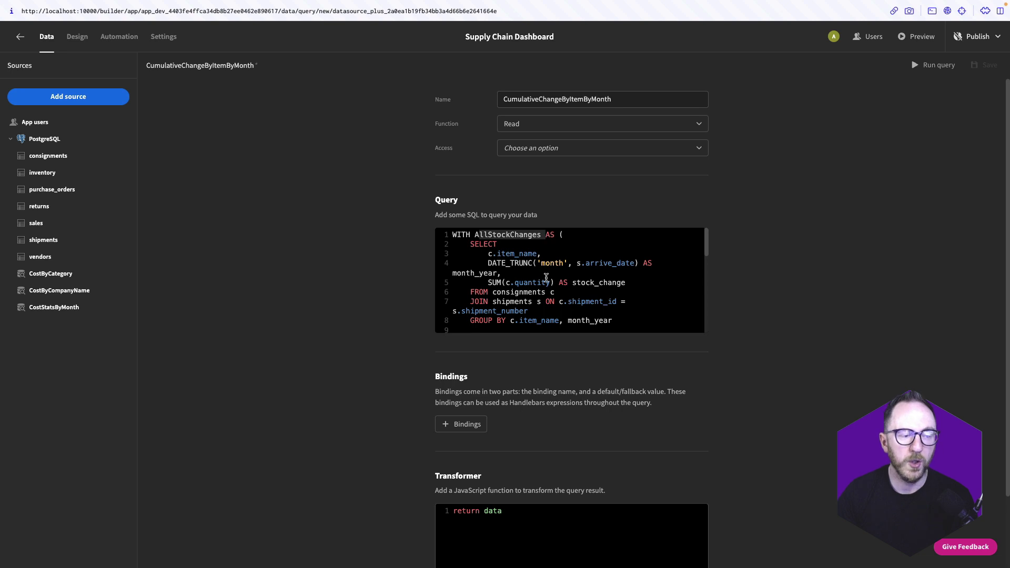
{"action": "scroll", "coordinate": [545, 275], "scroll_direction": "down", "scroll_amount": 1}
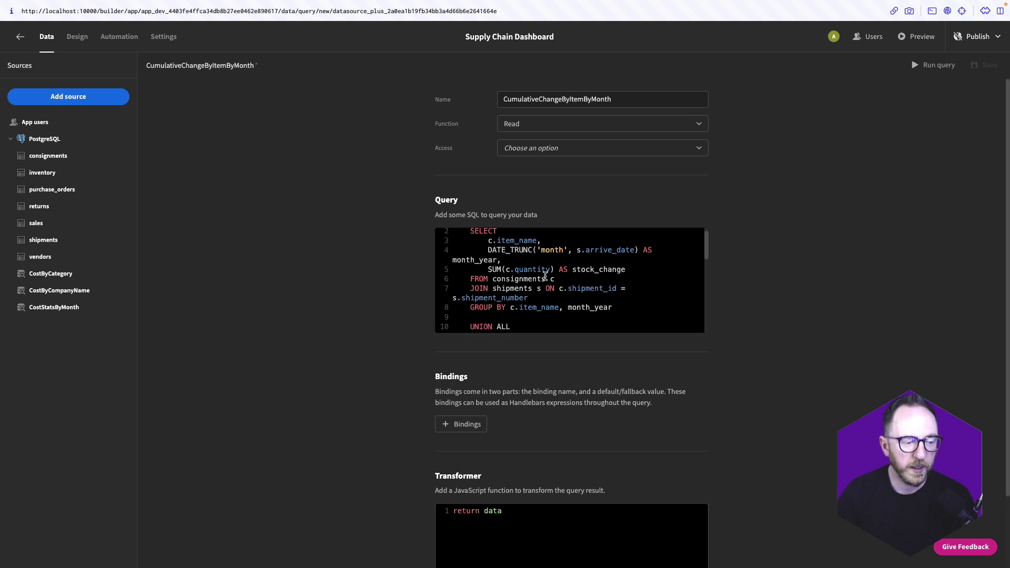
{"action": "scroll", "coordinate": [502, 258], "scroll_direction": "up", "scroll_amount": 1}
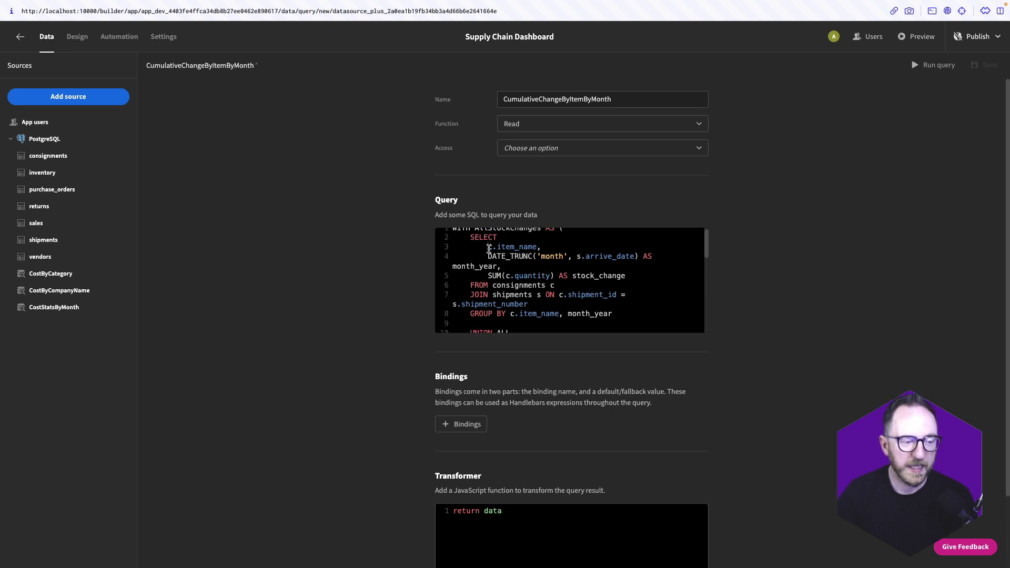
{"action": "left_click_drag", "start_coordinate": [487, 246], "coordinate": [546, 246]}
{"action": "left_click", "coordinate": [536, 247]}
{"action": "left_click_drag", "start_coordinate": [485, 253], "coordinate": [631, 257]}
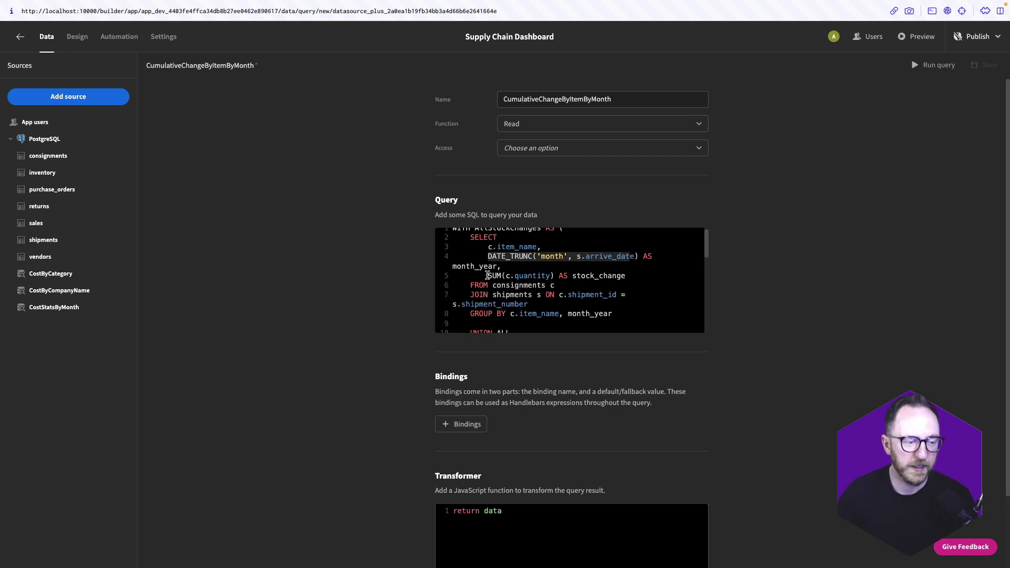
{"action": "left_click_drag", "start_coordinate": [488, 275], "coordinate": [618, 277]}
Step: Scroll through the rest of the SQL, highlighting the negative sales quantity sum
{"action": "scroll", "coordinate": [638, 276], "scroll_direction": "down", "scroll_amount": 1}
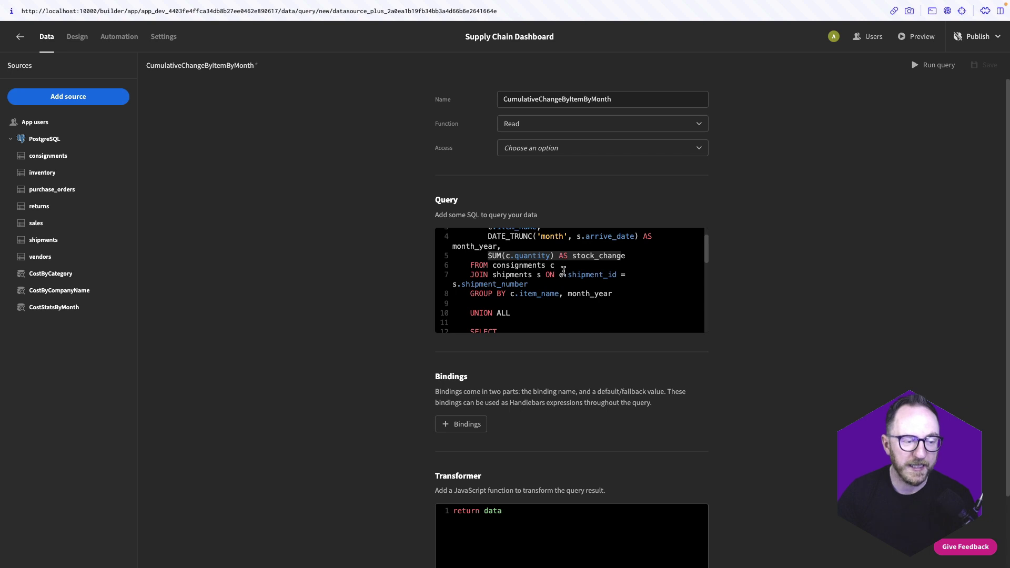
{"action": "scroll", "coordinate": [557, 291], "scroll_direction": "down", "scroll_amount": 1}
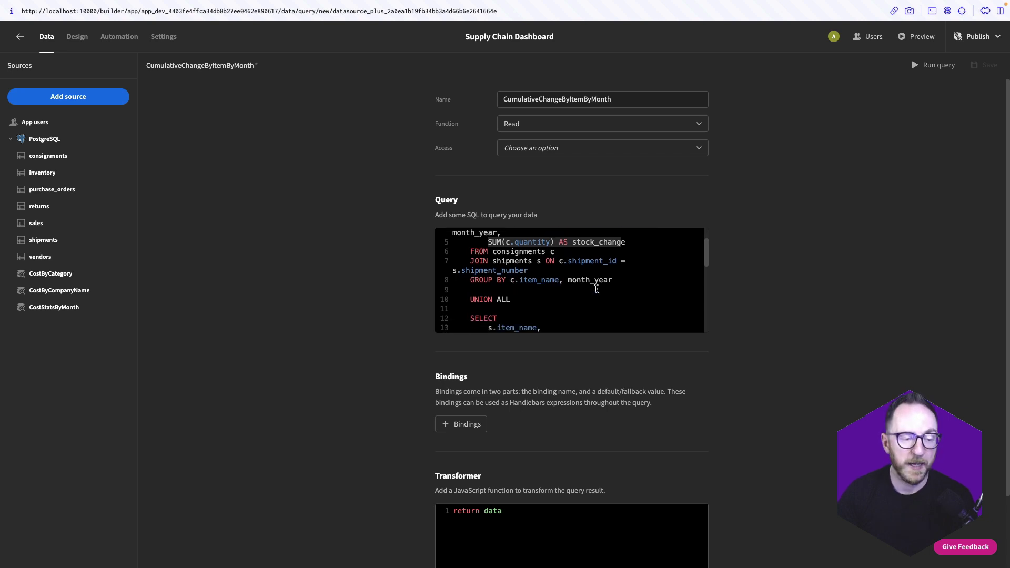
{"action": "scroll", "coordinate": [604, 294], "scroll_direction": "down", "scroll_amount": 1}
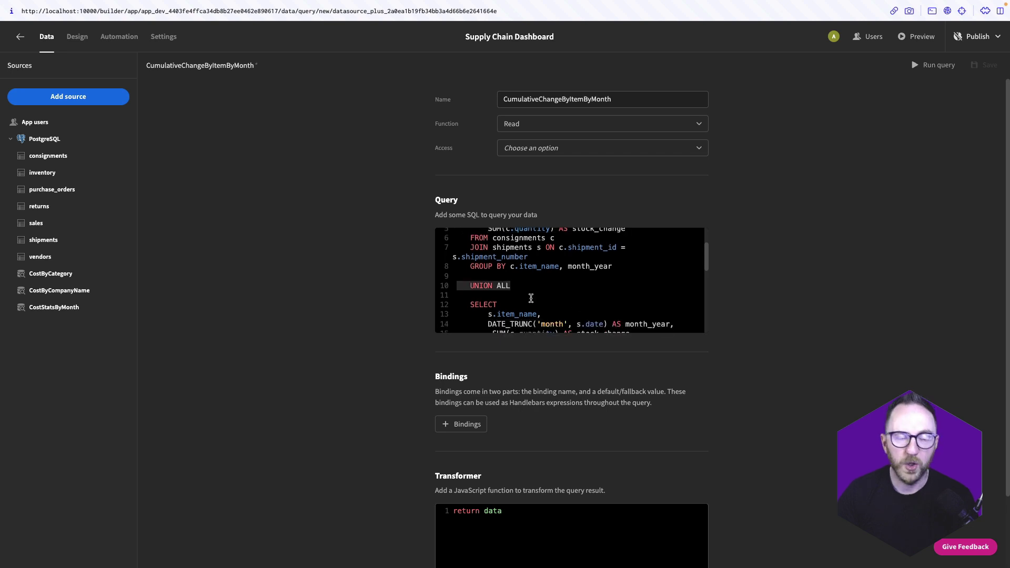
{"action": "scroll", "coordinate": [529, 302], "scroll_direction": "down", "scroll_amount": 4}
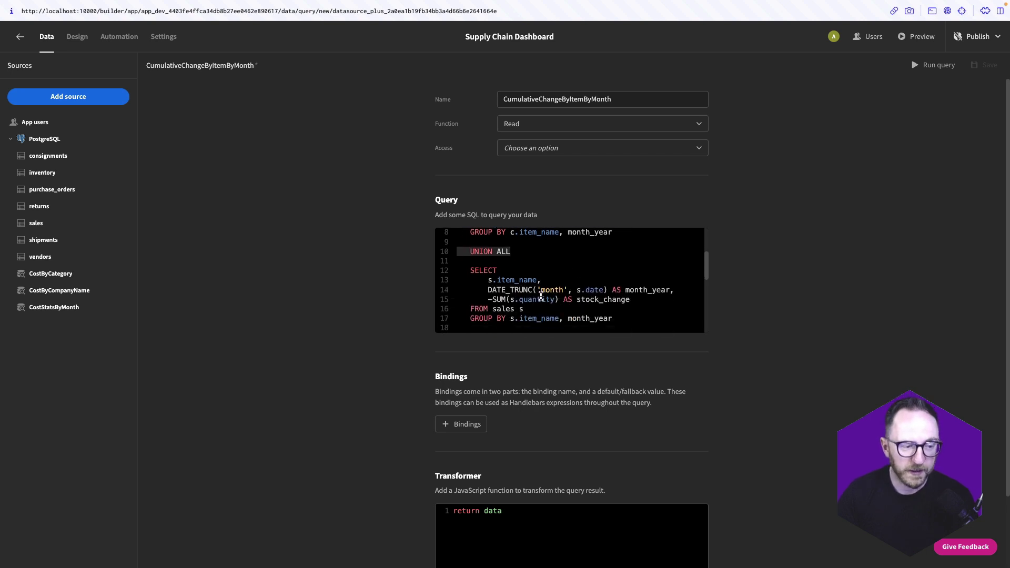
{"action": "scroll", "coordinate": [540, 296], "scroll_direction": "down", "scroll_amount": 1}
{"action": "scroll", "coordinate": [522, 264], "scroll_direction": "up", "scroll_amount": 1}
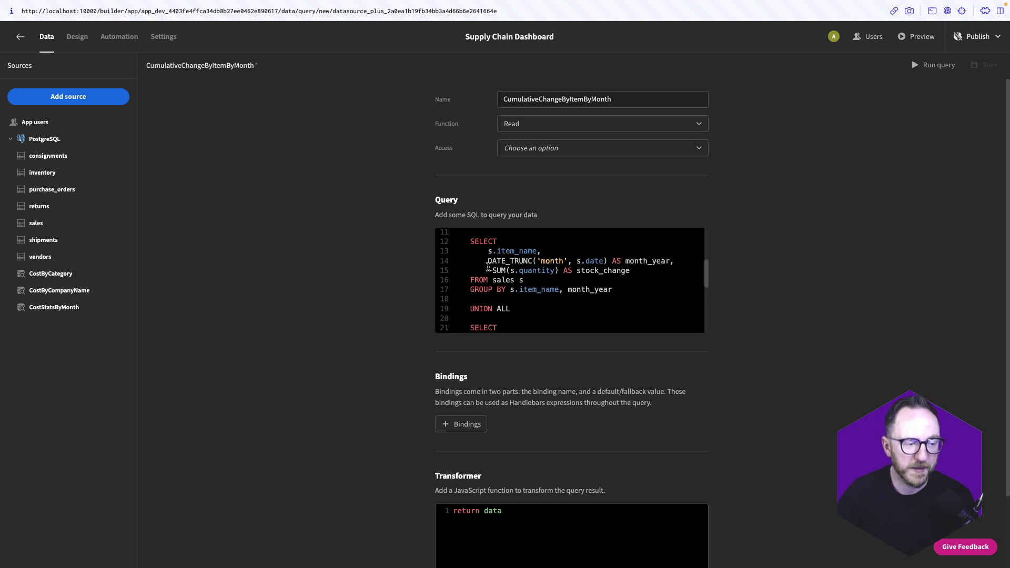
{"action": "left_click_drag", "start_coordinate": [483, 269], "coordinate": [637, 270]}
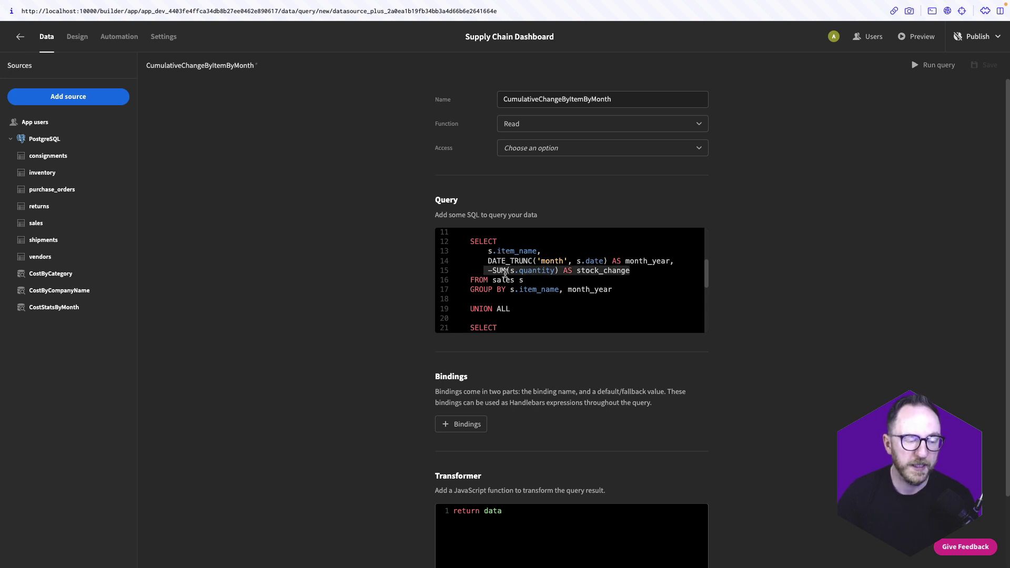
{"action": "scroll", "coordinate": [504, 273], "scroll_direction": "up", "scroll_amount": 4}
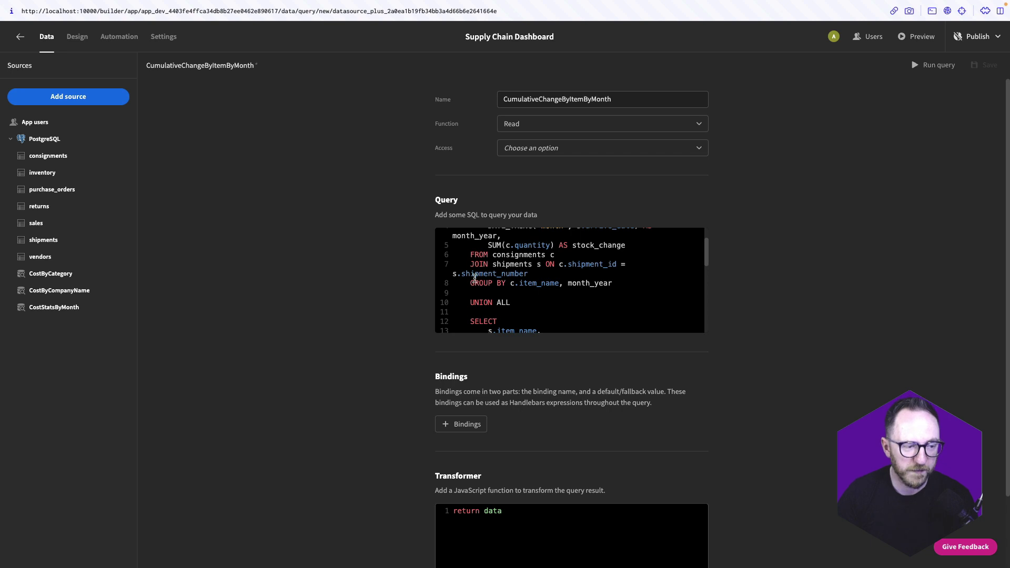
{"action": "scroll", "coordinate": [566, 291], "scroll_direction": "down", "scroll_amount": 3}
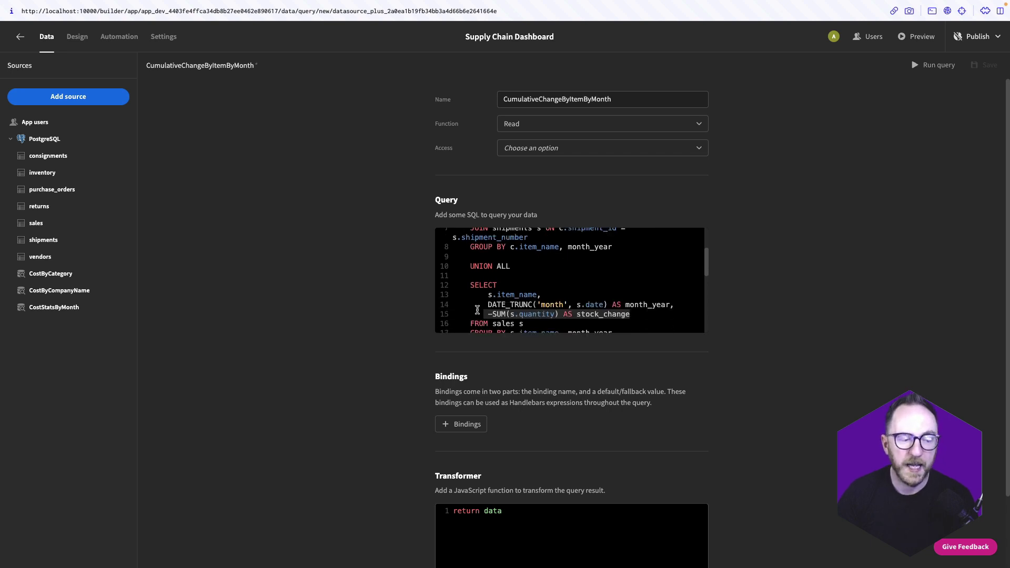
{"action": "scroll", "coordinate": [504, 314], "scroll_direction": "down", "scroll_amount": 4}
{"action": "scroll", "coordinate": [545, 310], "scroll_direction": "up", "scroll_amount": 4}
{"action": "scroll", "coordinate": [546, 298], "scroll_direction": "up", "scroll_amount": 4}
{"action": "scroll", "coordinate": [545, 289], "scroll_direction": "down", "scroll_amount": 1}
{"action": "scroll", "coordinate": [545, 289], "scroll_direction": "down", "scroll_amount": 5}
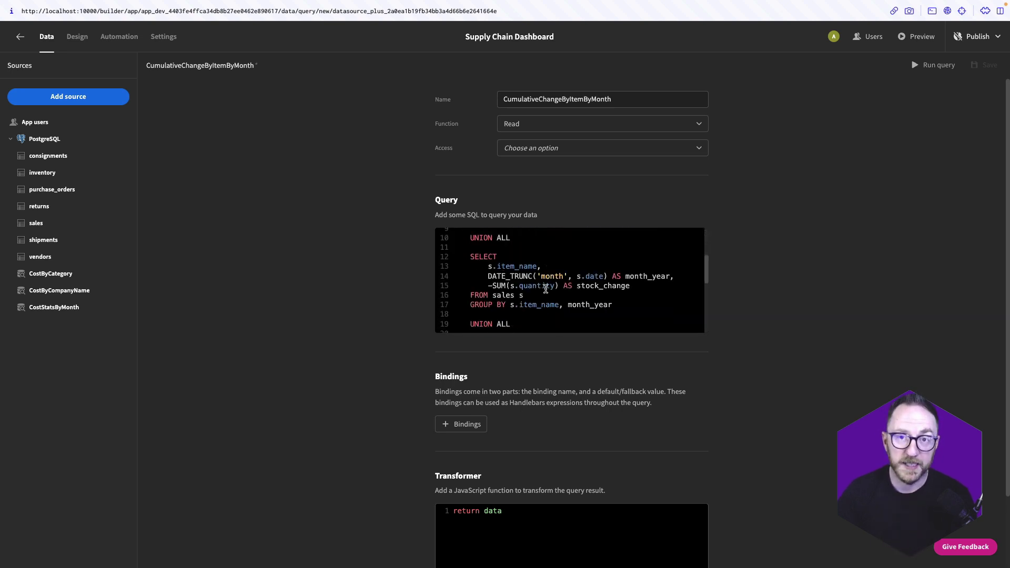
{"action": "scroll", "coordinate": [546, 290], "scroll_direction": "down", "scroll_amount": 5}
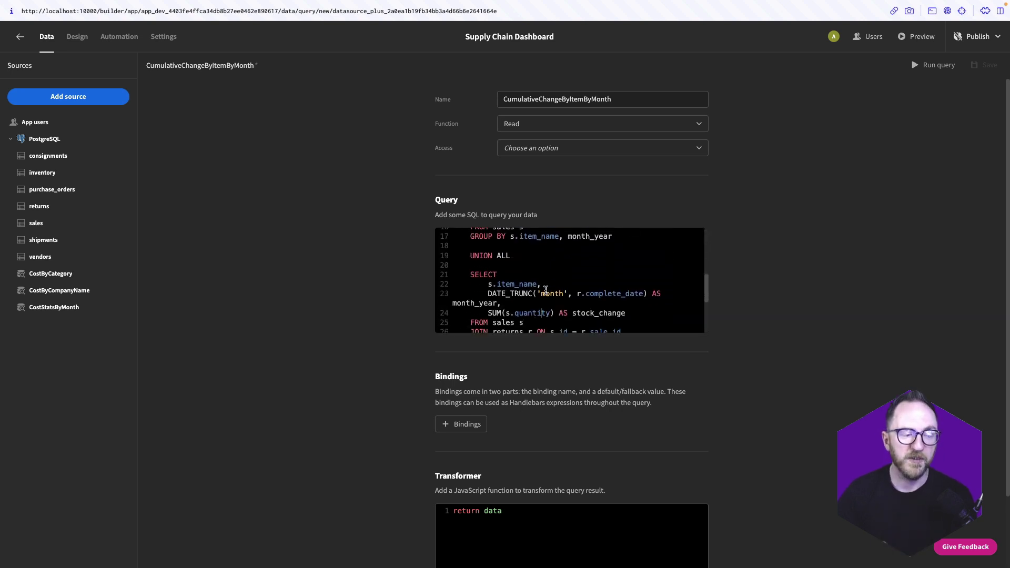
{"action": "scroll", "coordinate": [546, 291], "scroll_direction": "down", "scroll_amount": 1}
{"action": "scroll", "coordinate": [546, 290], "scroll_direction": "down", "scroll_amount": 2}
{"action": "scroll", "coordinate": [545, 290], "scroll_direction": "up", "scroll_amount": 5}
{"action": "scroll", "coordinate": [546, 291], "scroll_direction": "up", "scroll_amount": 5}
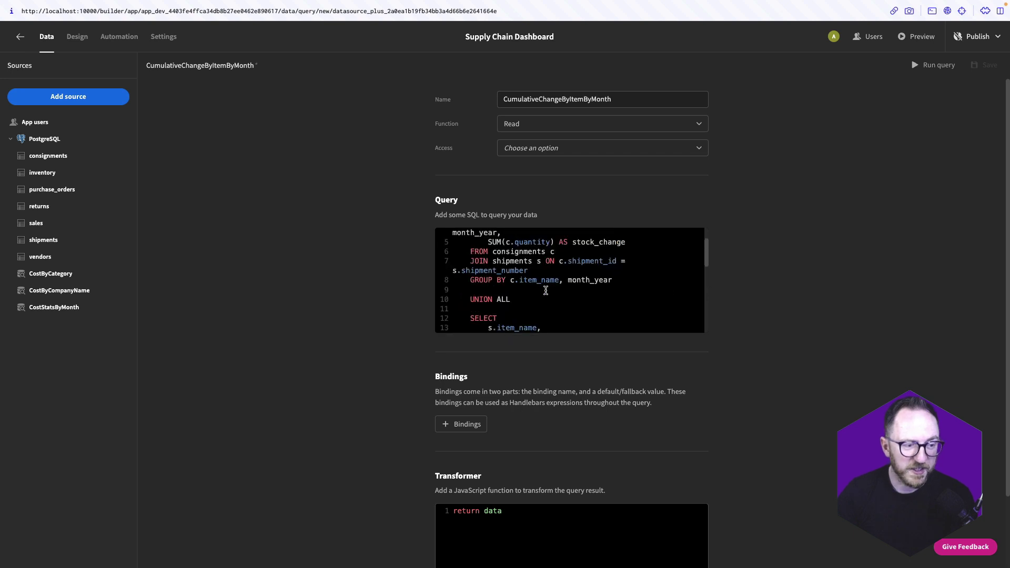
{"action": "scroll", "coordinate": [544, 286], "scroll_direction": "down", "scroll_amount": 10}
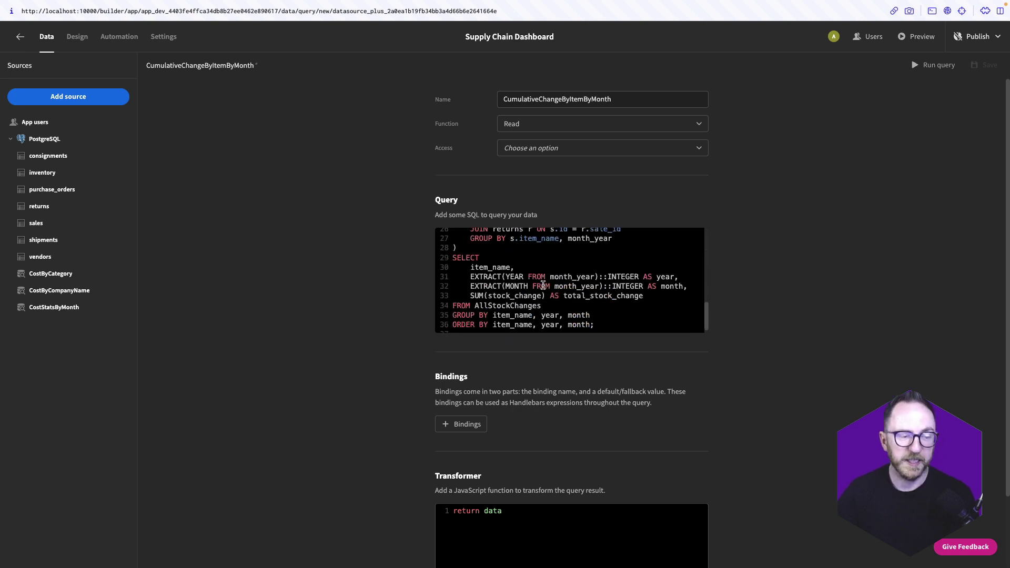
{"action": "scroll", "coordinate": [543, 285], "scroll_direction": "down", "scroll_amount": 1}
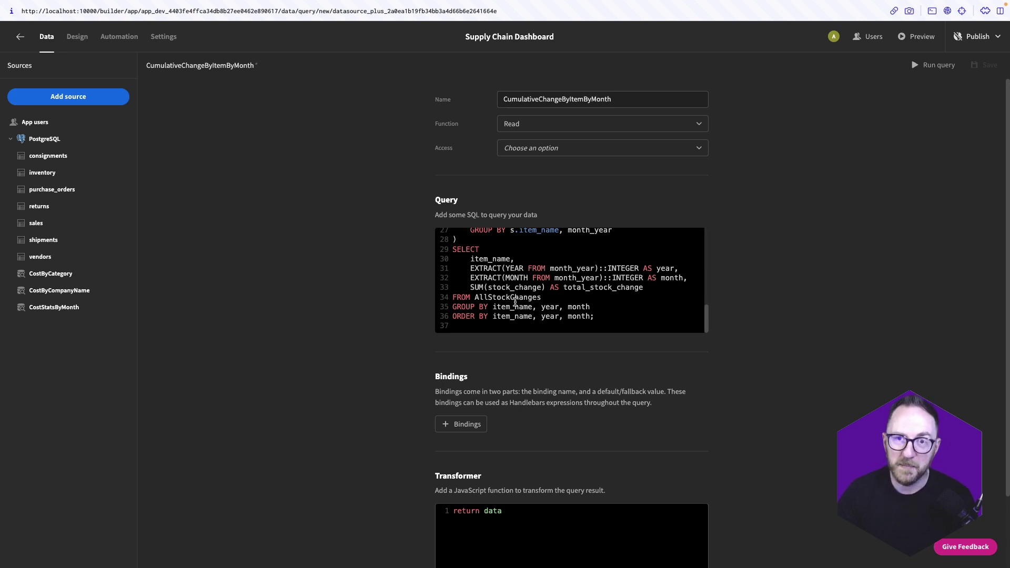
Step: Run CumulativeChangeByItemByMonth, inspect its per-item monthly rows in Preview, and save it
{"action": "scroll", "coordinate": [638, 319], "scroll_direction": "down", "scroll_amount": 1}
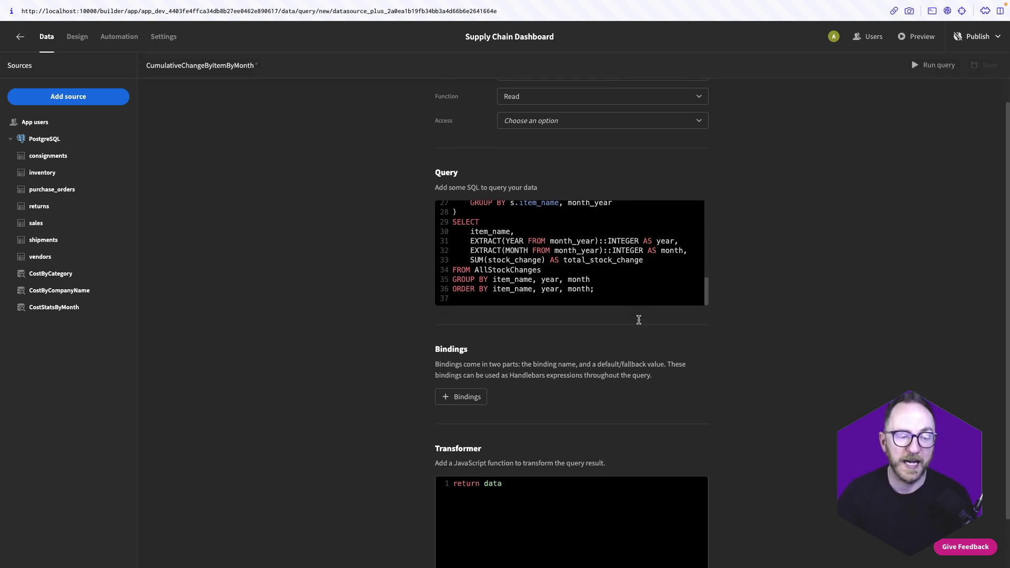
{"action": "left_click", "coordinate": [926, 65]}
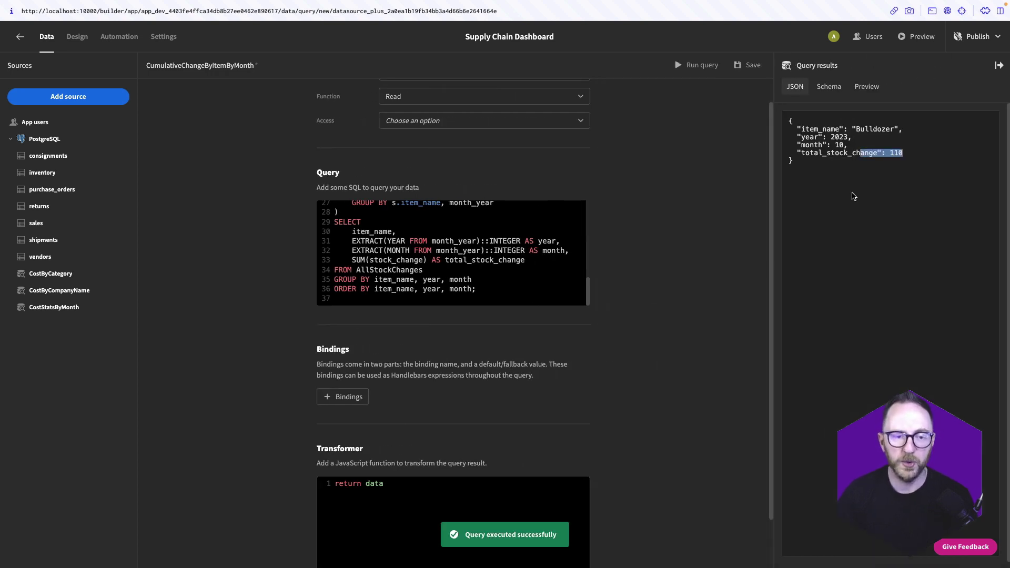
{"action": "left_click", "coordinate": [879, 90]}
{"action": "scroll", "coordinate": [884, 313], "scroll_direction": "down", "scroll_amount": 3}
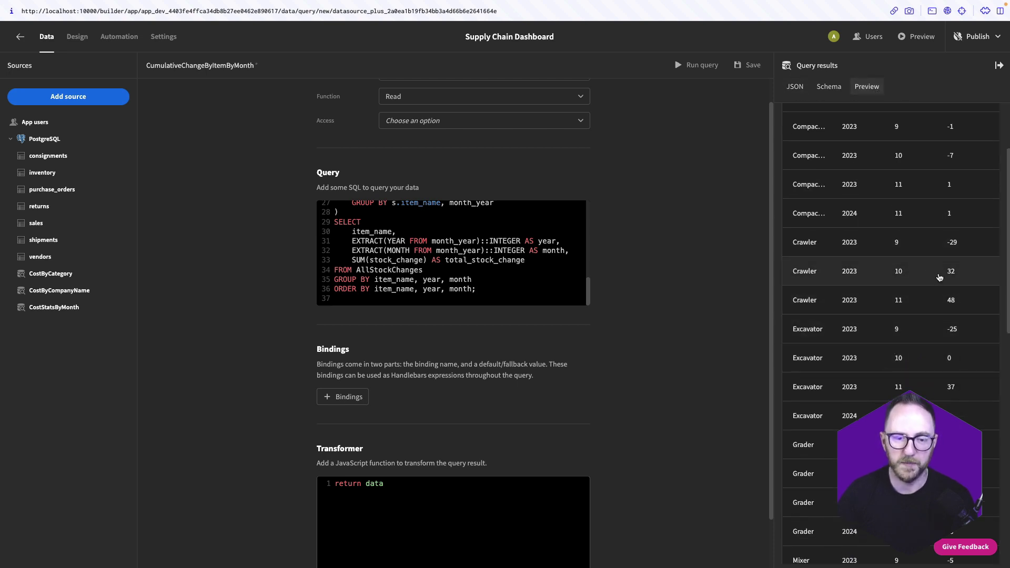
{"action": "scroll", "coordinate": [850, 379], "scroll_direction": "down", "scroll_amount": 3}
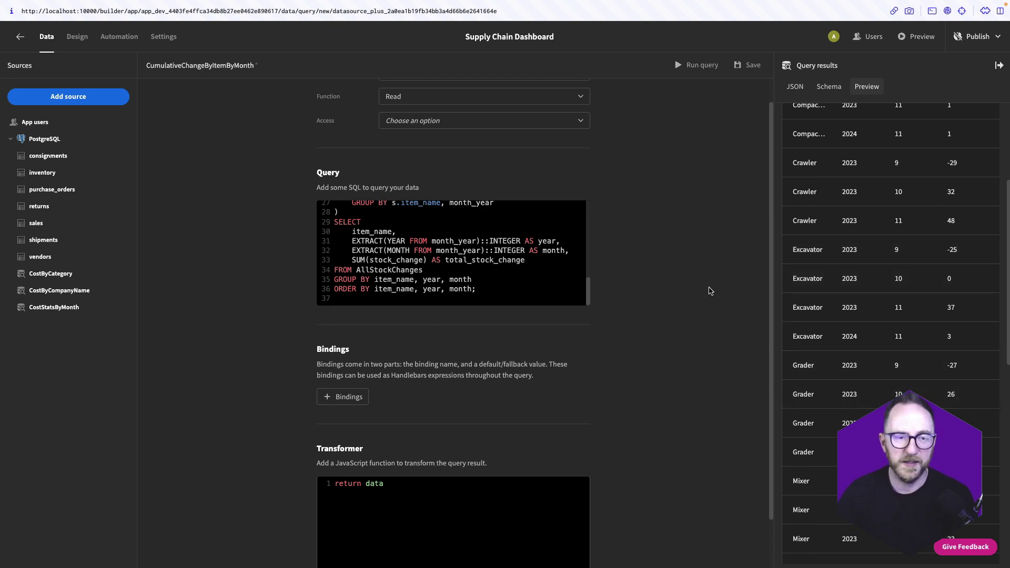
{"action": "left_click", "coordinate": [746, 66]}
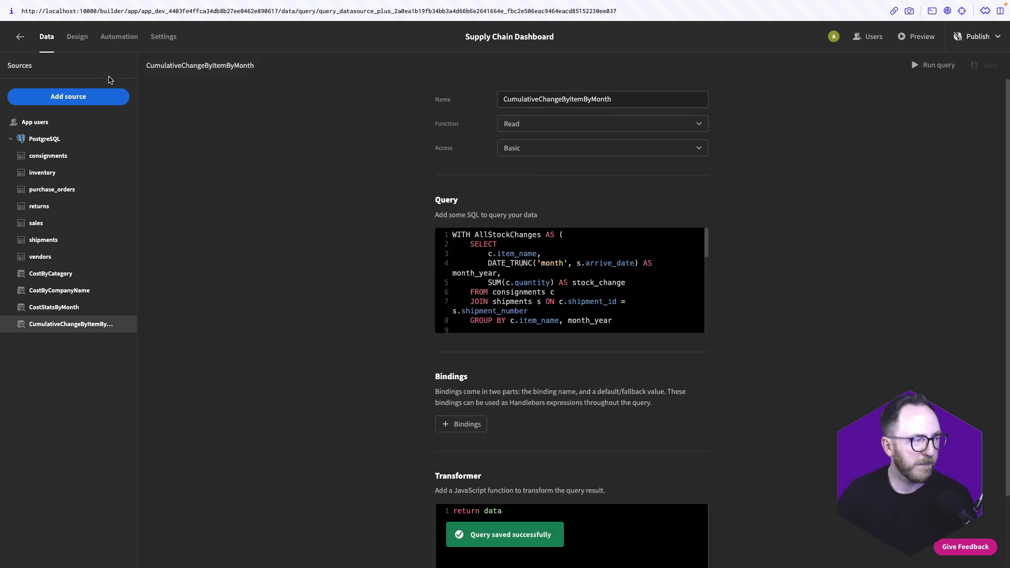
Step: Rename the duplicated chart on the dashboard to Cumulative Stock Change
{"action": "left_click", "coordinate": [75, 43]}
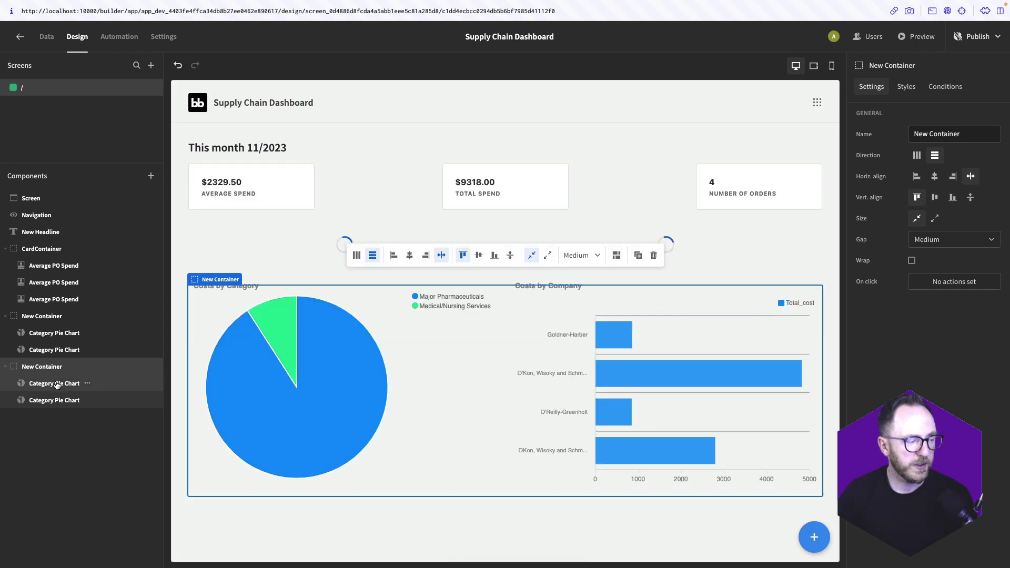
{"action": "left_click", "coordinate": [54, 383]}
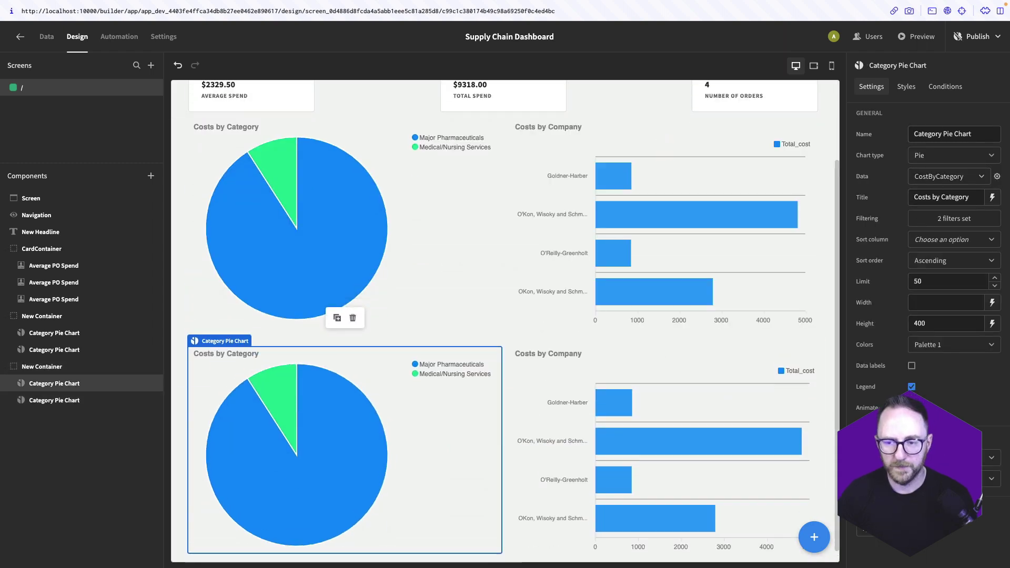
{"action": "triple_click", "coordinate": [954, 134]}
{"action": "type", "text": "Cumuilative Stock"}
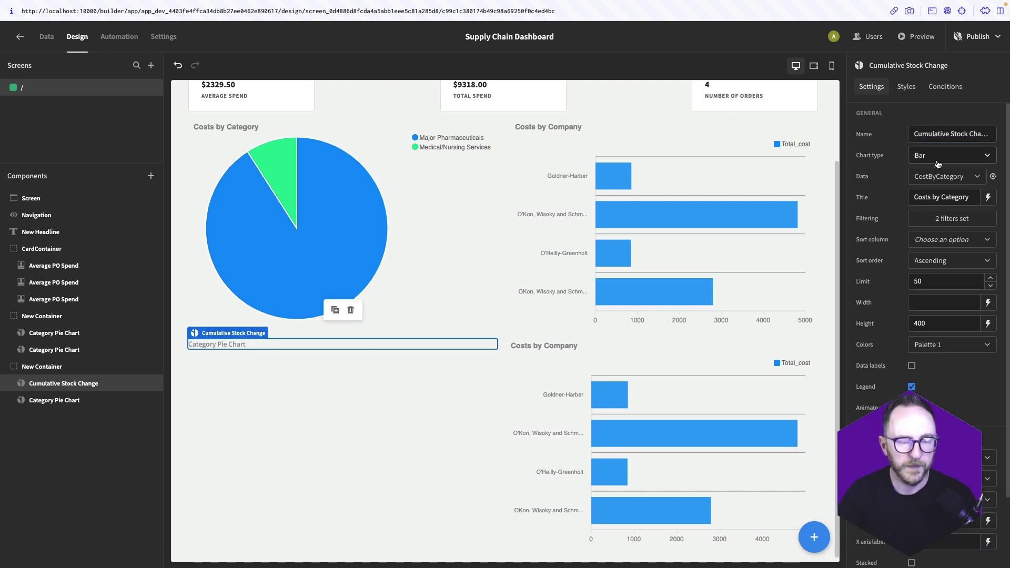
Step: Feed the chart from CumulativeChangeByItemByMonth, labelled by item_name, plotting total_stock_change
{"action": "left_click", "coordinate": [946, 179]}
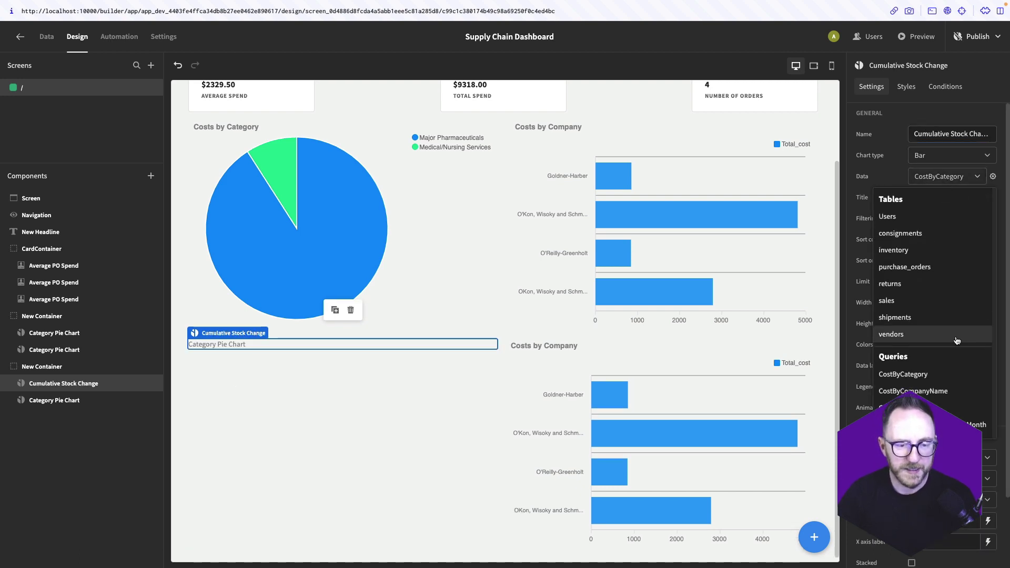
{"action": "left_click", "coordinate": [988, 421]}
{"action": "scroll", "coordinate": [910, 289], "scroll_direction": "down", "scroll_amount": 3}
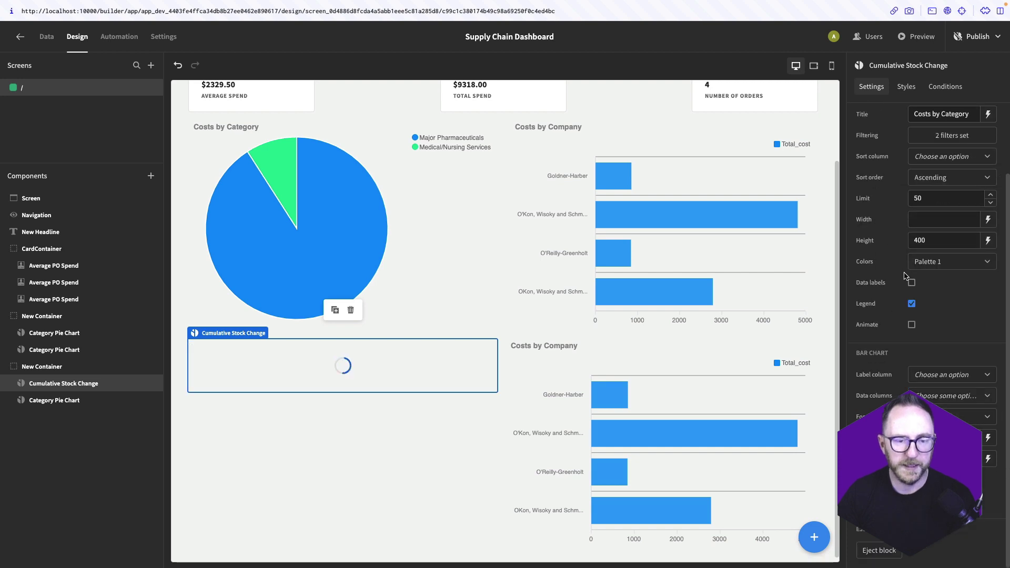
{"action": "left_click", "coordinate": [942, 374]}
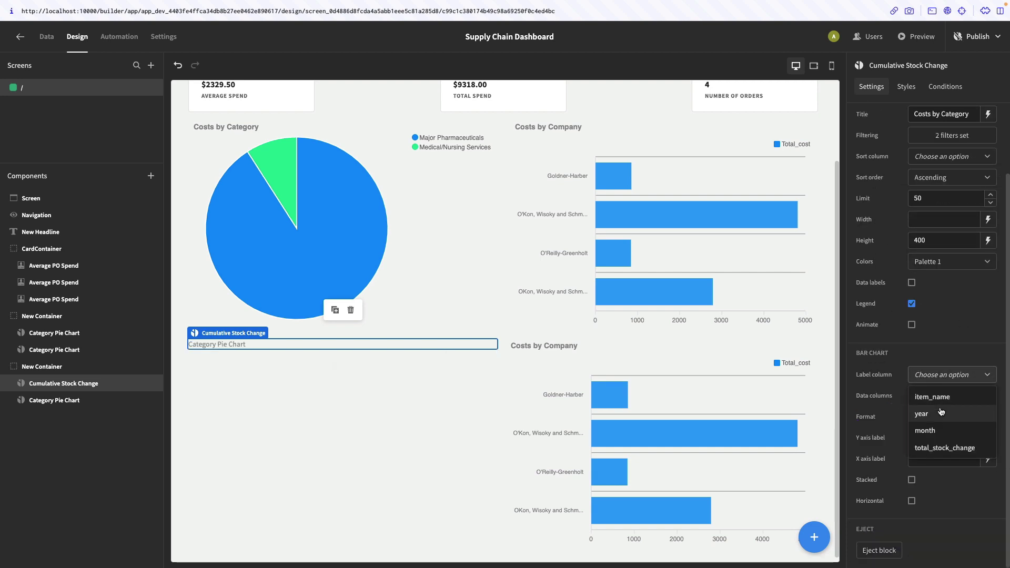
{"action": "left_click", "coordinate": [939, 395]}
{"action": "left_click", "coordinate": [939, 400]}
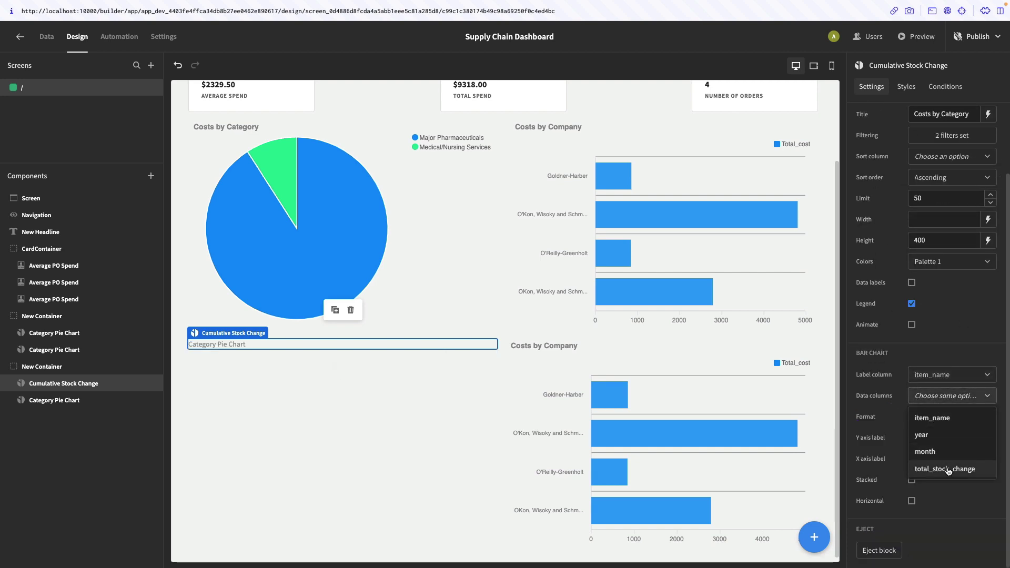
{"action": "left_click", "coordinate": [944, 469]}
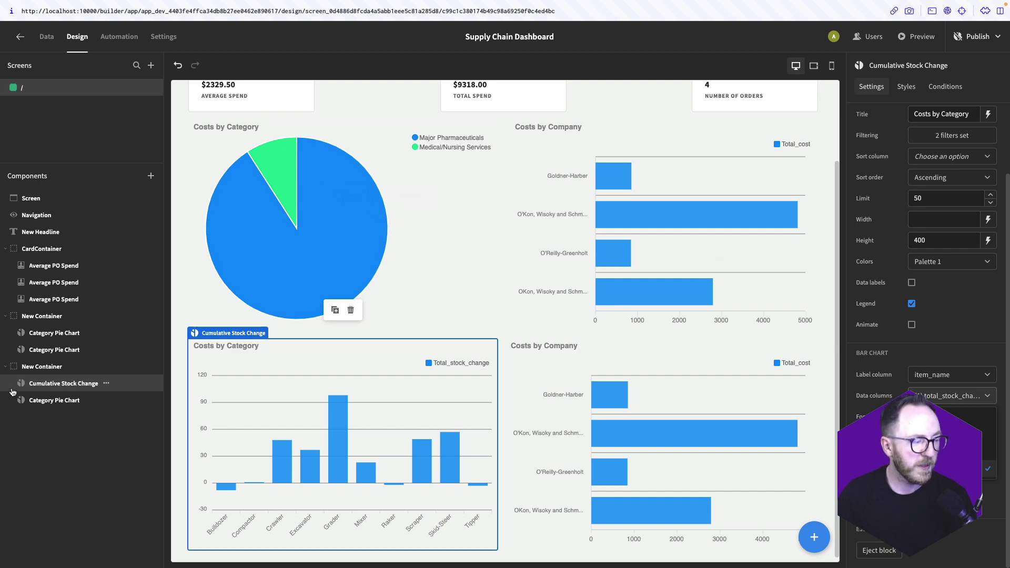
Step: Create a new query named CumulativeSpendThisMonth and paste in its cumulative spend SQL
{"action": "left_click", "coordinate": [46, 36]}
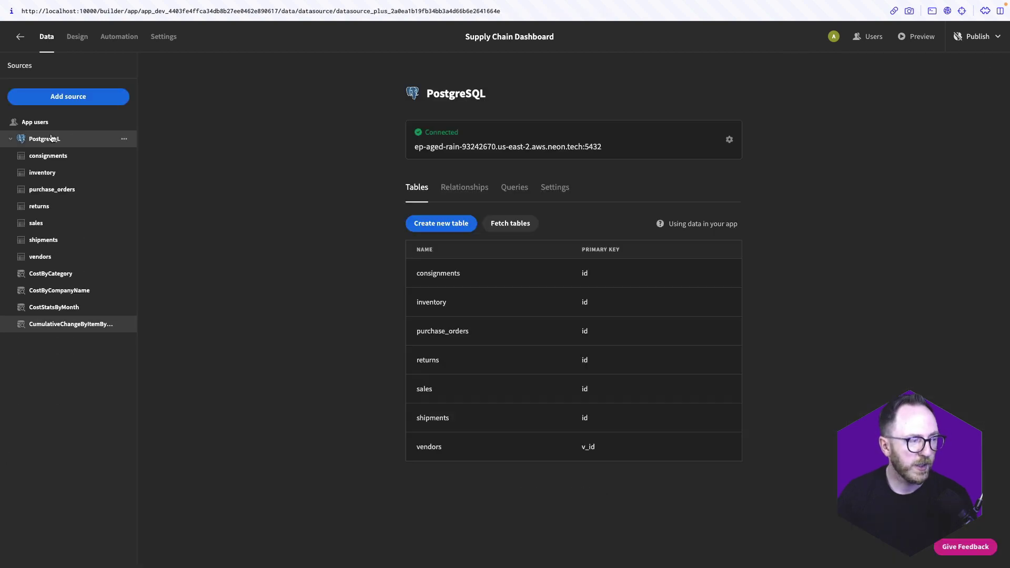
{"action": "left_click", "coordinate": [515, 187]}
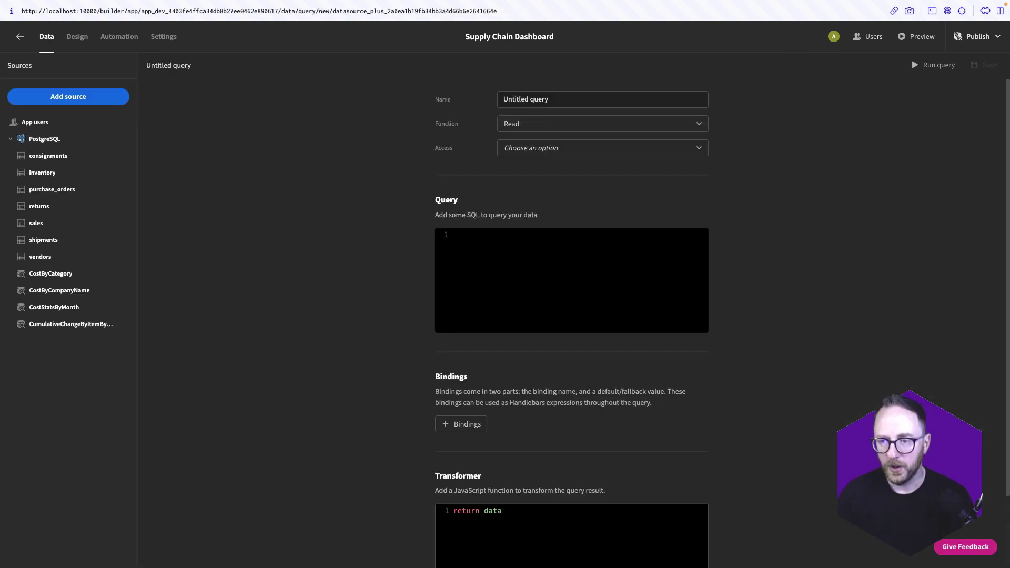
{"action": "triple_click", "coordinate": [515, 105]}
{"action": "type", "text": "CumulativeSpendThisMonth"}
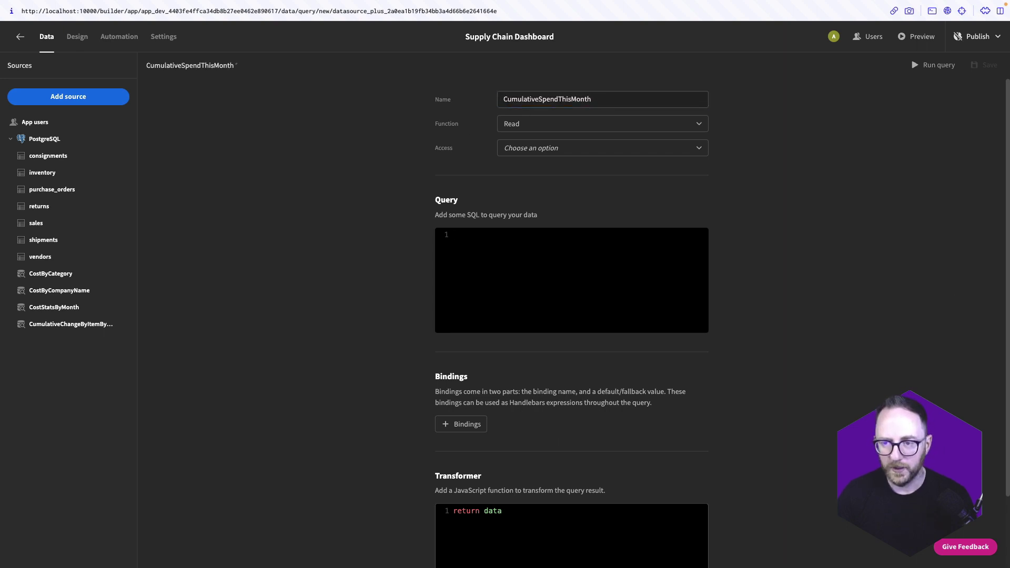
{"action": "key", "text": "ctrl+v"}
Step: Review the date series and running_daily_cumulative_cost parts, then run it and preview the rows
{"action": "left_click_drag", "start_coordinate": [457, 301], "coordinate": [419, 233]}
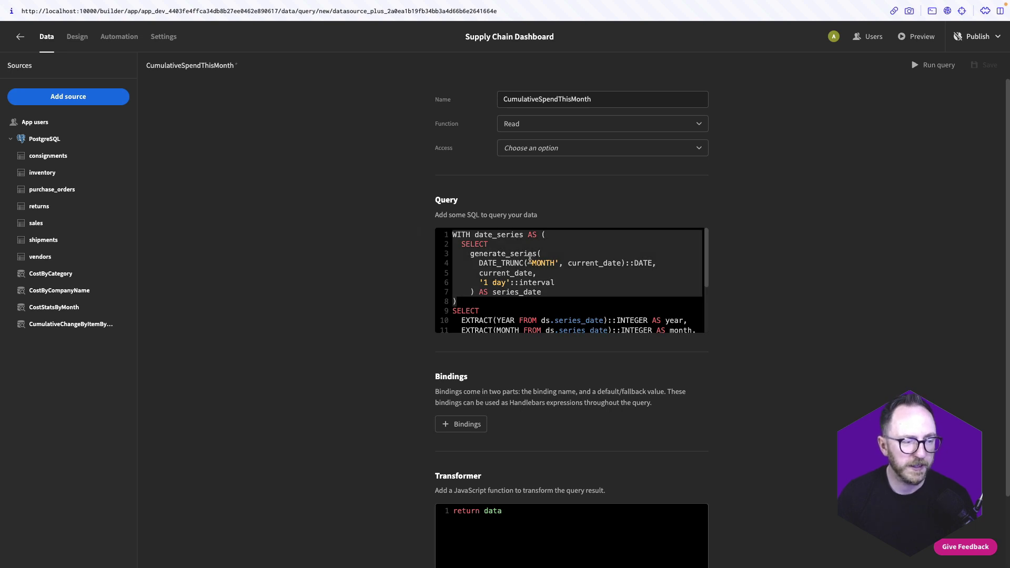
{"action": "key", "text": "shift+Down"}
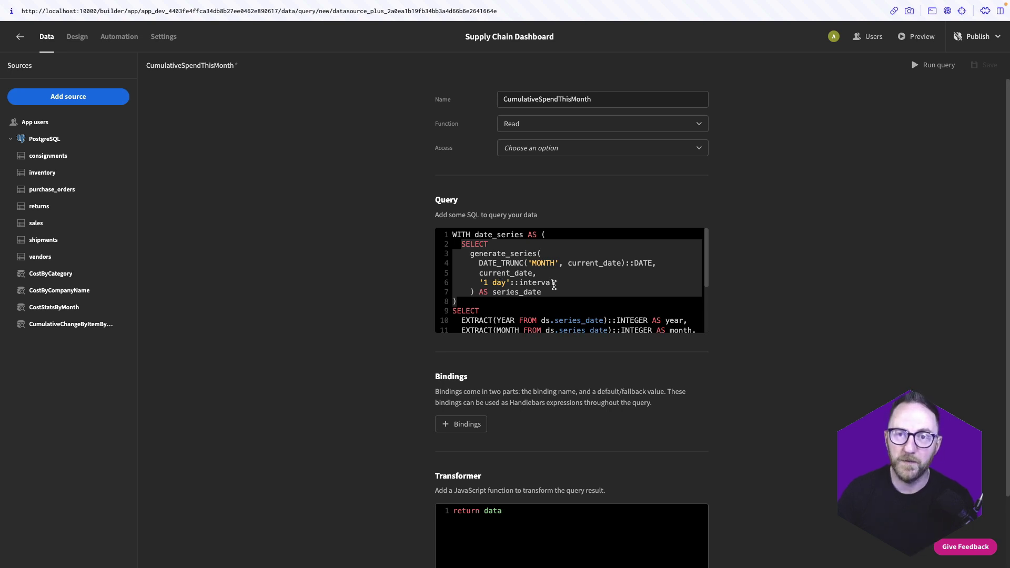
{"action": "scroll", "coordinate": [557, 281], "scroll_direction": "down", "scroll_amount": 3}
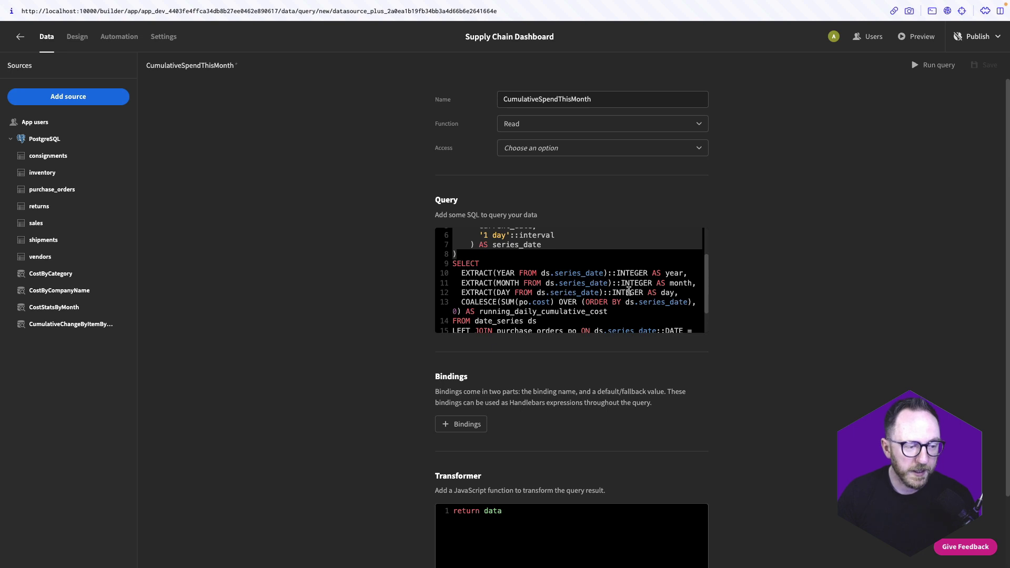
{"action": "scroll", "coordinate": [630, 294], "scroll_direction": "down", "scroll_amount": 1}
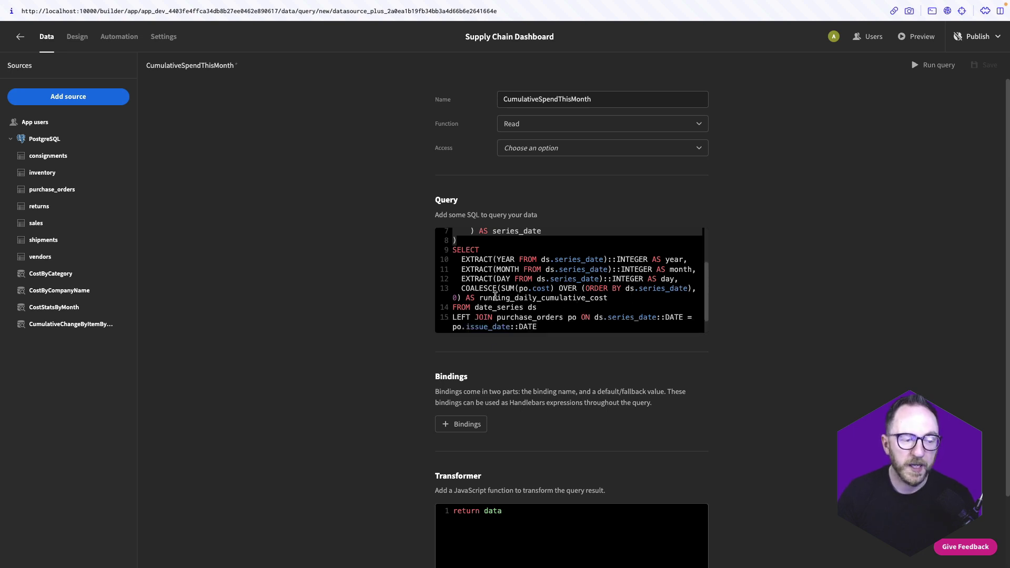
{"action": "left_click_drag", "start_coordinate": [495, 298], "coordinate": [642, 303]}
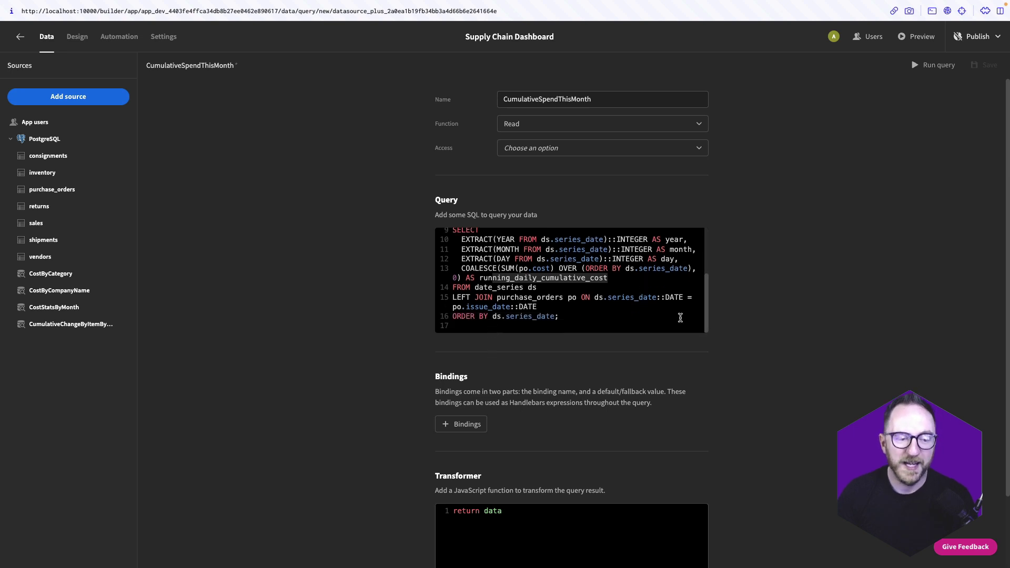
{"action": "left_click", "coordinate": [911, 66]}
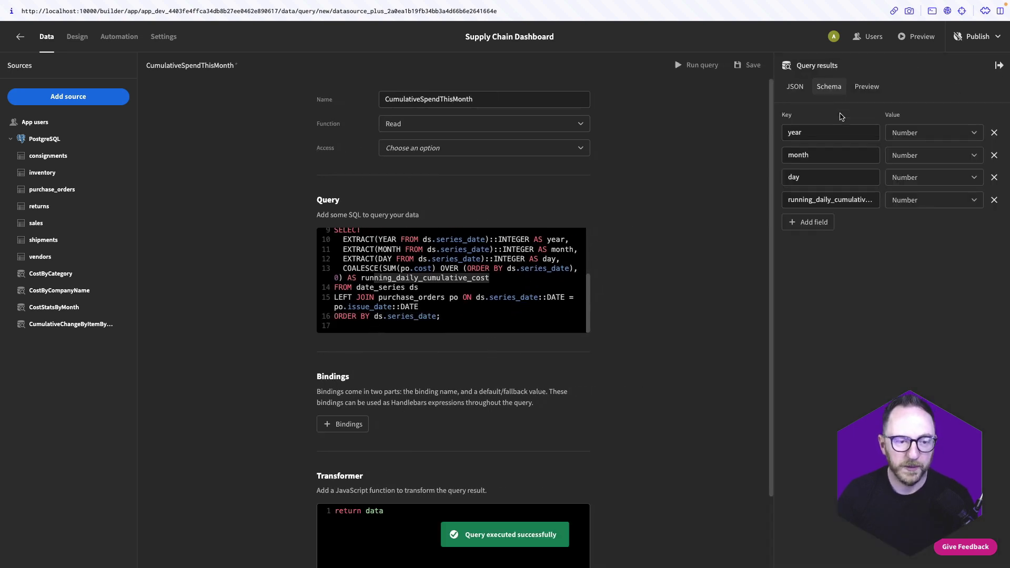
{"action": "left_click", "coordinate": [871, 88]}
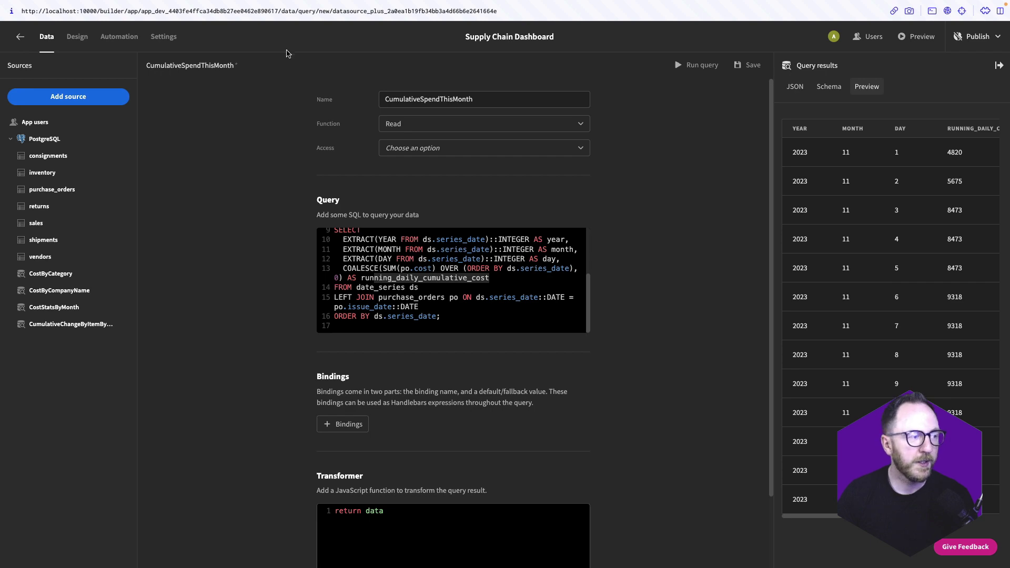
{"action": "left_click", "coordinate": [72, 36]}
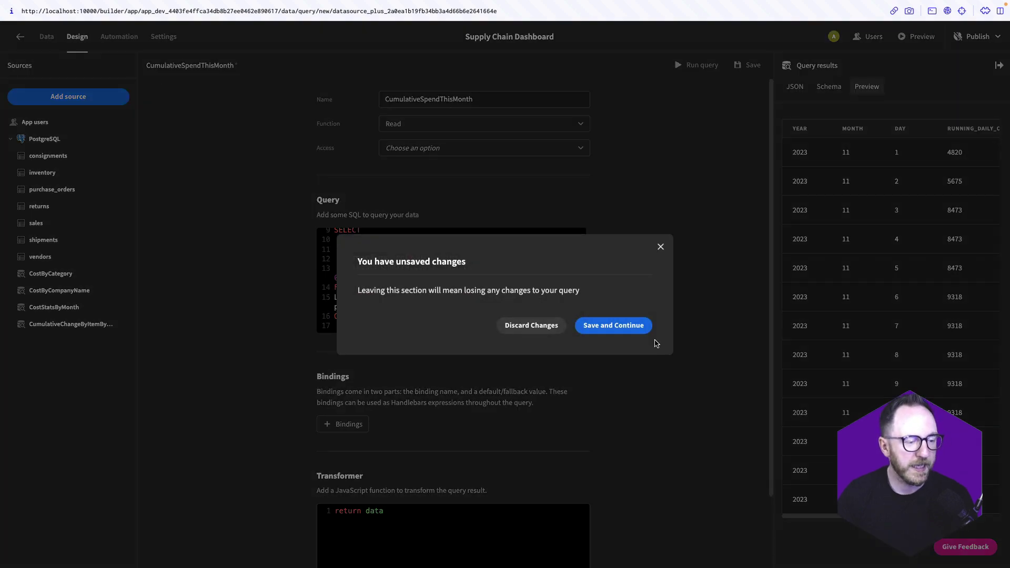
Step: Save the query and make the lower-right chart a line of CumulativeSpendThisMonth by day
{"action": "left_click", "coordinate": [627, 327]}
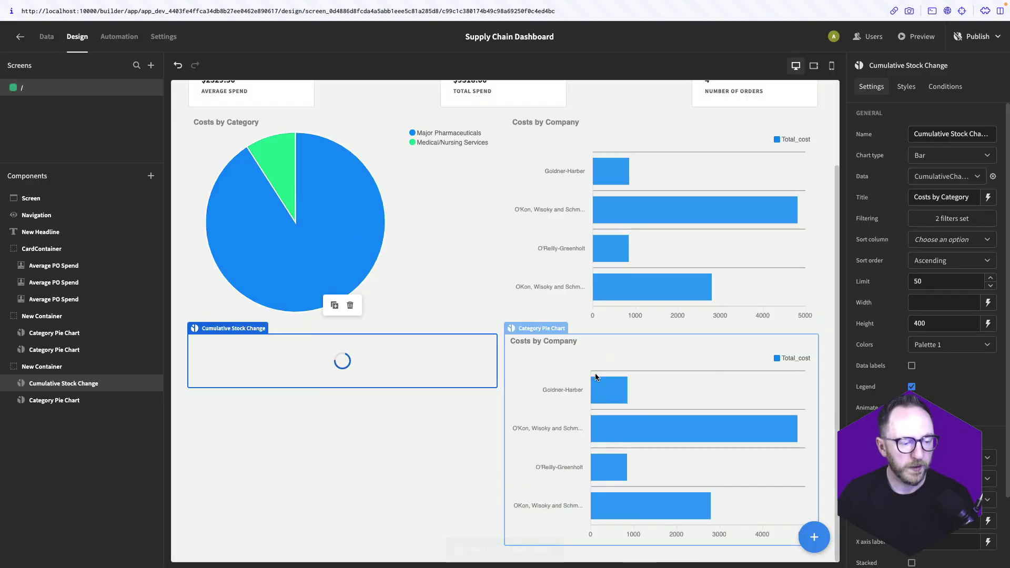
{"action": "left_click", "coordinate": [599, 378]}
{"action": "left_click", "coordinate": [921, 155]}
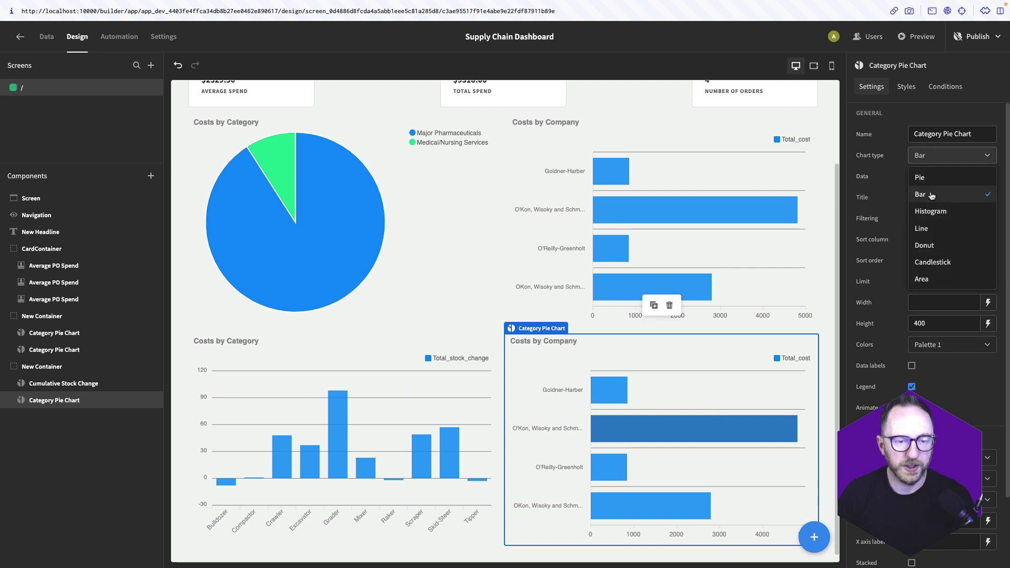
{"action": "left_click", "coordinate": [926, 230]}
{"action": "left_click", "coordinate": [941, 177]}
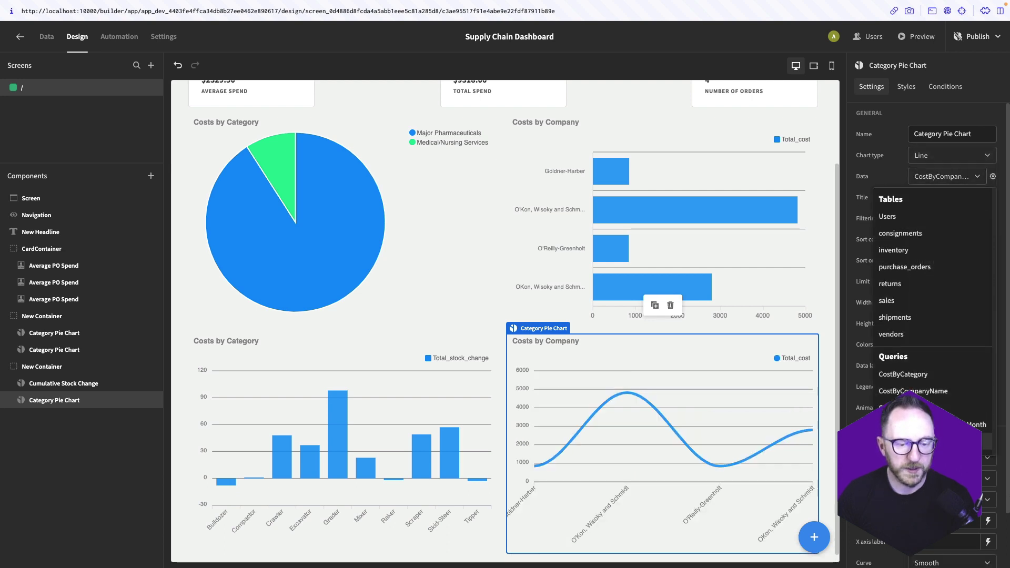
{"action": "left_click", "coordinate": [925, 424]}
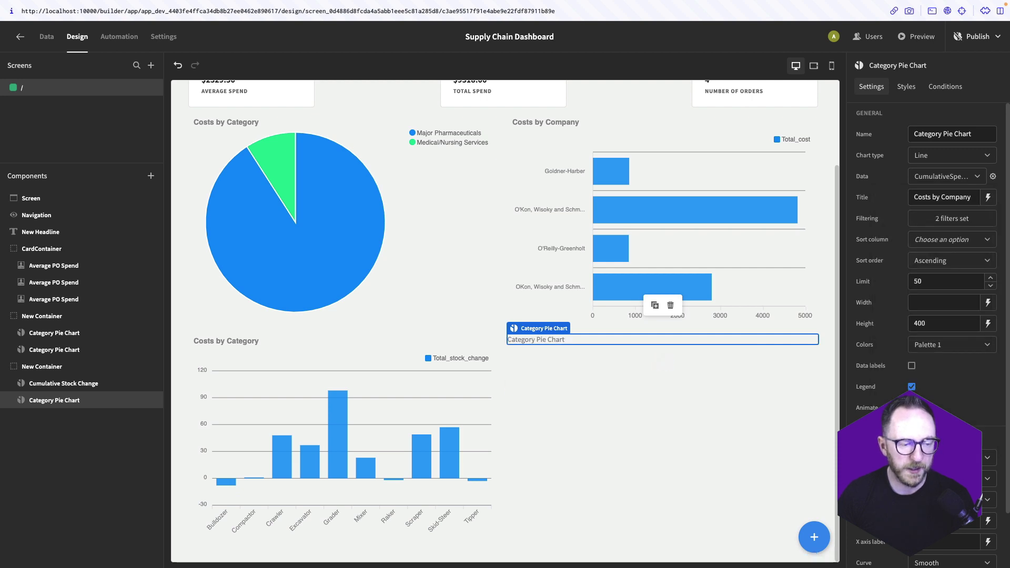
{"action": "scroll", "coordinate": [940, 409], "scroll_direction": "down", "scroll_amount": 2}
{"action": "left_click", "coordinate": [940, 404]}
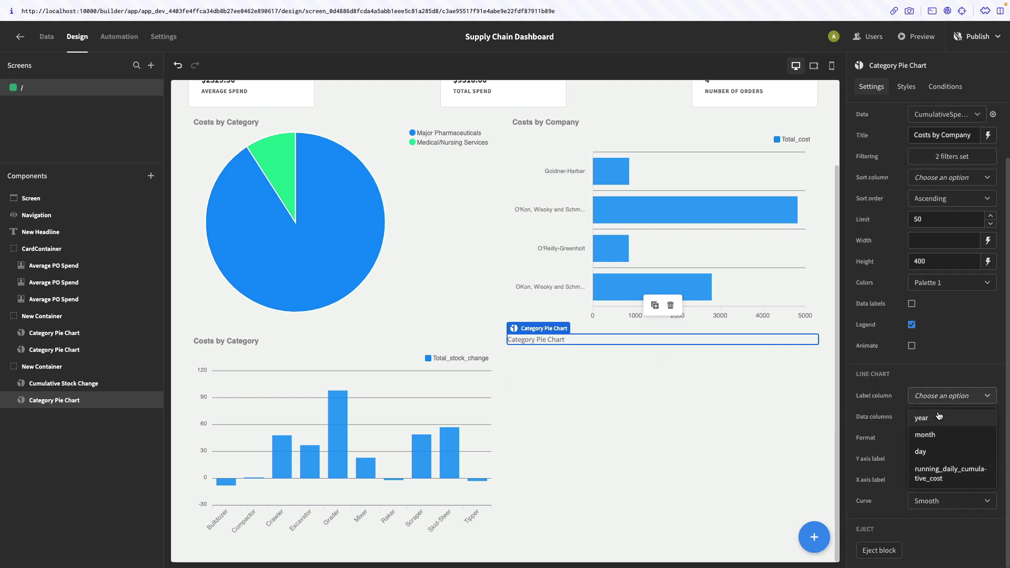
{"action": "left_click", "coordinate": [934, 451]}
{"action": "left_click", "coordinate": [944, 419]}
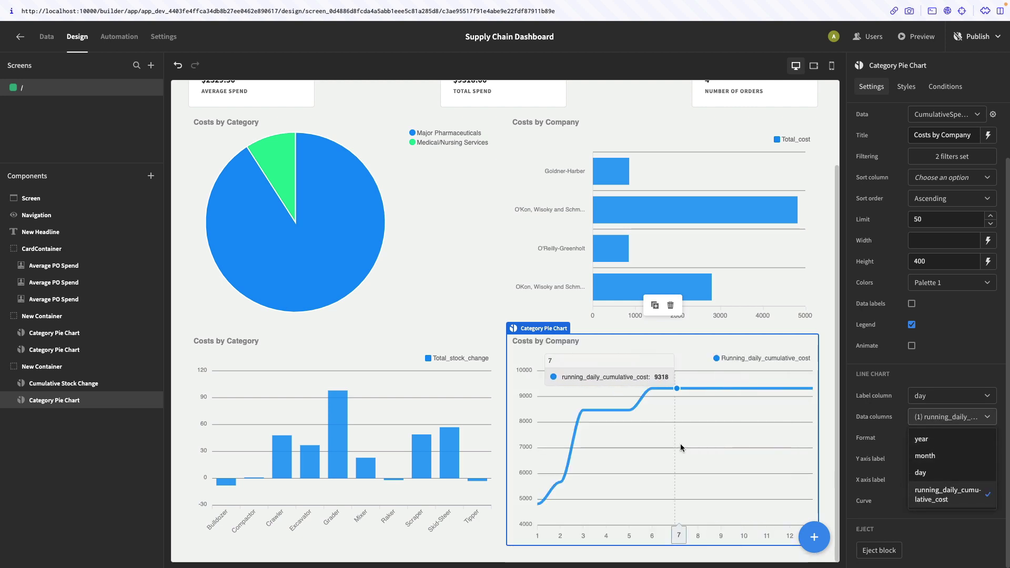
Step: Retitle the bar chart 'Cumulative Stock Change' and start retitling the line chart
{"action": "left_click", "coordinate": [492, 458]}
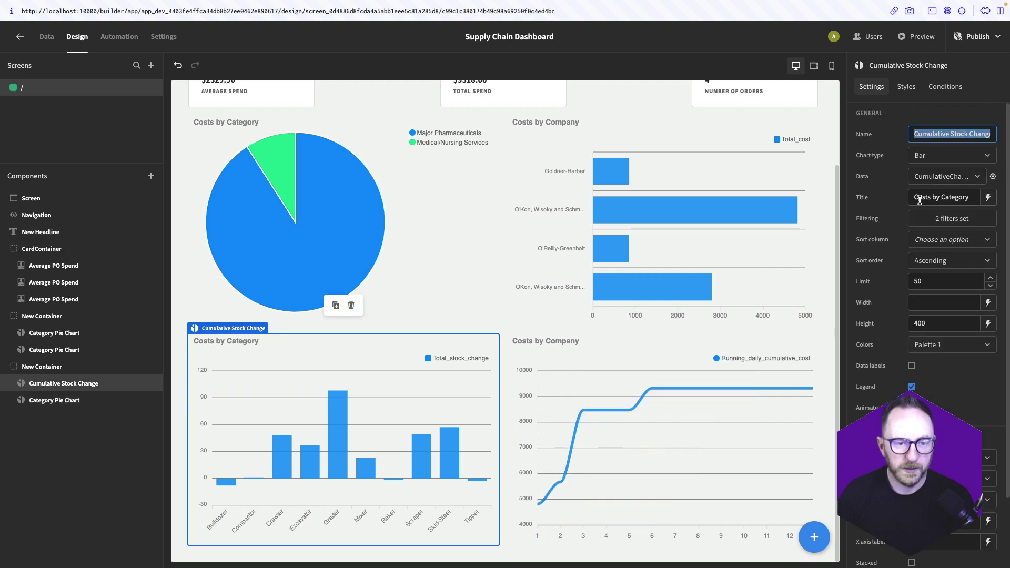
{"action": "left_click_drag", "start_coordinate": [916, 196], "coordinate": [973, 197]}
{"action": "type", "text": "Cumulative Stock Change"}
{"action": "left_click", "coordinate": [661, 380]}
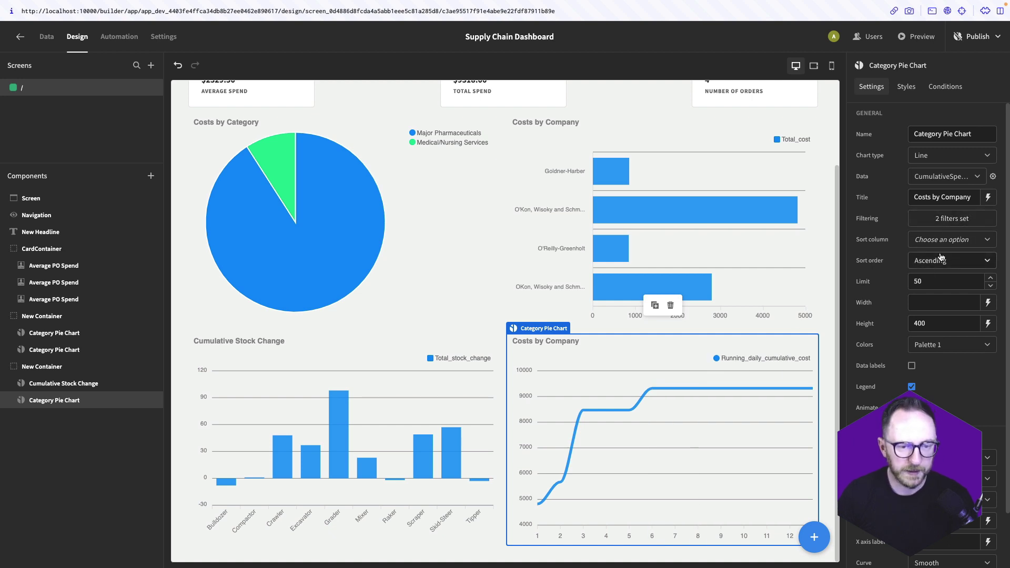
{"action": "triple_click", "coordinate": [935, 195]}
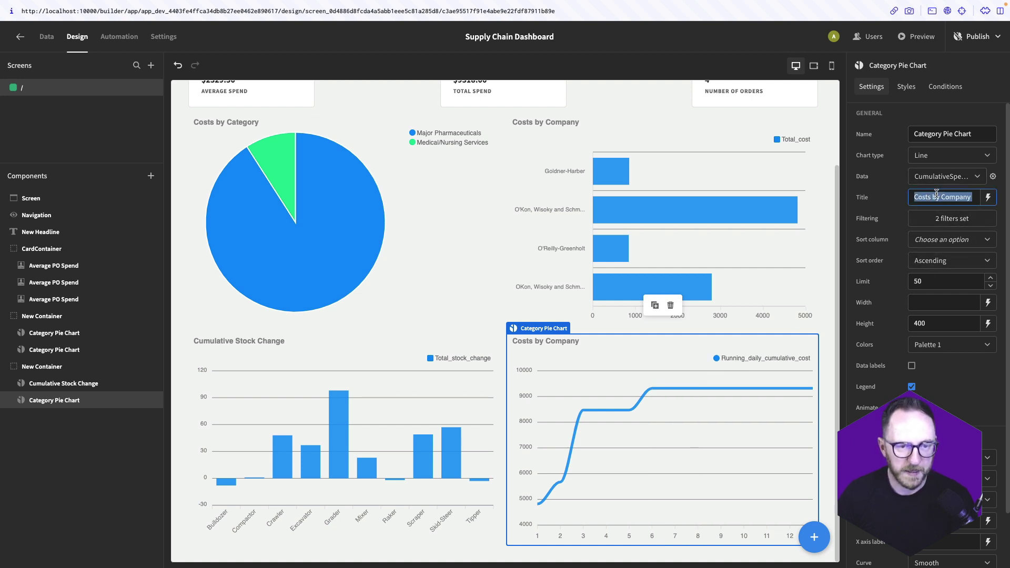
{"action": "left_click", "coordinate": [911, 35]}
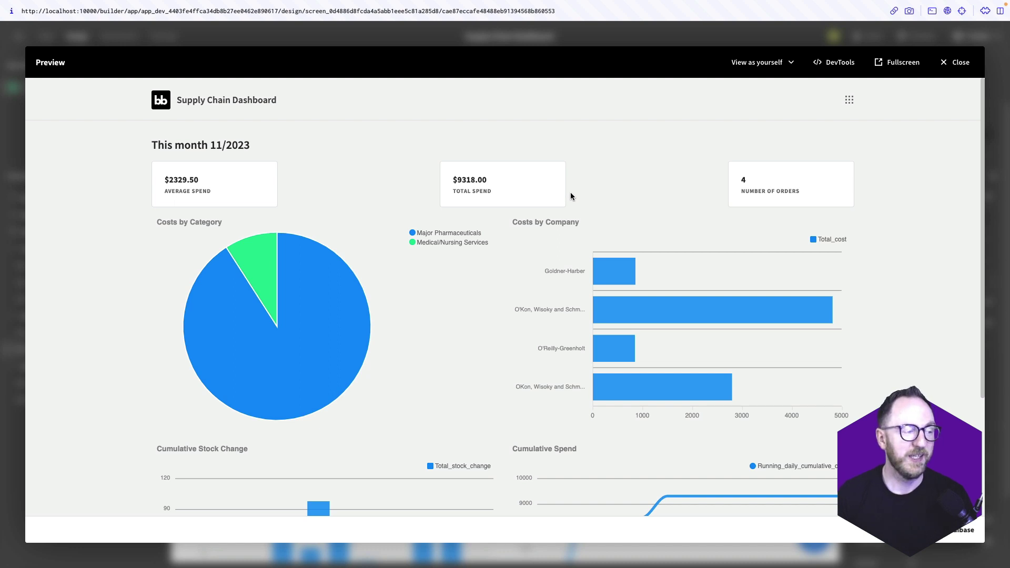
Step: Scroll through the dashboard preview to check the summary cards and all four charts
{"action": "scroll", "coordinate": [574, 197], "scroll_direction": "down", "scroll_amount": 1}
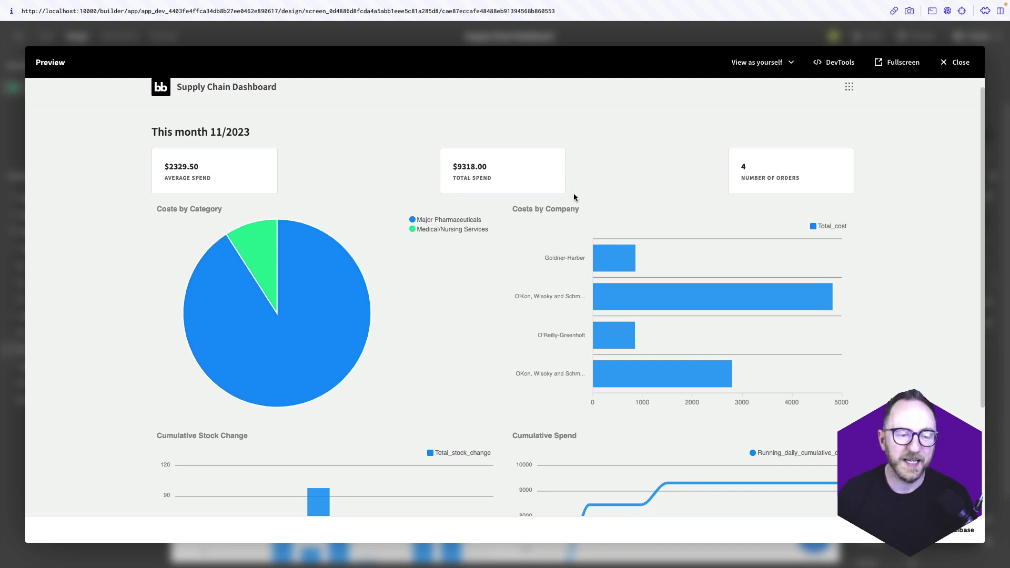
{"action": "scroll", "coordinate": [721, 336], "scroll_direction": "down", "scroll_amount": 2}
{"action": "scroll", "coordinate": [721, 336], "scroll_direction": "down", "scroll_amount": 3}
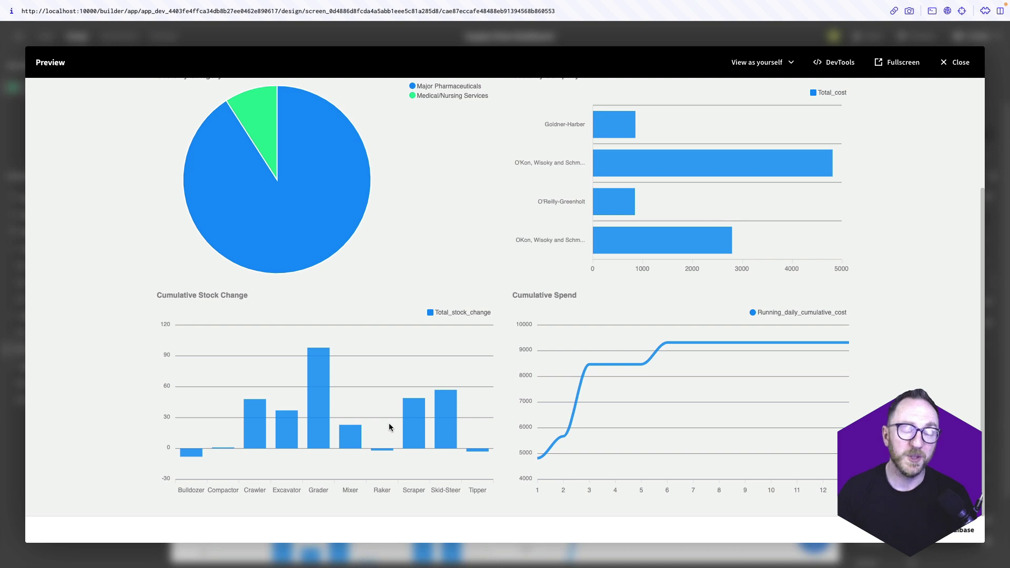
{"action": "scroll", "coordinate": [389, 427], "scroll_direction": "up", "scroll_amount": 1}
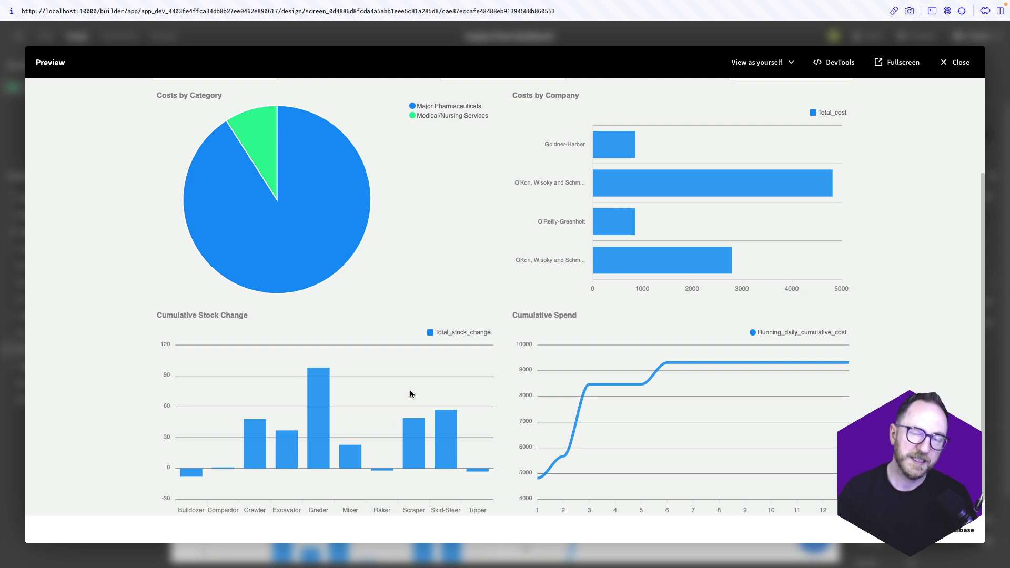
{"action": "scroll", "coordinate": [411, 394], "scroll_direction": "up", "scroll_amount": 3}
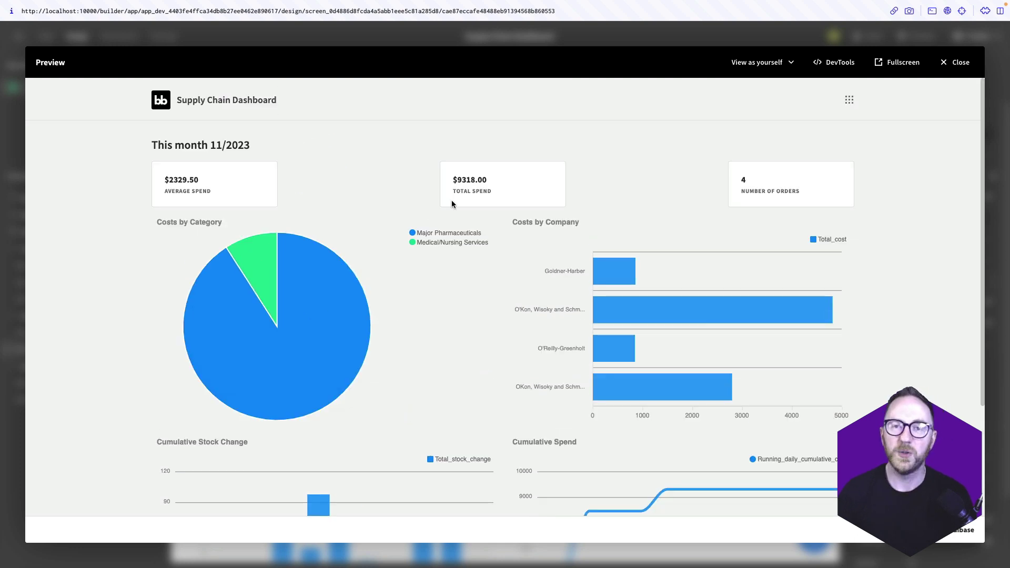